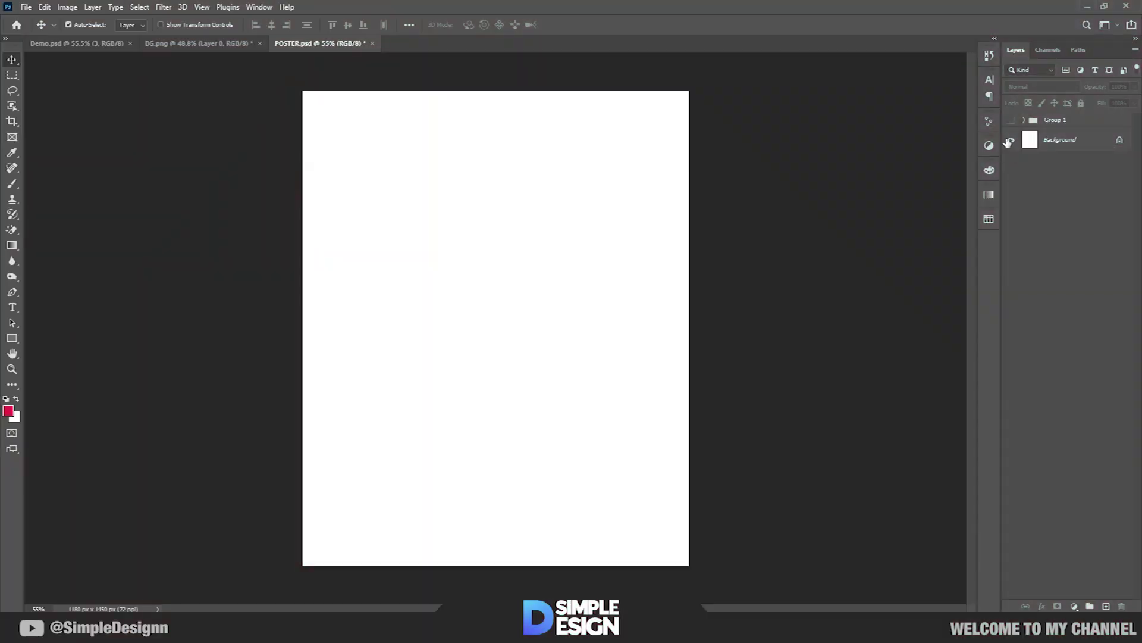
Show Group 1's player collage, add a layer mask to layer 7, and adjust the brush size and softness
left_click(457, 375)
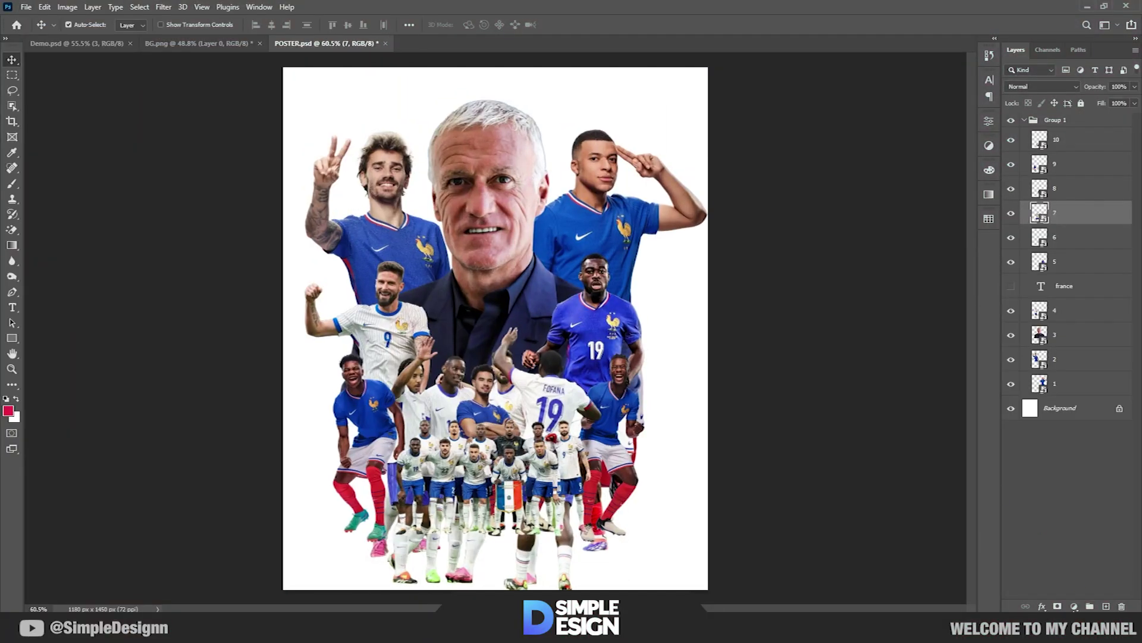
left_click(1058, 606)
key("b")
right_click(524, 268)
Paint black on layer 7's mask to fade the players' feet, then move on to layer 4
key("Return")
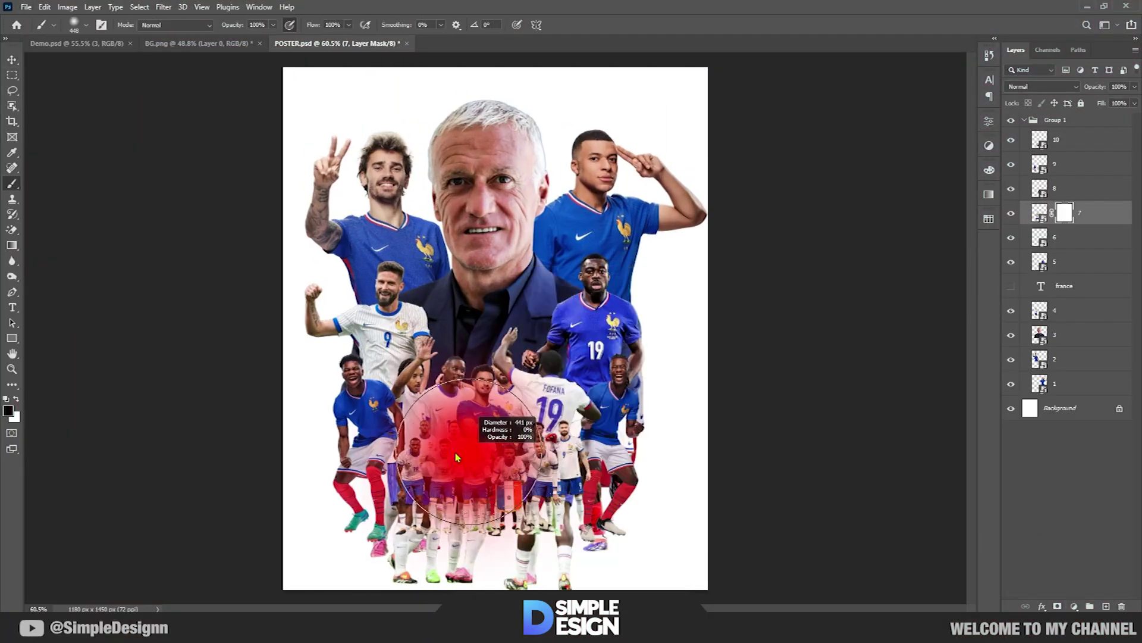
mouse_move(396, 566)
left_mouse_down()
mouse_move(544, 527)
mouse_move(439, 530)
left_mouse_up()
scroll(494, 485, "up", 3)
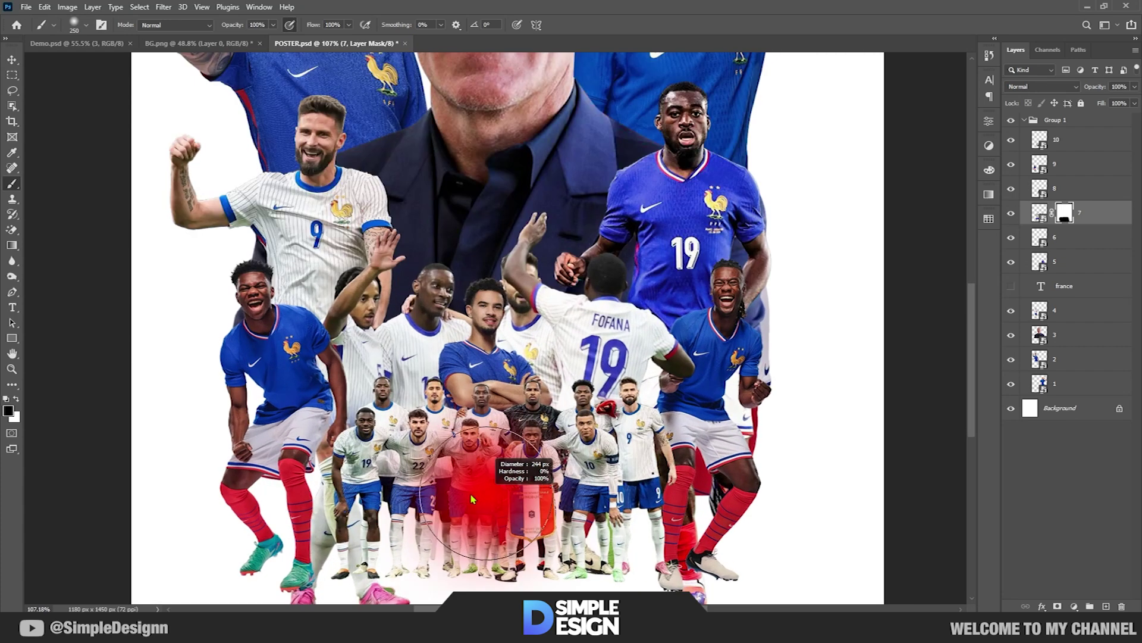
key("v")
left_click(458, 476)
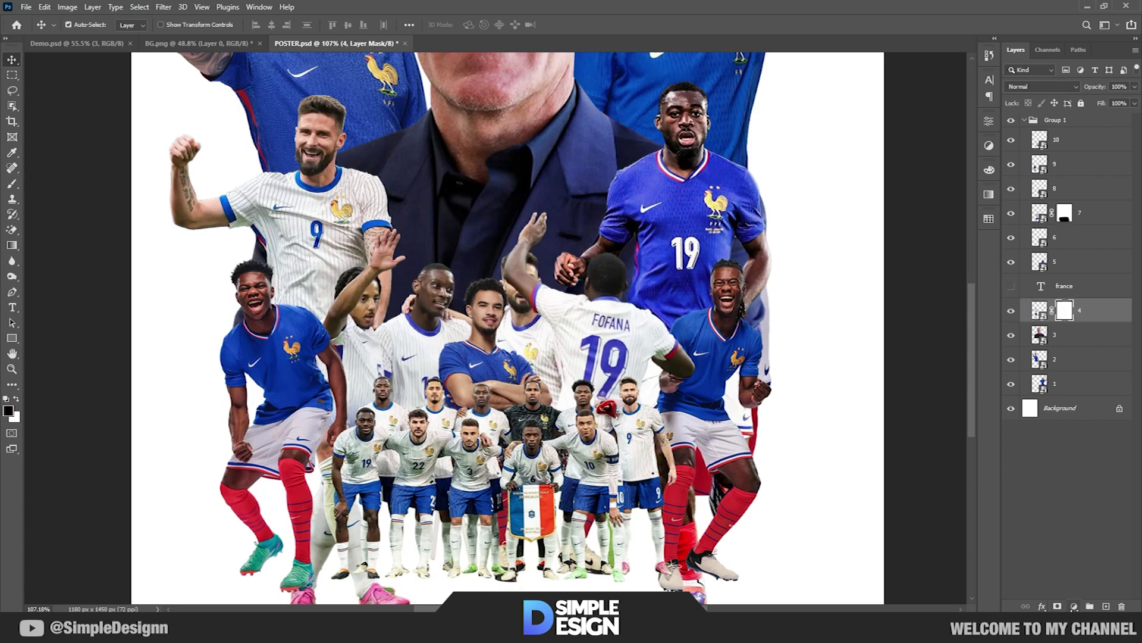
left_click_drag(439, 531, 469, 499)
key("b")
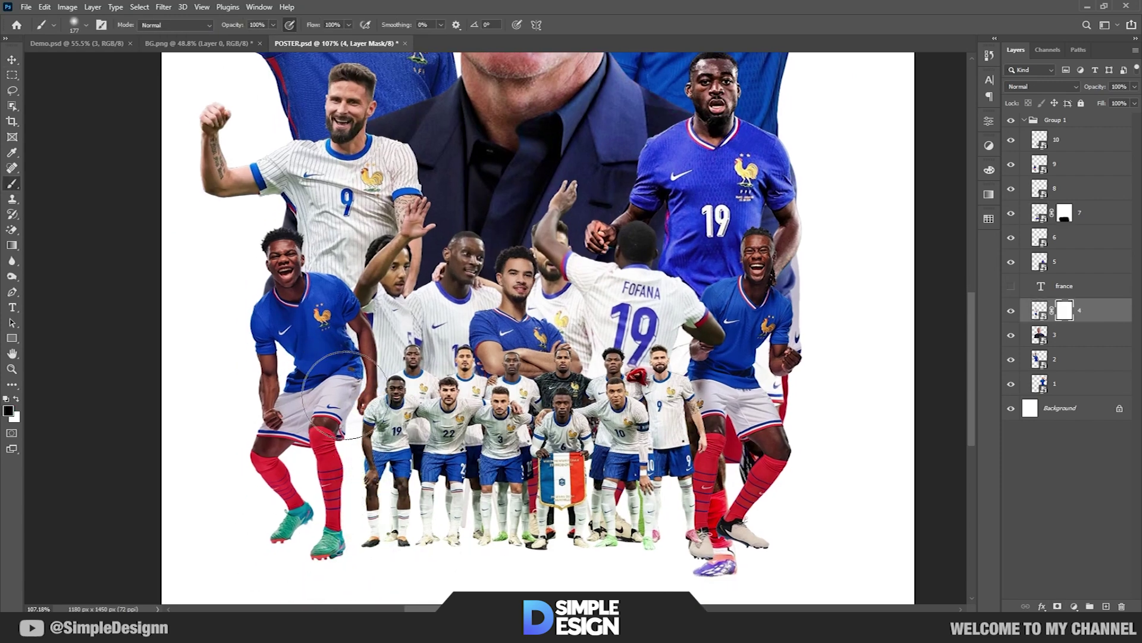
key("v")
Add masks to layers 5 and 1 and paint out their overlapping areas
left_click(1065, 261)
key("b")
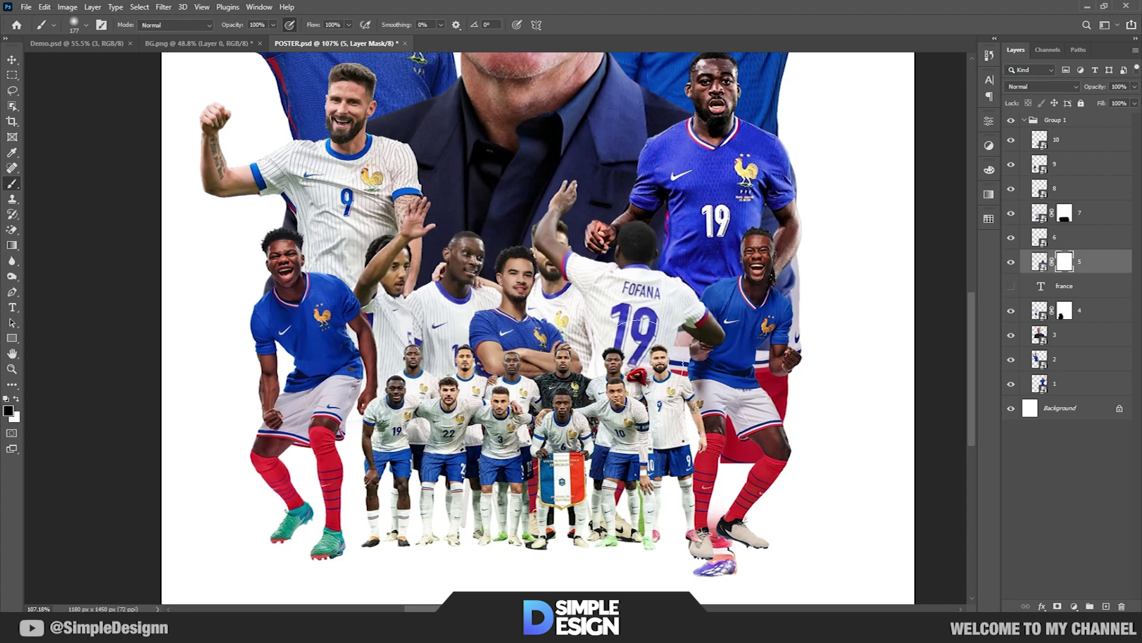
left_click_drag(646, 334, 604, 407)
key("v")
left_click(1055, 383)
left_click(1058, 606)
key("b")
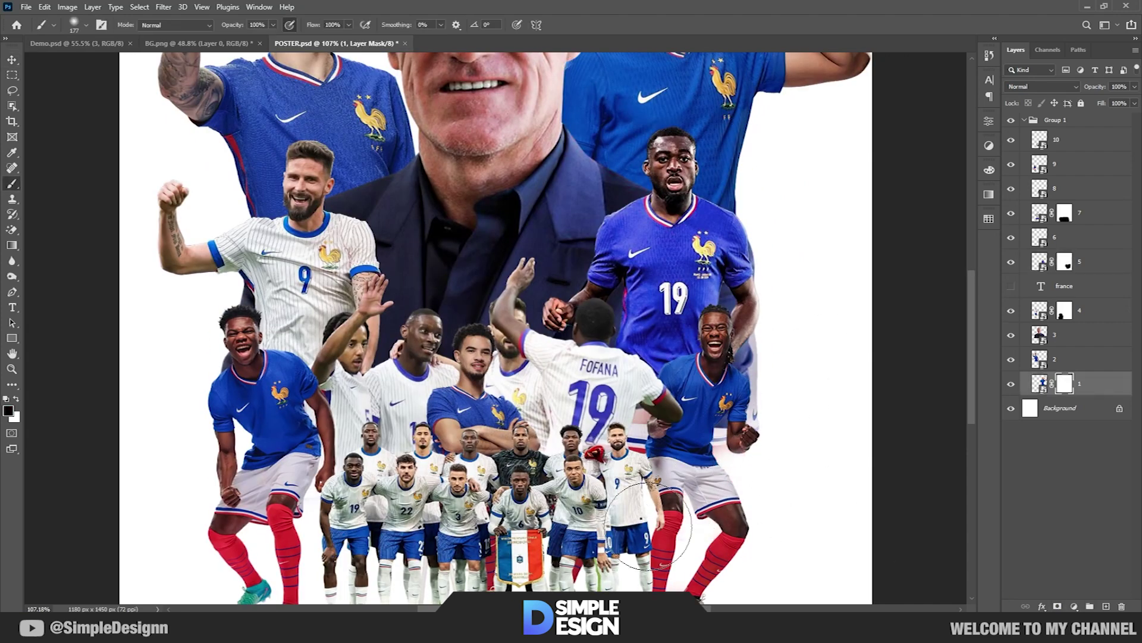
left_click_drag(636, 379, 700, 404)
key("v")
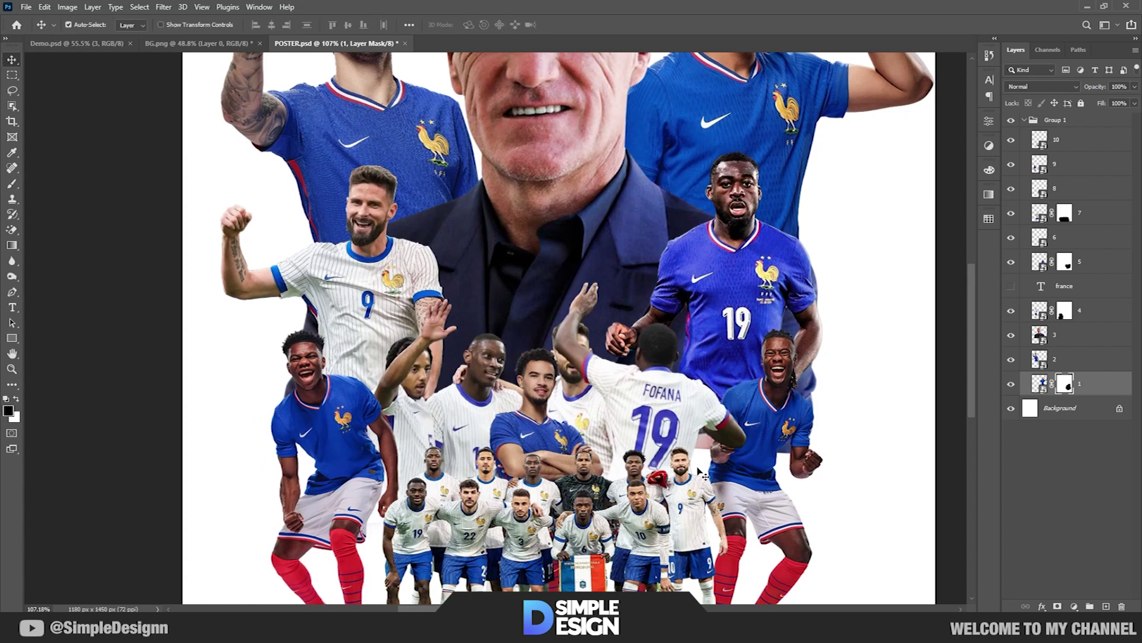
Mask the coach's layer 3 and fade the bottom of the portrait
left_click(1055, 335)
left_click(1058, 606)
key("b")
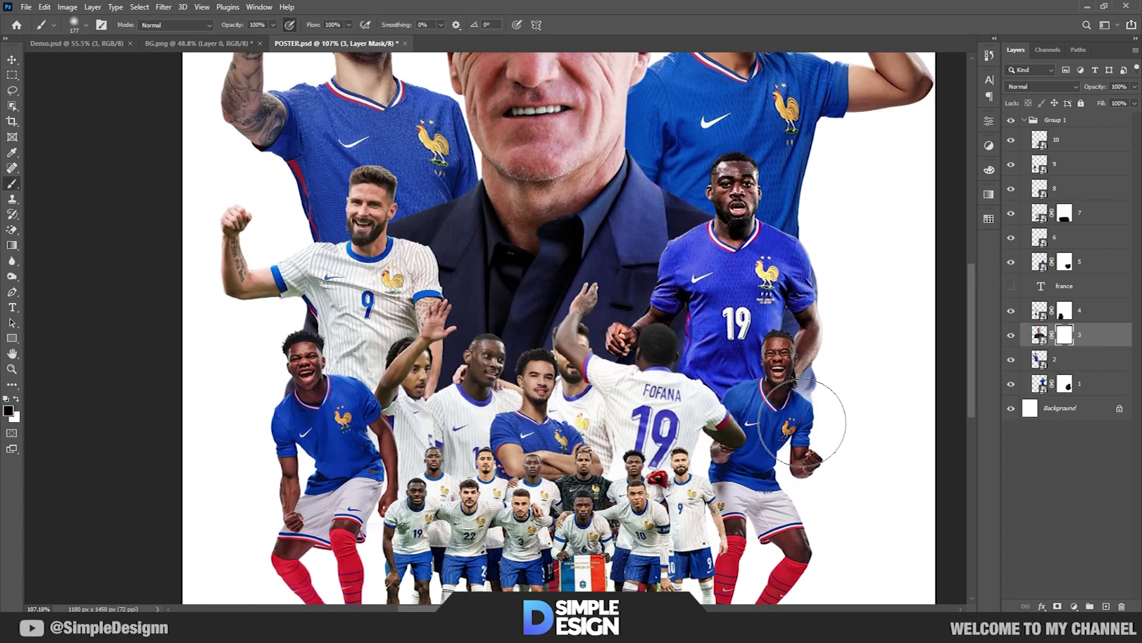
left_click_drag(372, 464, 405, 473)
key("v")
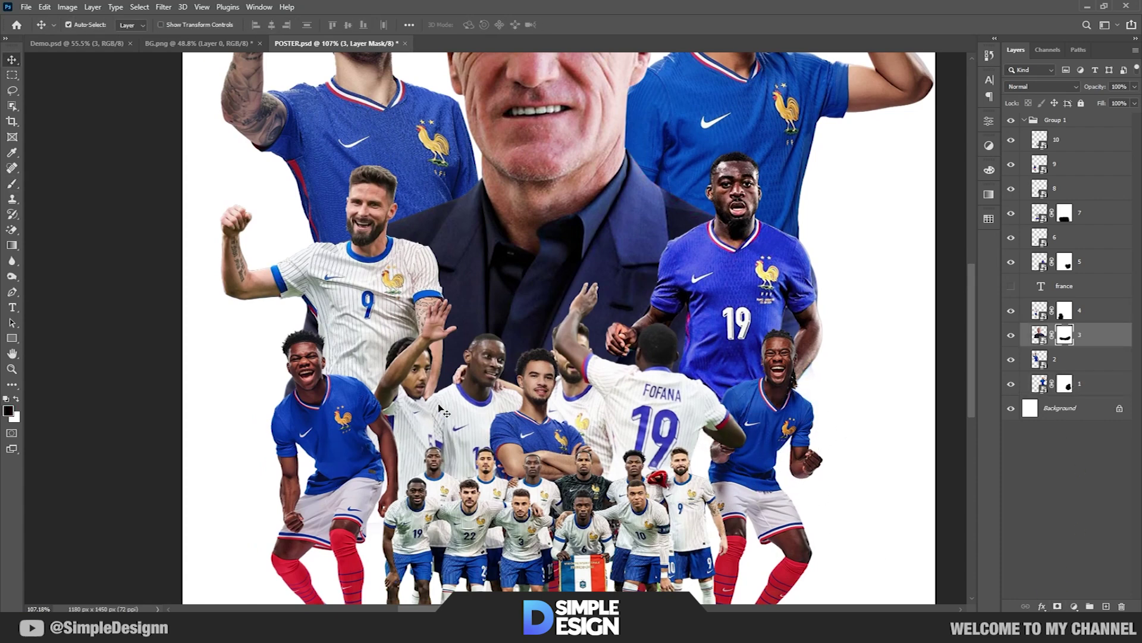
Add a layer mask to layer 2 for soft edge painting
left_click(1055, 359)
left_click(1058, 606)
key("b")
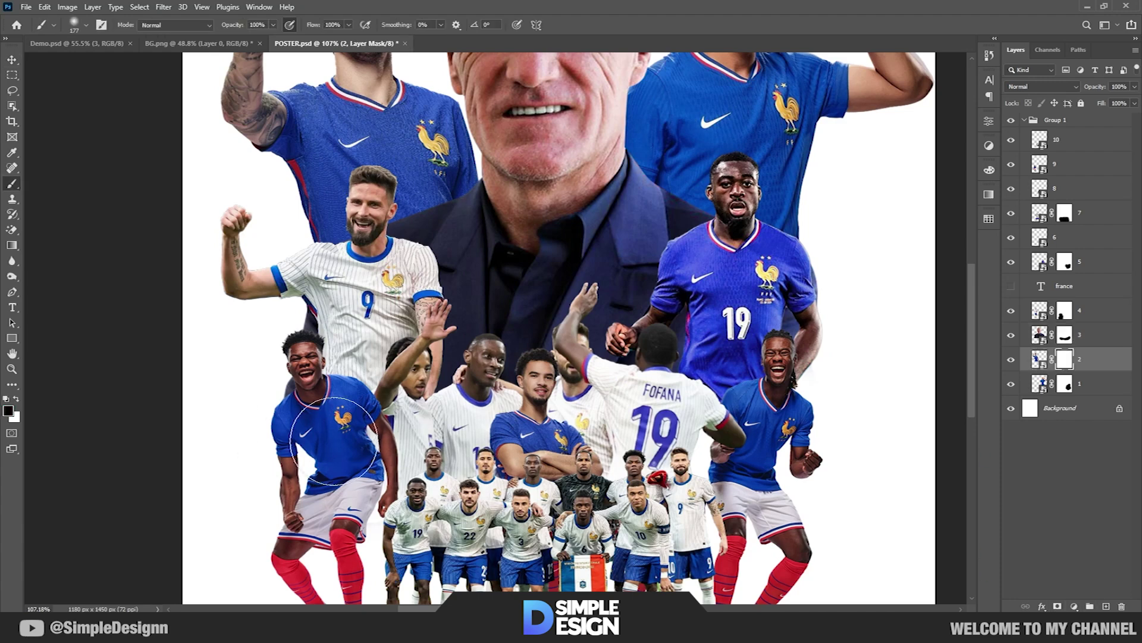
scroll(521, 437, "down", 5)
scroll(521, 438, "up", 6)
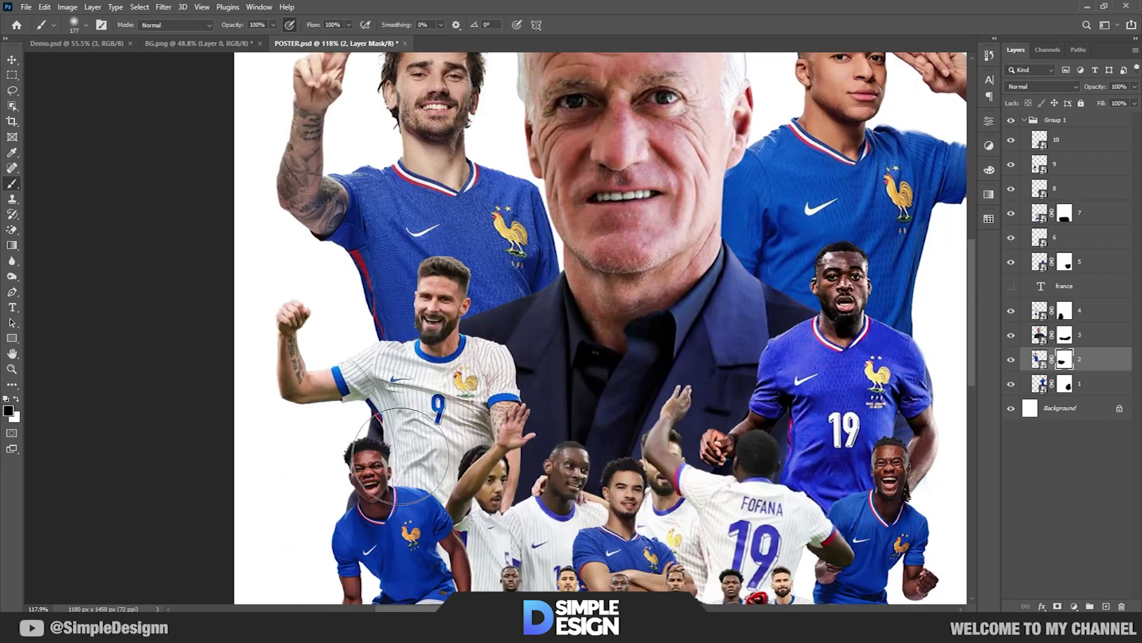
key("v")
Touch up the coach layer's mask, then select the top-left player's layer
left_click(1038, 335)
key("b")
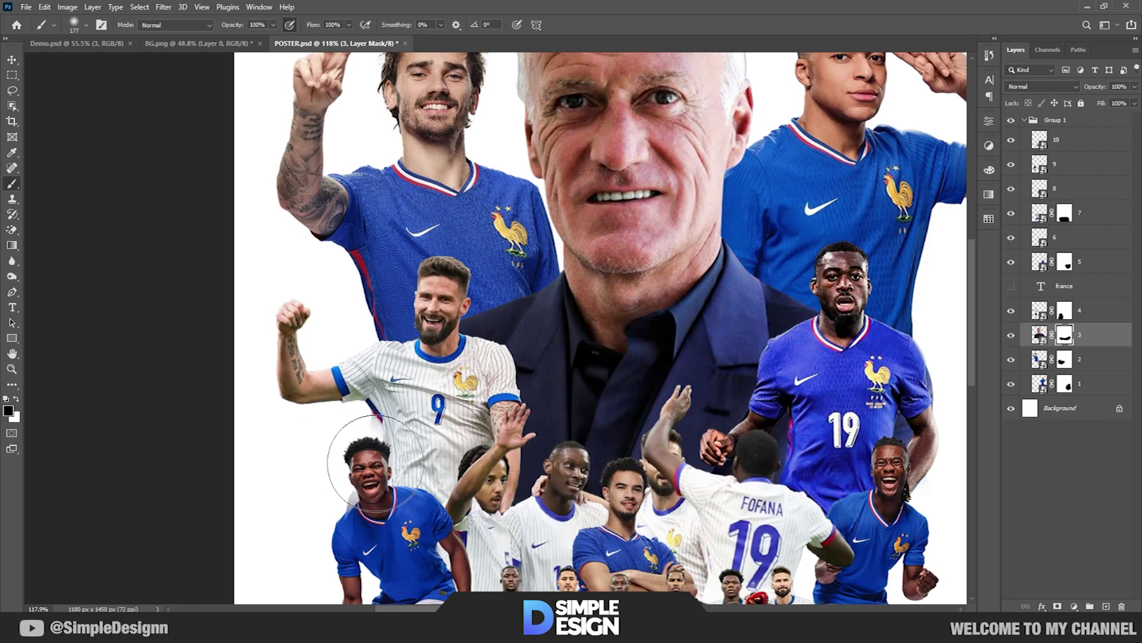
scroll(491, 464, "down", 2)
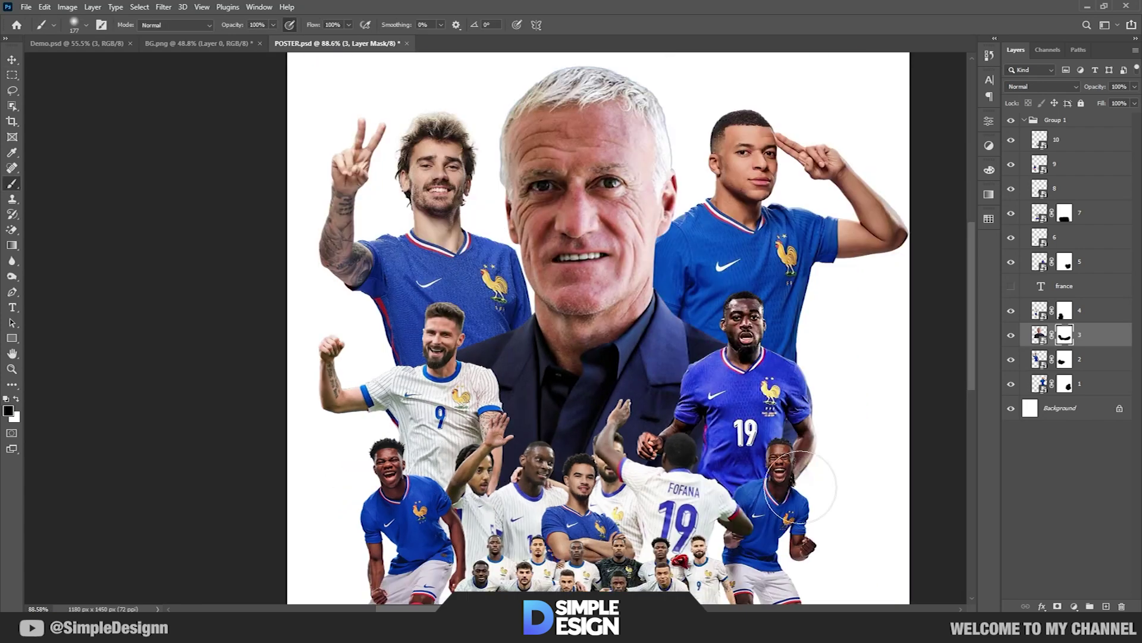
key("v")
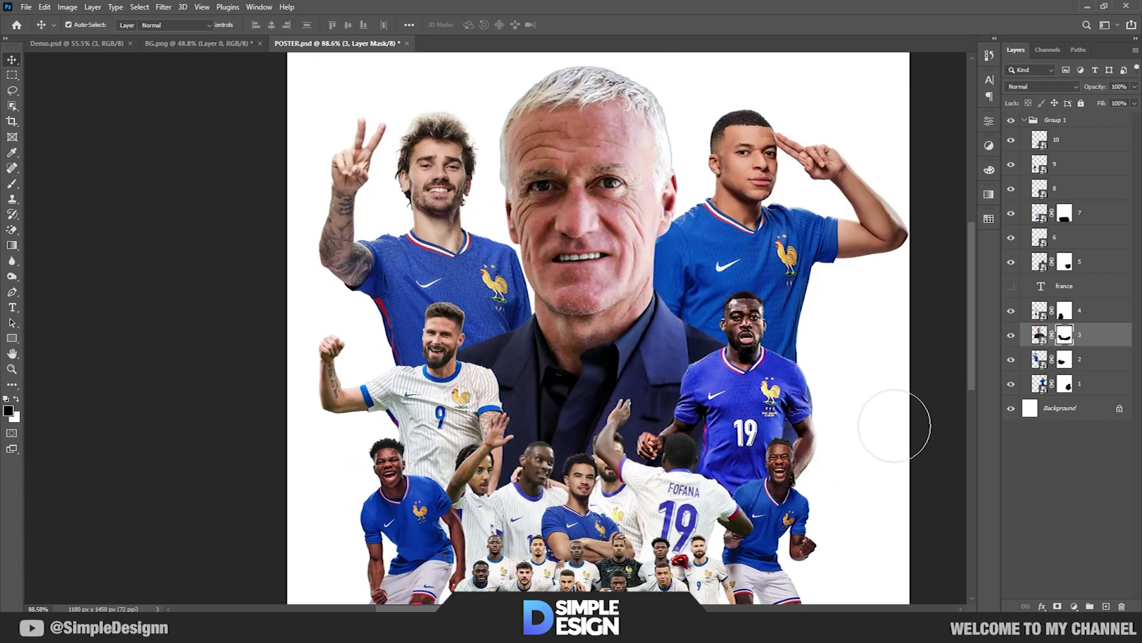
key("b")
key("v")
scroll(701, 470, "down", 2)
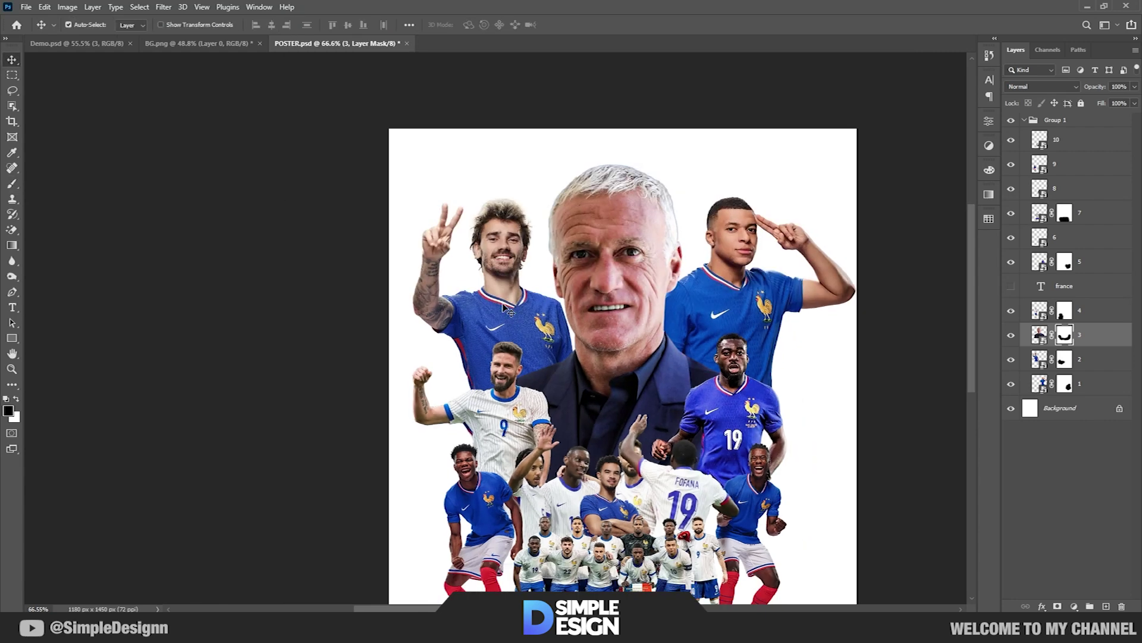
left_click(502, 278)
Scale the top-left player up to about 105%
scroll(502, 277, "down", 1)
key("ctrl+t")
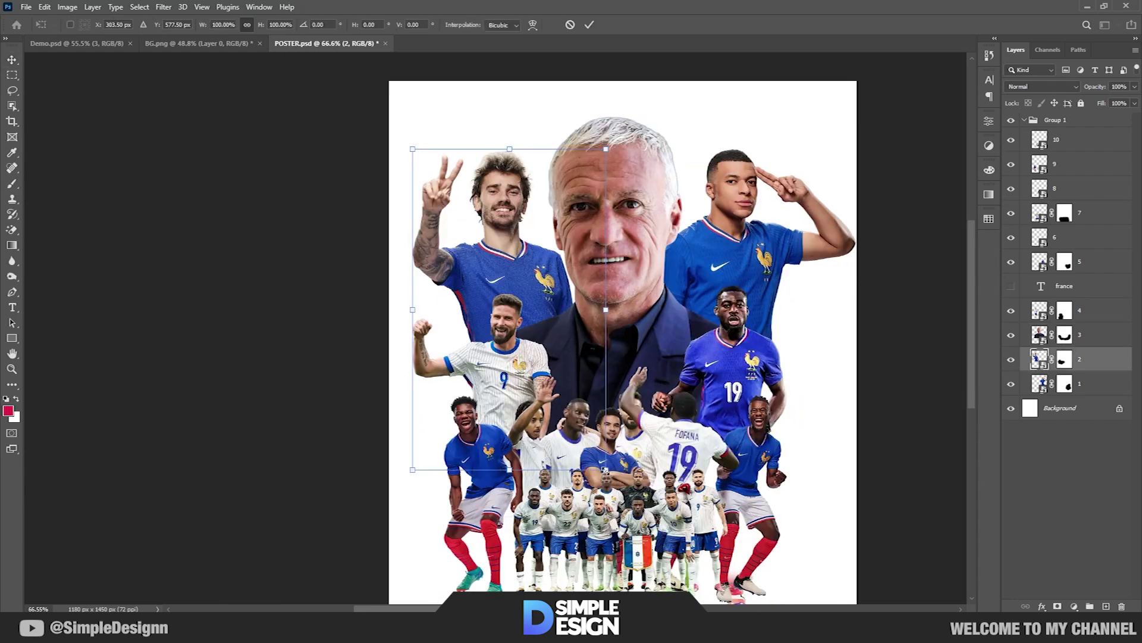
left_click_drag(606, 470, 614, 483)
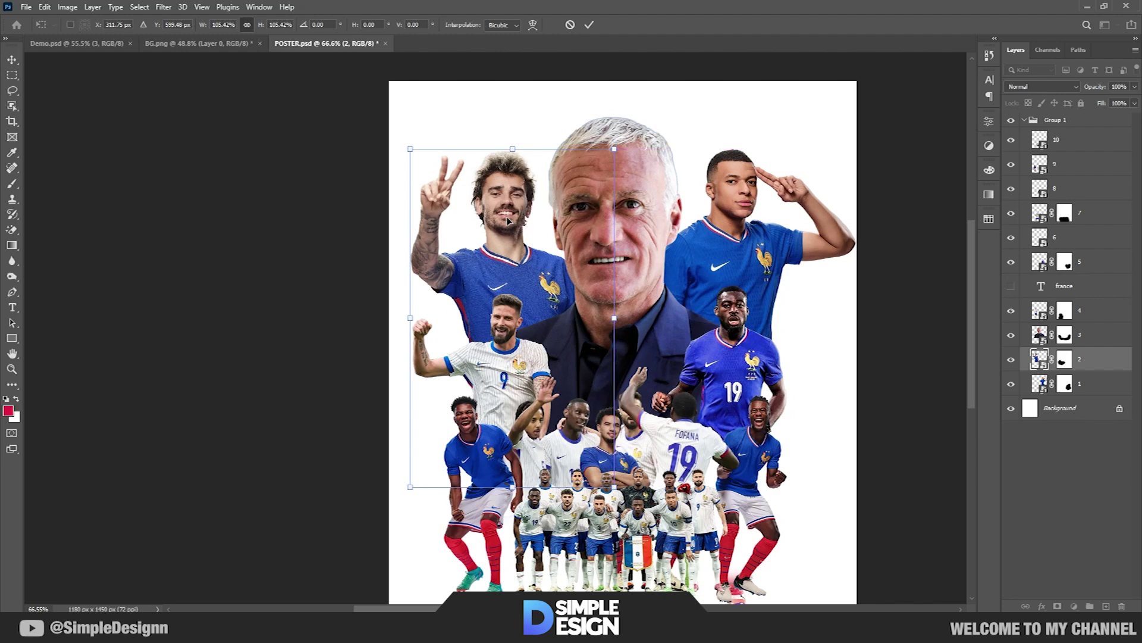
key("Return")
Shift the top-right player about 10 px to the left
left_click(659, 404)
key("ctrl+t")
left_click_drag(833, 242, 827, 242)
key("Return")
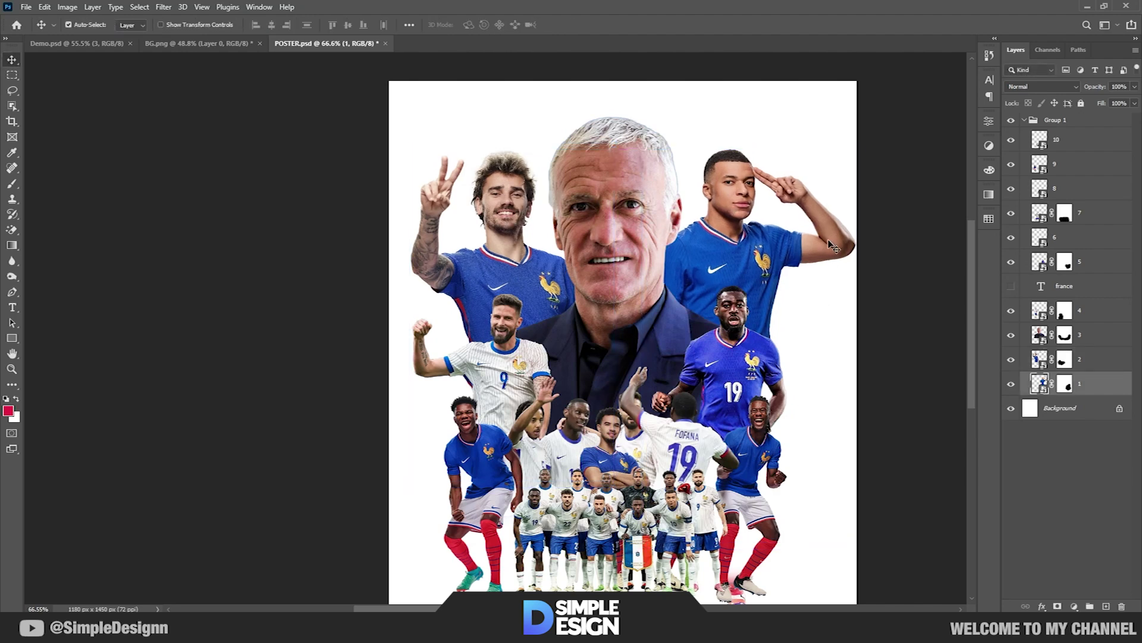
Add a layer mask to layer 8
scroll(660, 333, "down", 1)
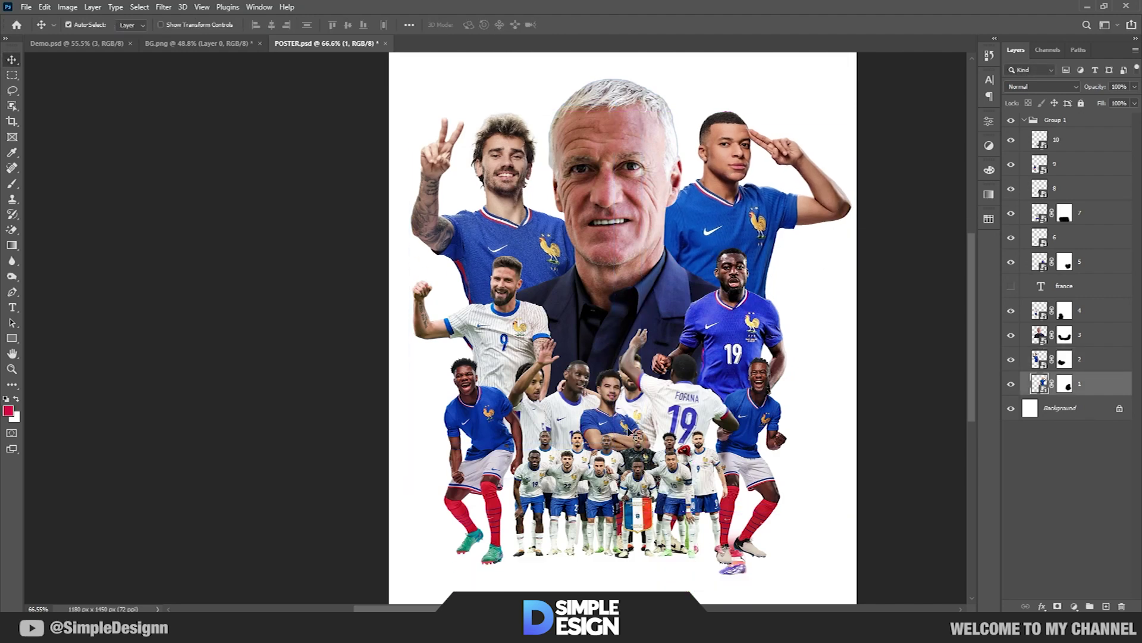
scroll(685, 524, "up", 3)
left_click(1038, 188)
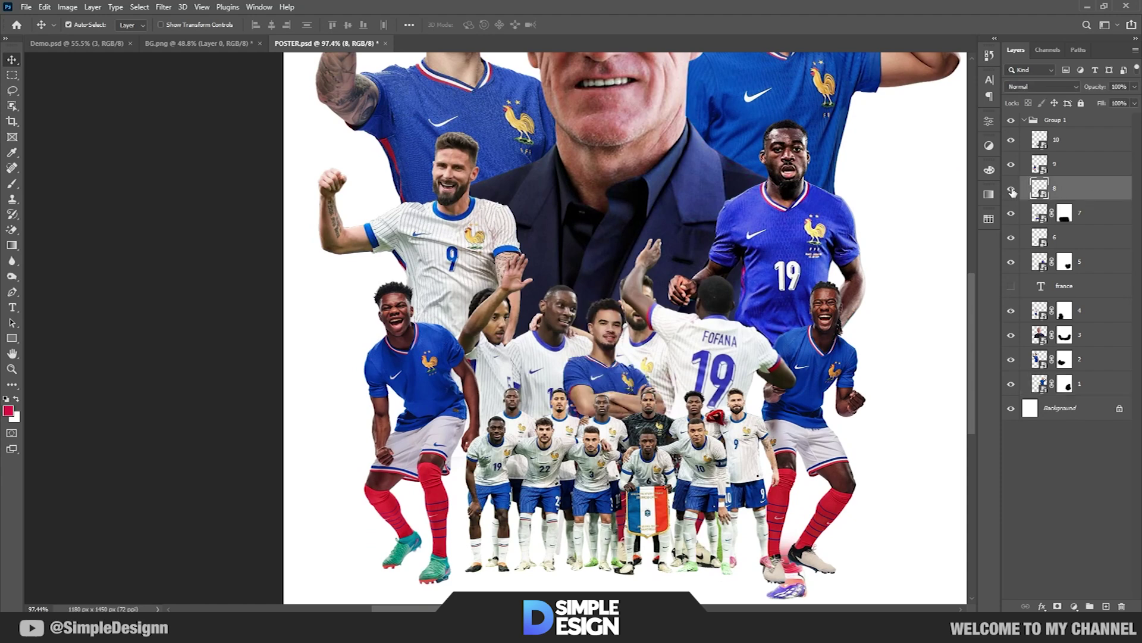
left_click(1057, 606)
key("b")
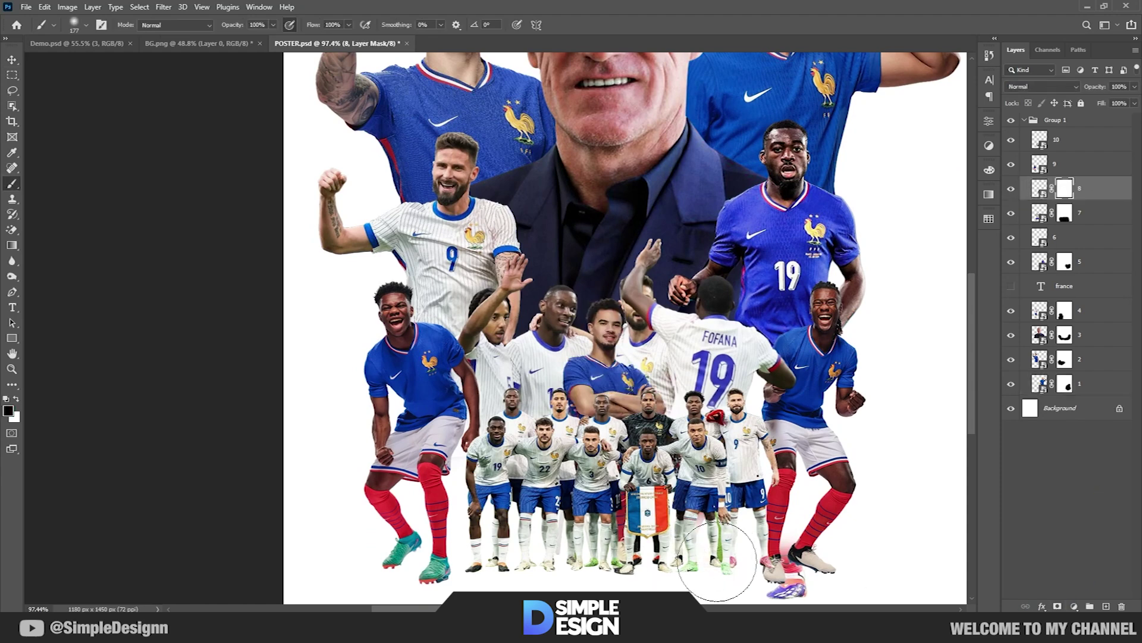
key("v")
Mask out the stray pink shoe at bottom right on layer 5
scroll(553, 494, "down", 1)
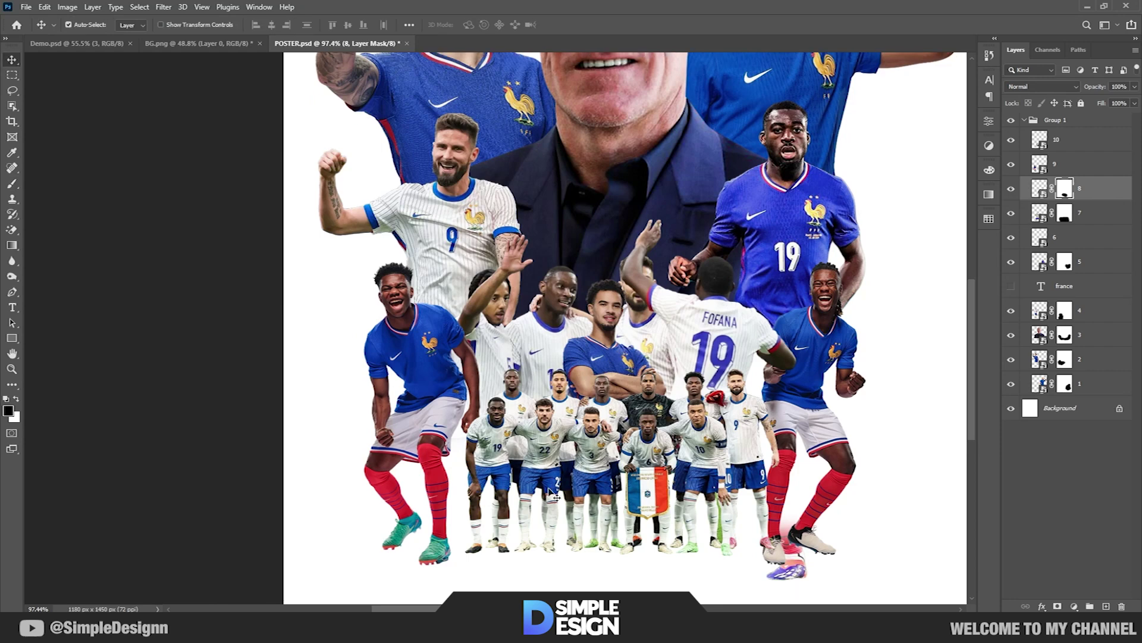
left_click(1075, 266)
key("b")
left_click_drag(809, 546, 891, 509)
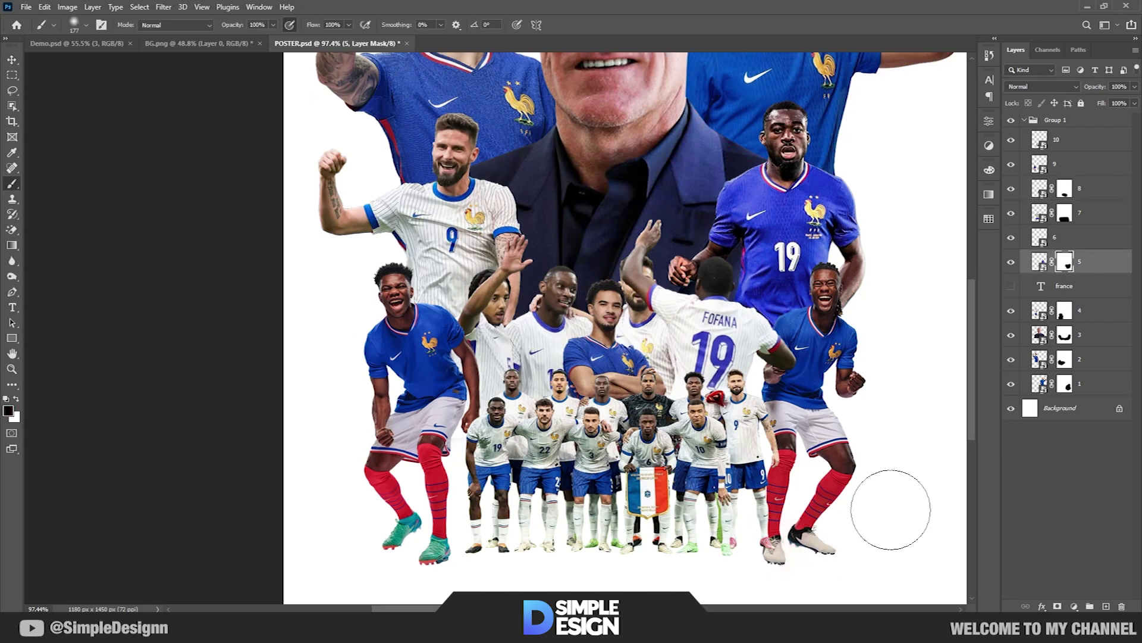
key("ctrl+0")
key("v")
left_click(1100, 335)
In Camera Raw, set the coach's Texture +67, Clarity +26 and Contrast +7
left_click(164, 7)
left_click(184, 86)
scroll(702, 185, "up", 2)
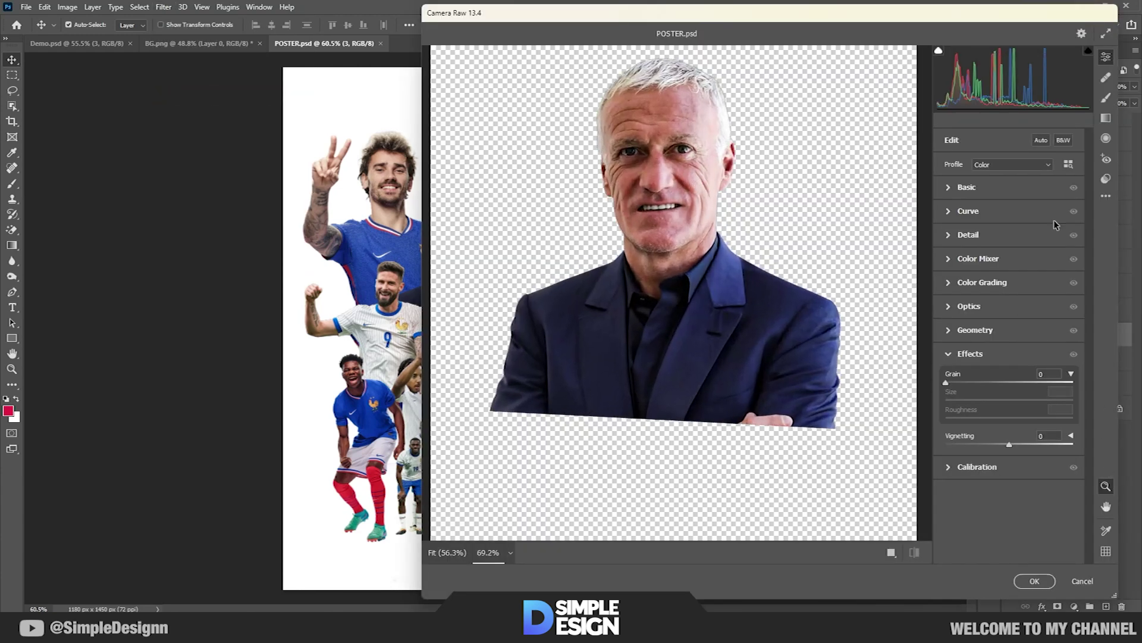
left_click(949, 188)
left_click_drag(1034, 404, 1052, 400)
left_click_drag(1009, 418, 1026, 418)
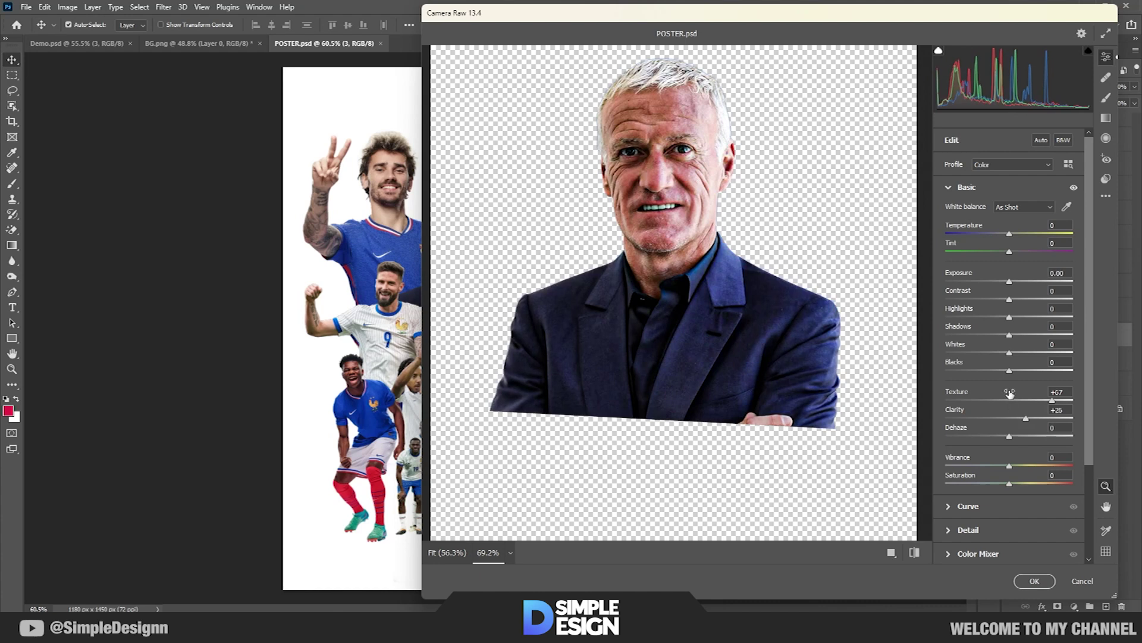
left_click_drag(1008, 300, 1015, 300)
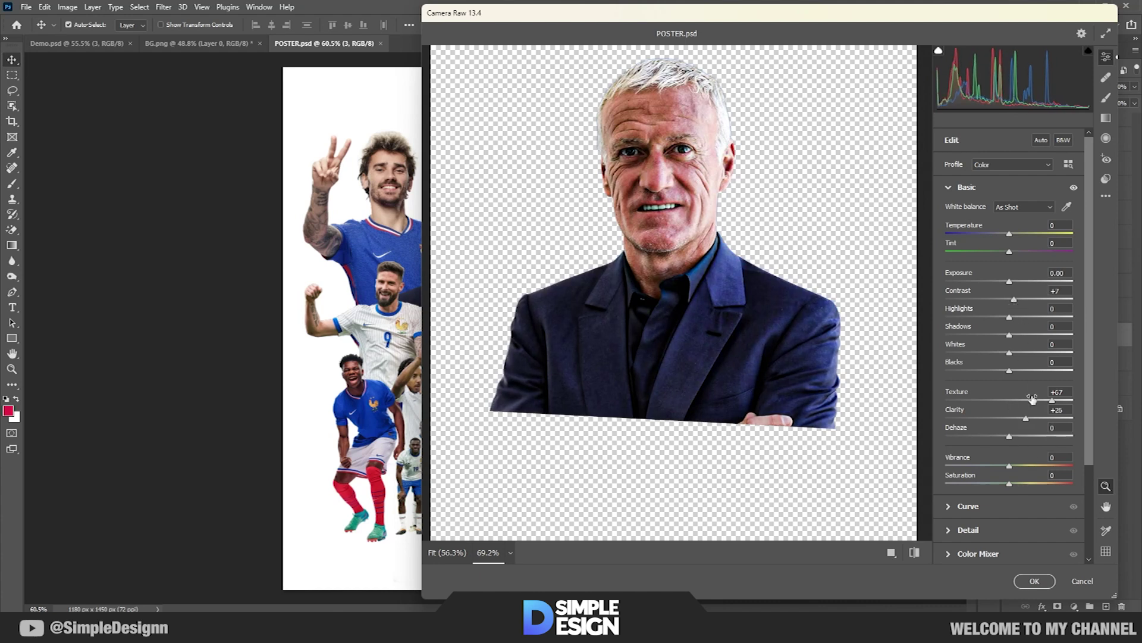
Set Sharpening to 13, add Grain 9, and apply the Camera Raw filter
scroll(1018, 339, "down", 5)
left_click(968, 417)
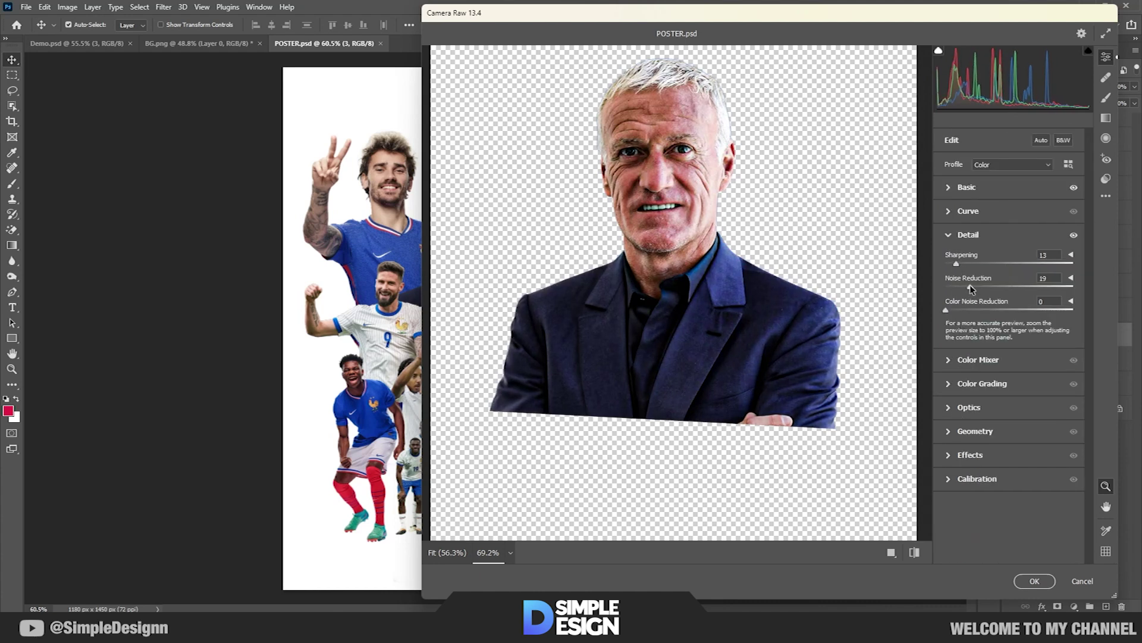
left_click(970, 454)
left_click_drag(946, 382, 958, 382)
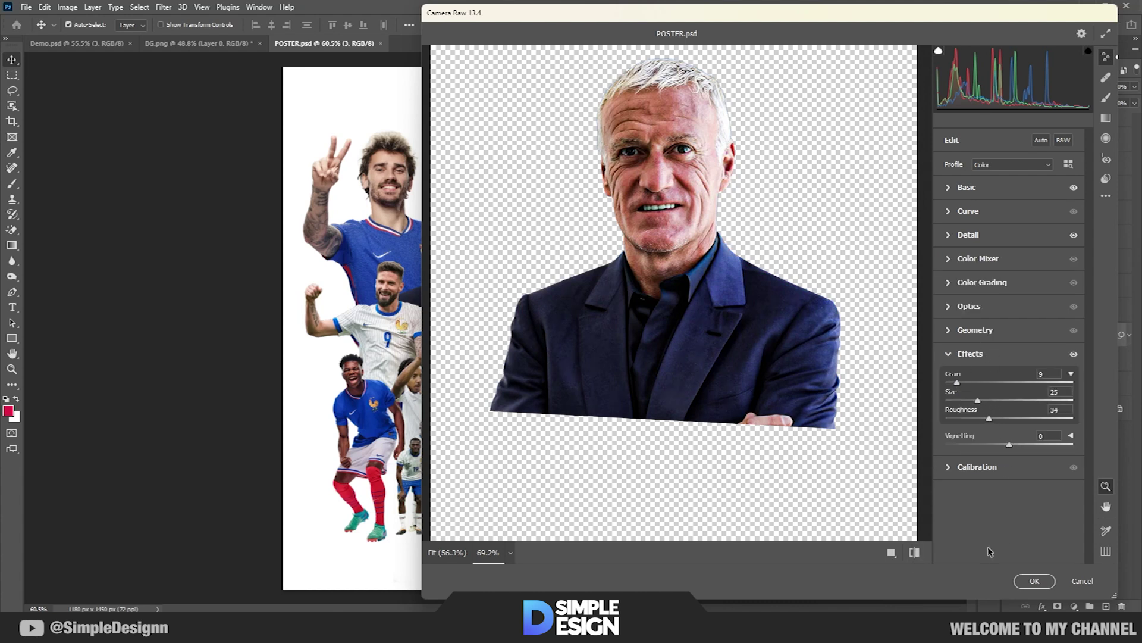
left_click(1035, 580)
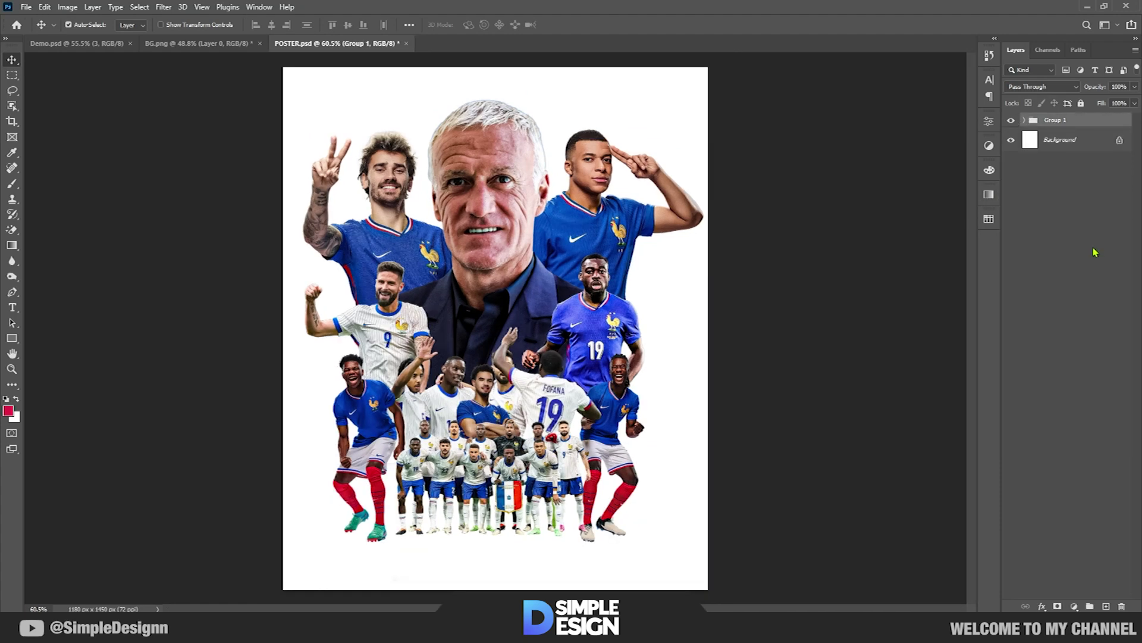
Add a Brightness/Contrast layer at Brightness 25 with an inverted mask and white brush
left_click(1075, 606)
left_click(1065, 443)
left_click_drag(889, 192, 902, 191)
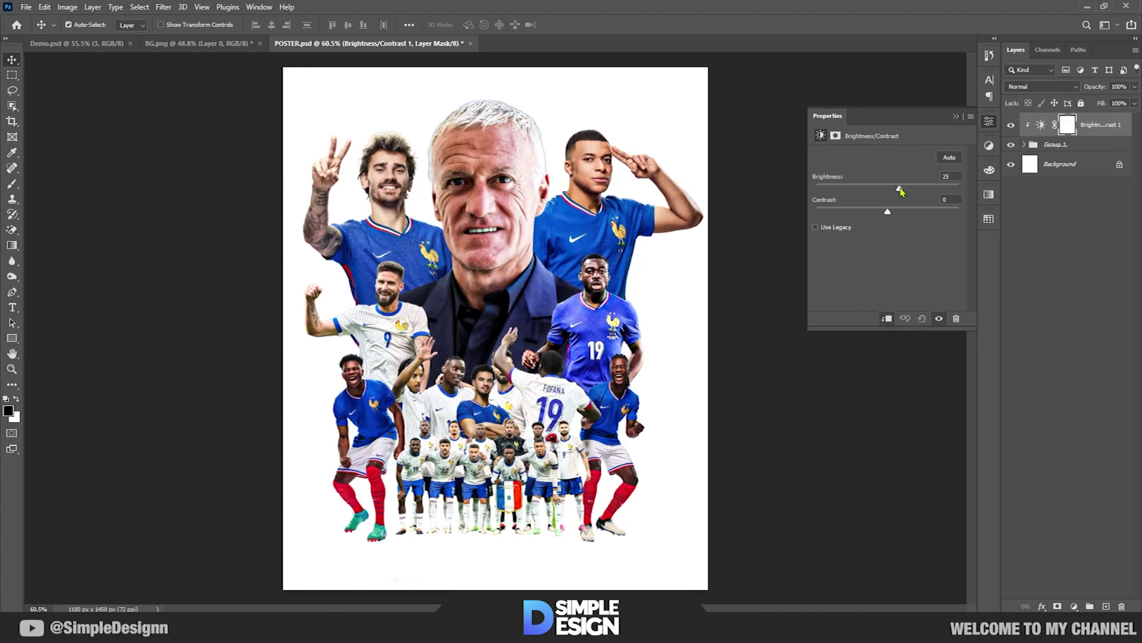
left_click(957, 116)
key("ctrl+i")
key("b")
key("x")
Paint white over the coach's face, player 19, the saluting, peace-sign, number 9 and central players
scroll(522, 152, "up", 3, "alt")
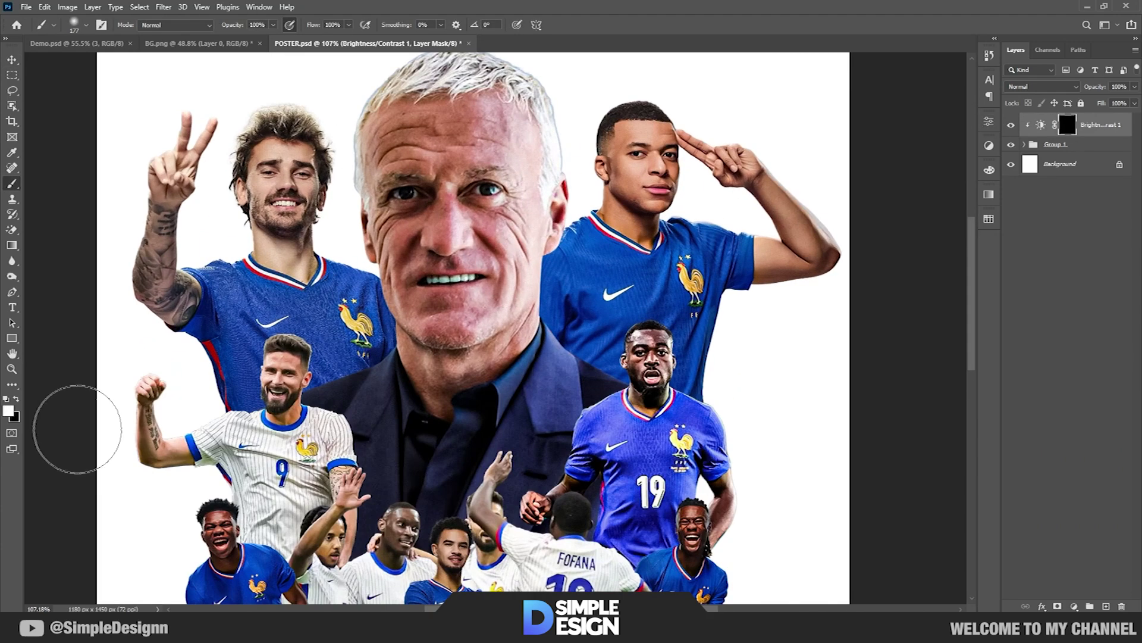
left_click_drag(535, 172, 548, 346)
left_click_drag(410, 196, 417, 362)
mouse_move(505, 357)
left_mouse_down()
mouse_move(746, 531)
mouse_move(829, 242)
left_mouse_up()
left_click_drag(829, 285, 267, 267)
left_click_drag(179, 268, 357, 387)
mouse_move(267, 479)
left_mouse_down()
mouse_move(330, 318)
mouse_move(417, 357)
left_mouse_up()
scroll(476, 327, "down", 3)
left_click_drag(310, 328, 797, 330)
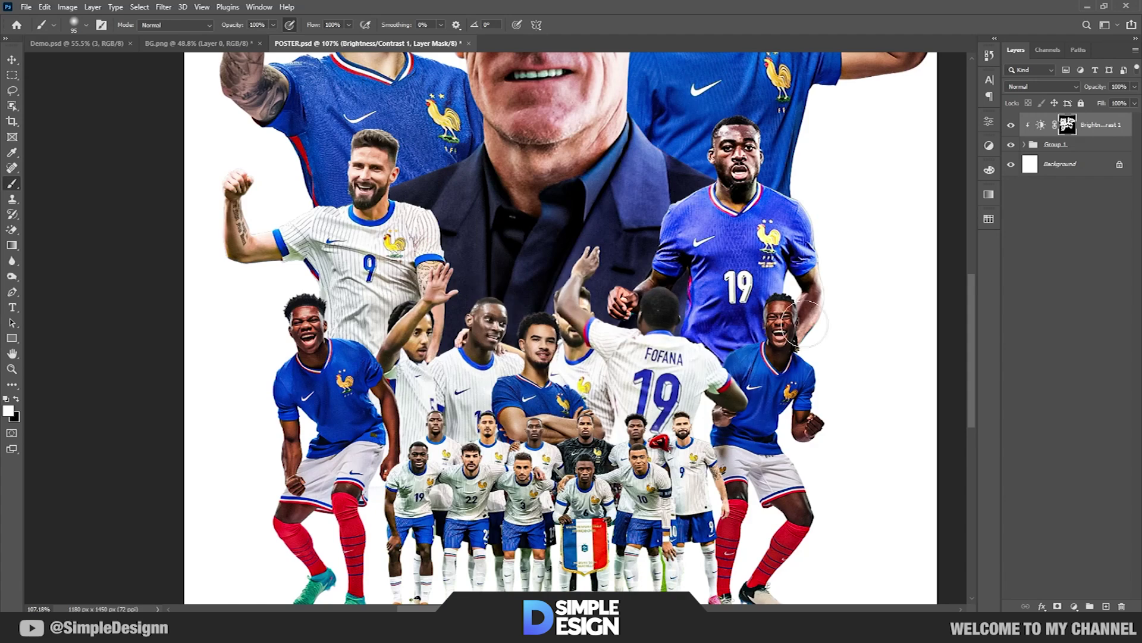
left_click_drag(417, 417, 595, 369)
scroll(684, 298, "down", 3)
scroll(684, 298, "down", 2)
left_click(1074, 605)
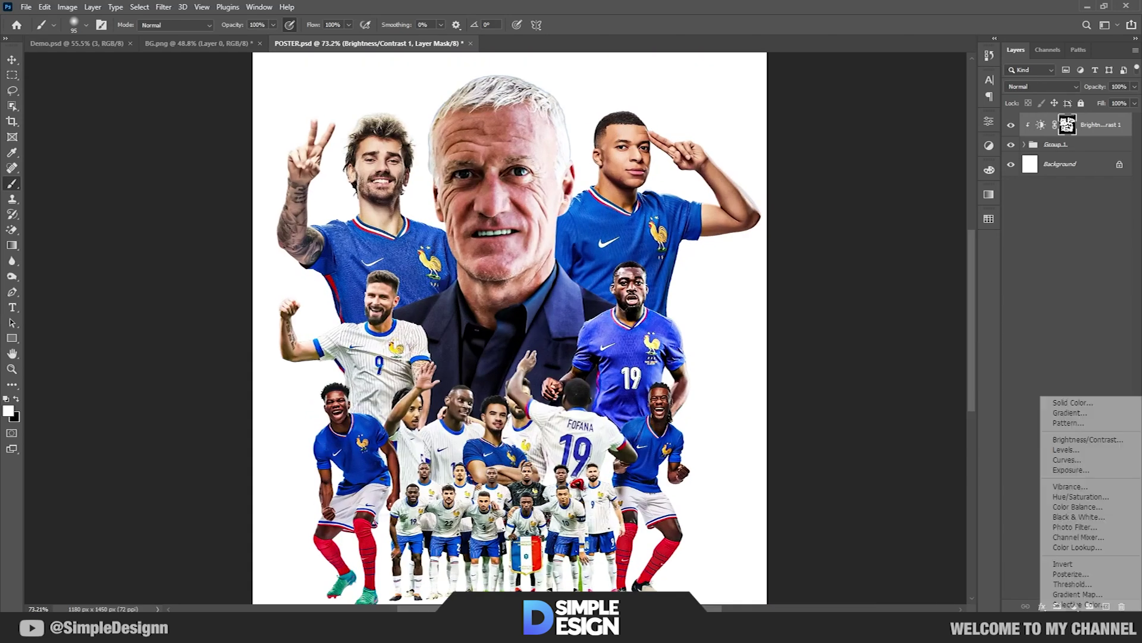
Add a Brightness/Contrast layer at Brightness -52, invert its mask, and shrink the brush
left_click(1080, 443)
left_click_drag(888, 189, 864, 191)
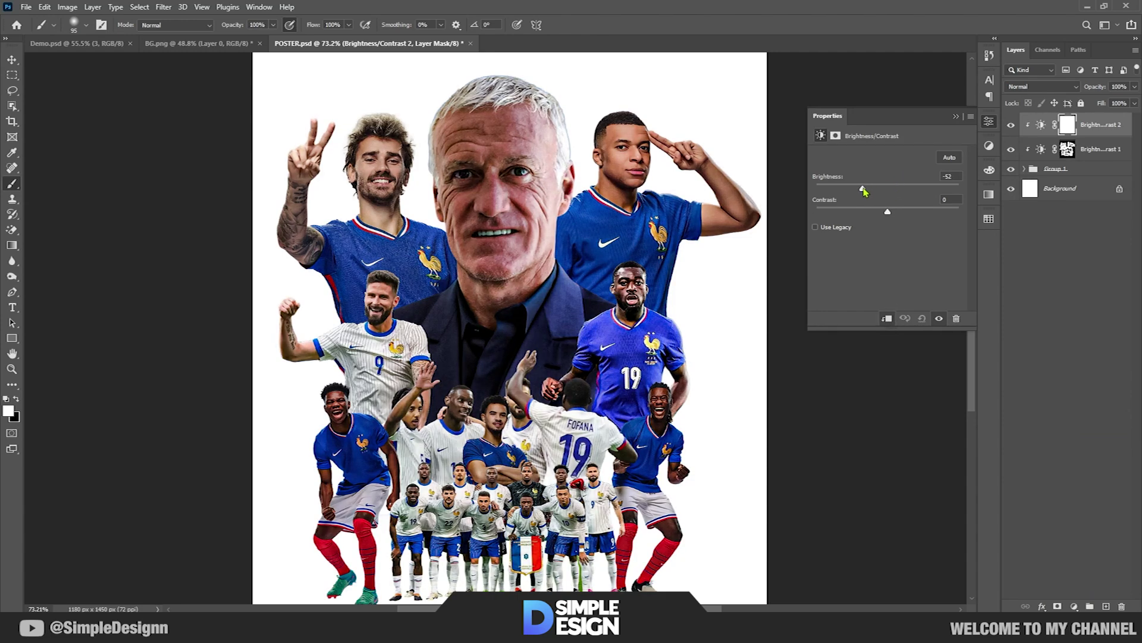
left_click(956, 116)
key("ctrl+i")
scroll(434, 282, "up", 2)
scroll(434, 283, "up", 3)
left_click_drag(429, 287, 411, 276)
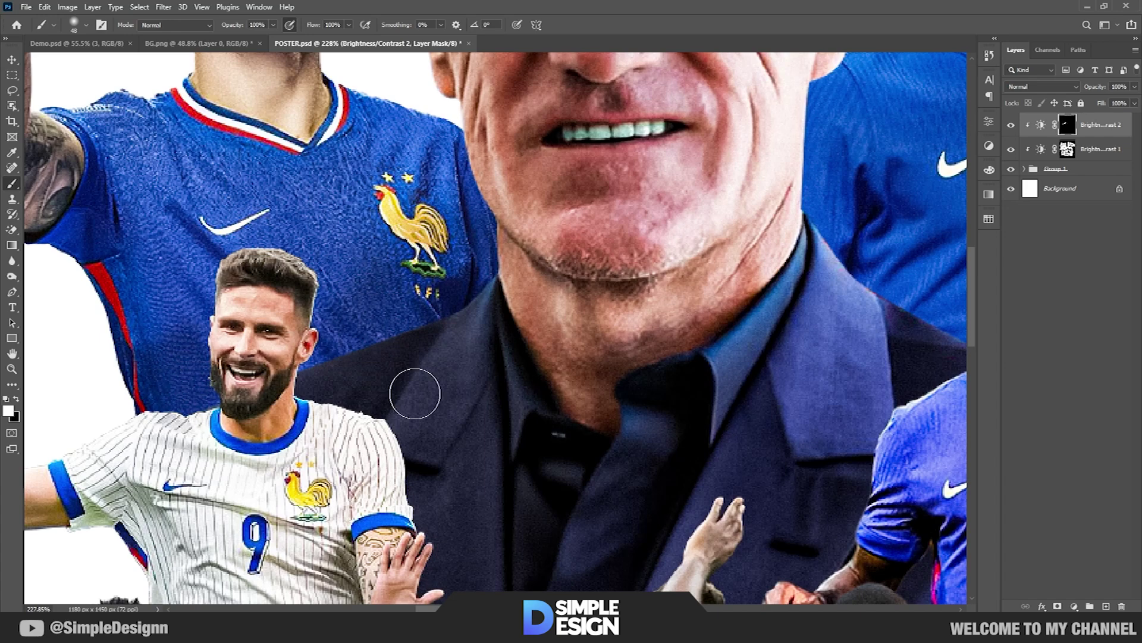
Lower brush Flow to 17%, pan around the shadow areas, and switch the paint colour to black
scroll(505, 474, "down", 2)
scroll(666, 285, "down", 2)
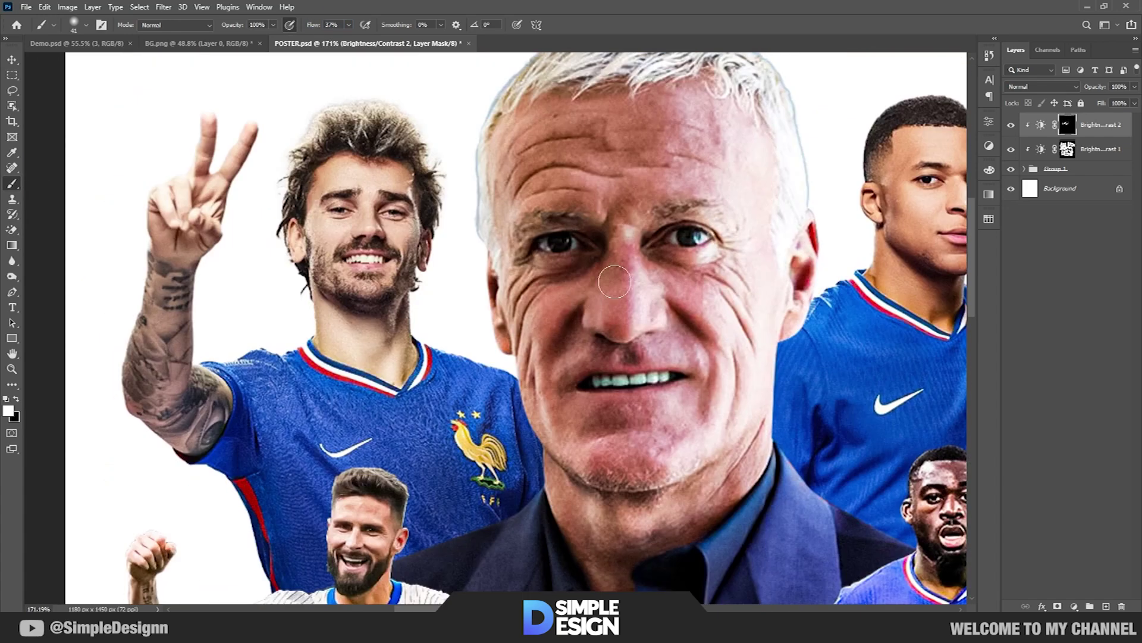
left_click_drag(315, 26, 304, 26)
scroll(605, 524, "down", 5)
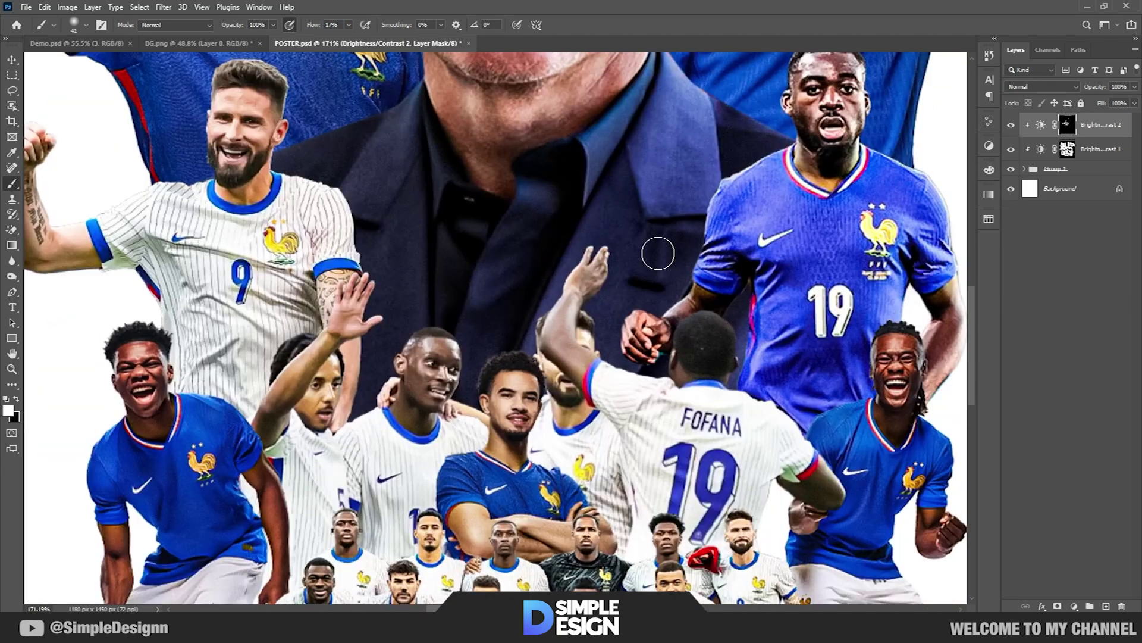
scroll(605, 524, "down", 3)
scroll(605, 524, "down", 3)
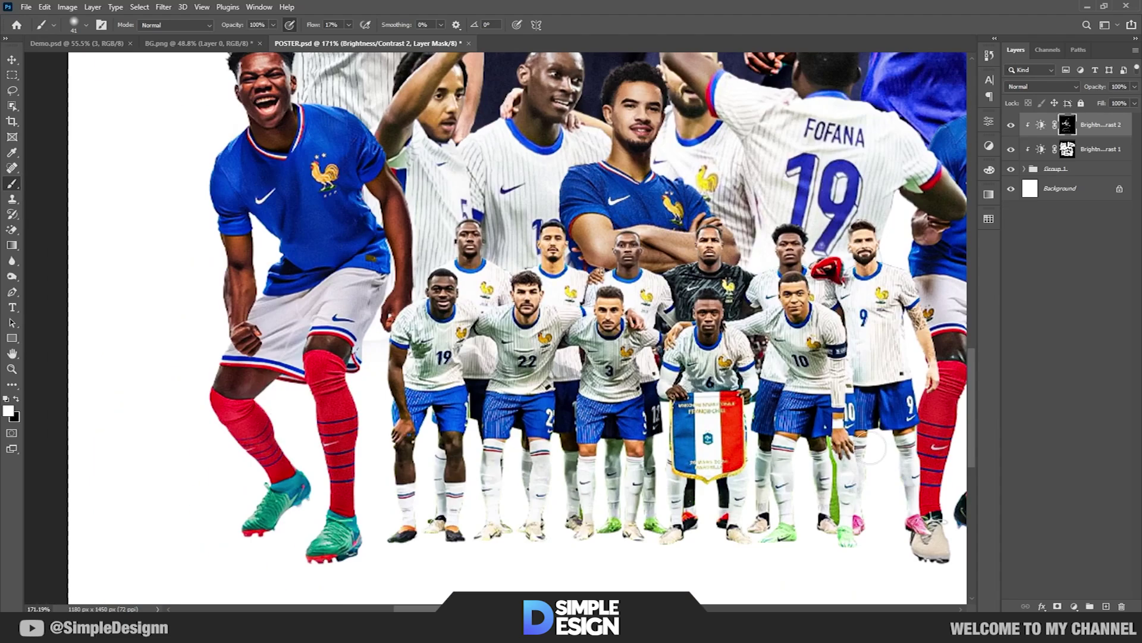
scroll(698, 407, "right", 5)
scroll(698, 407, "up", 3)
scroll(744, 387, "up", 3)
scroll(791, 369, "up", 3)
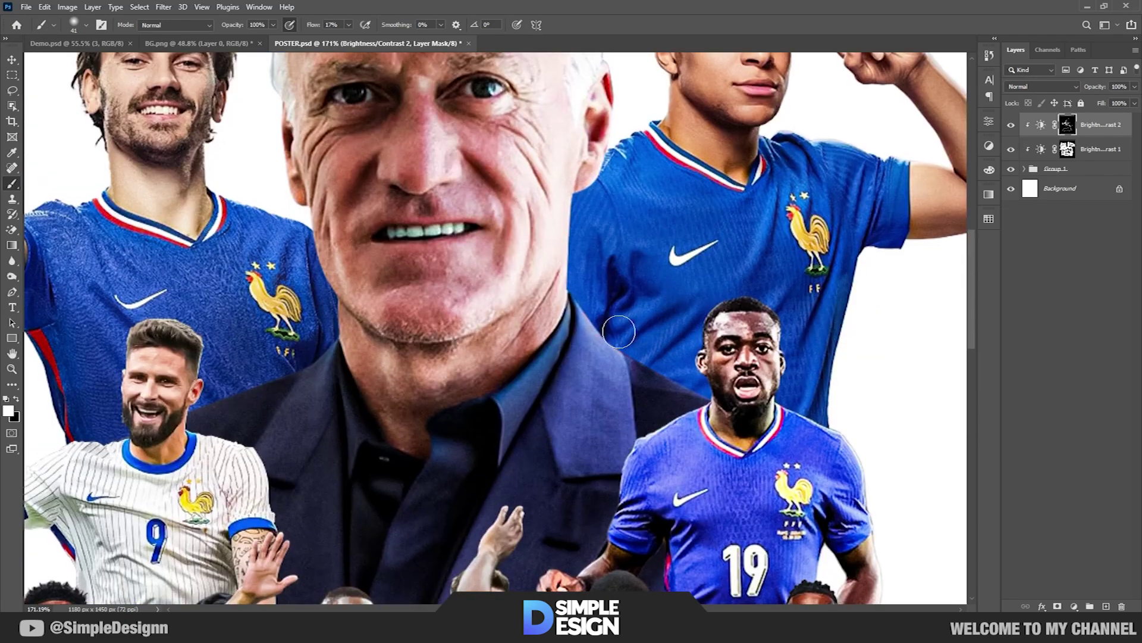
scroll(839, 357, "up", 3)
scroll(839, 358, "left", 3)
scroll(654, 369, "left", 3)
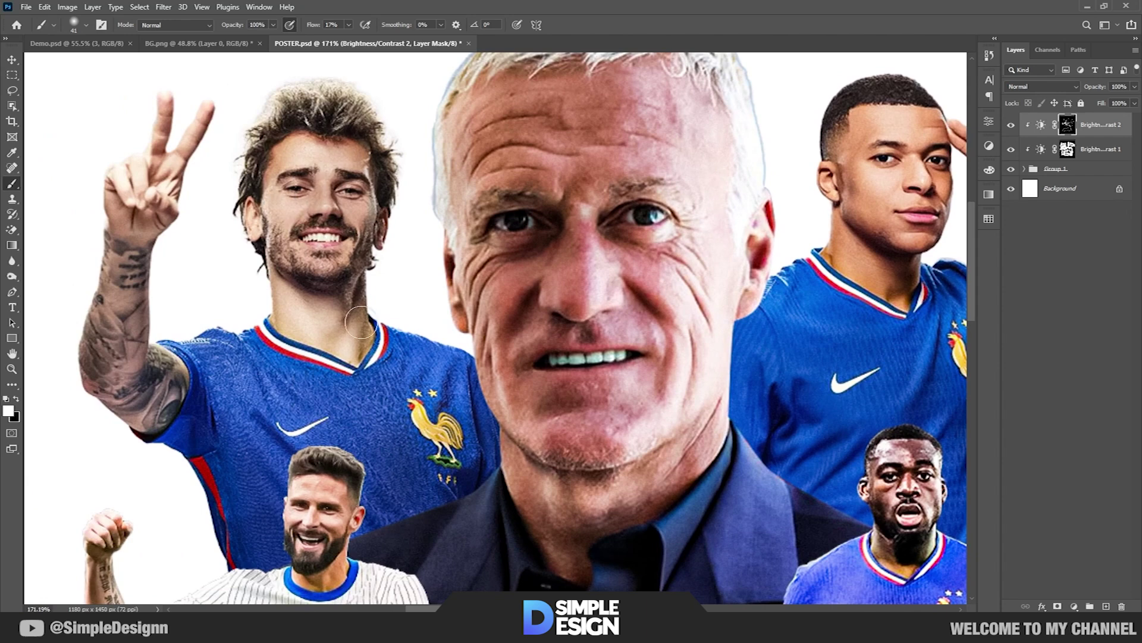
scroll(461, 382, "down", 3)
key("x")
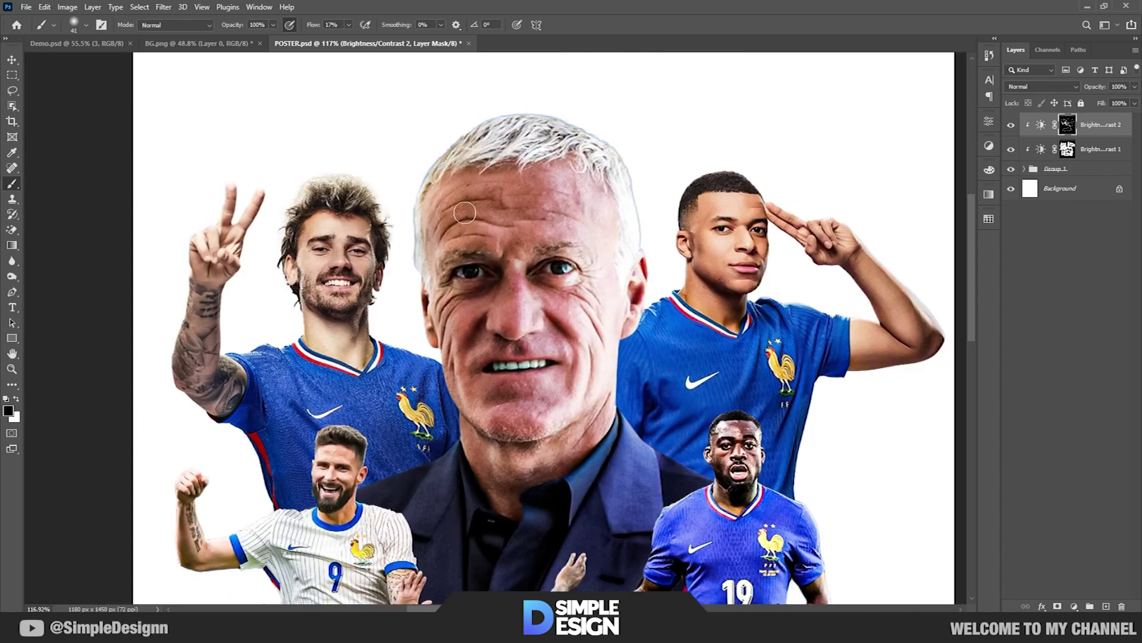
scroll(541, 277, "down", 6)
scroll(611, 291, "up", 2)
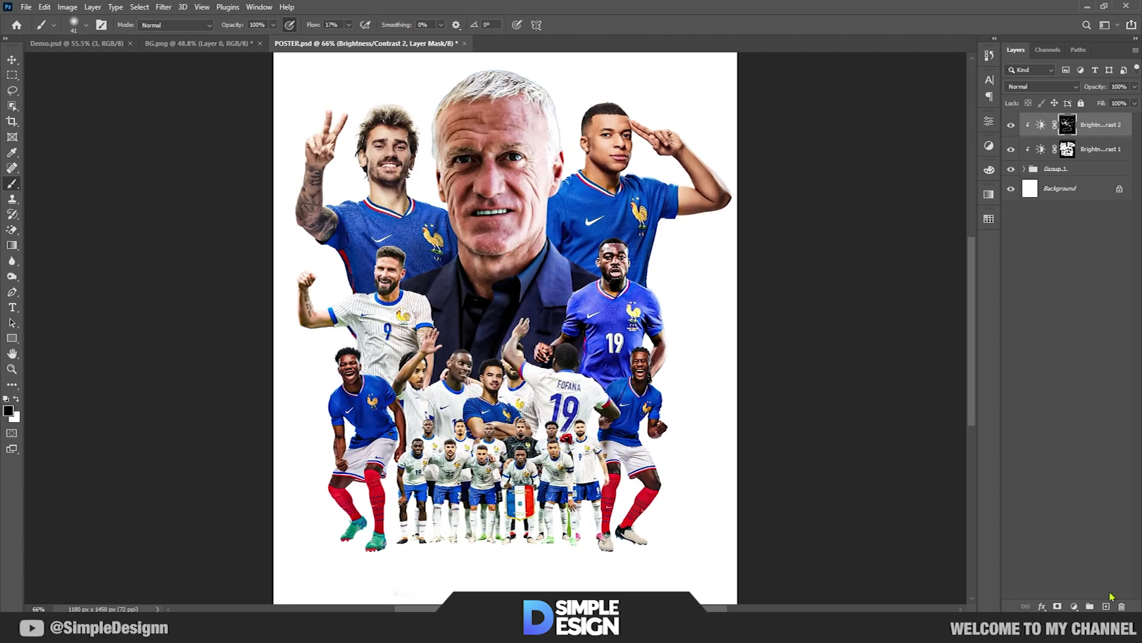
left_click(1074, 606)
Add an Exposure adjustment with raised exposure, an inverted mask, and white paint colour
left_click(1071, 466)
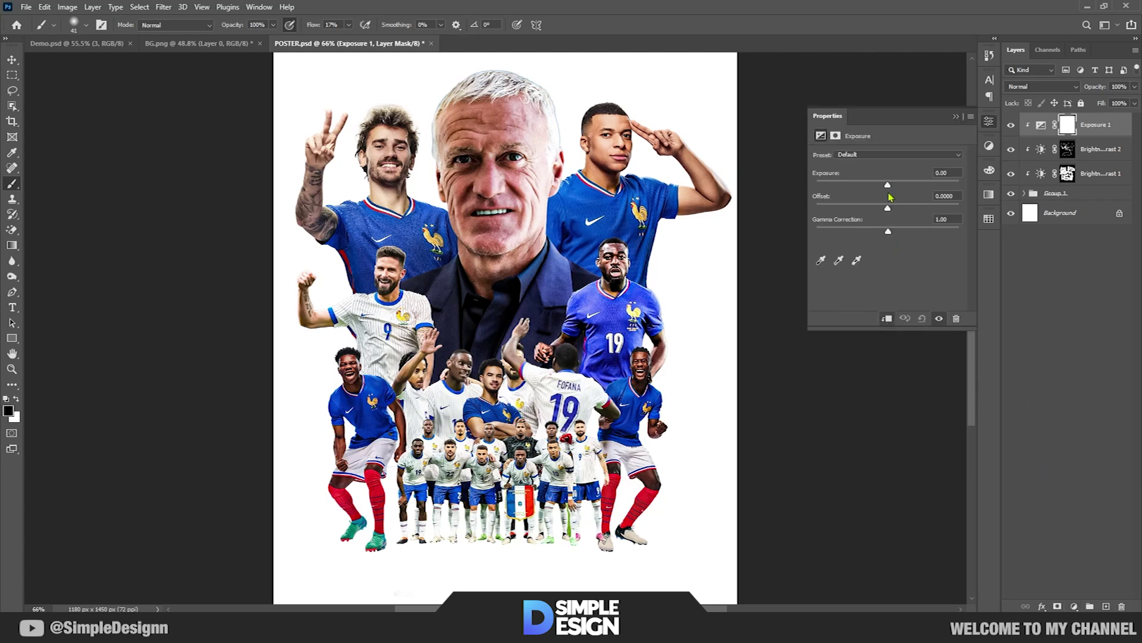
left_click_drag(887, 185, 894, 185)
left_click(990, 121)
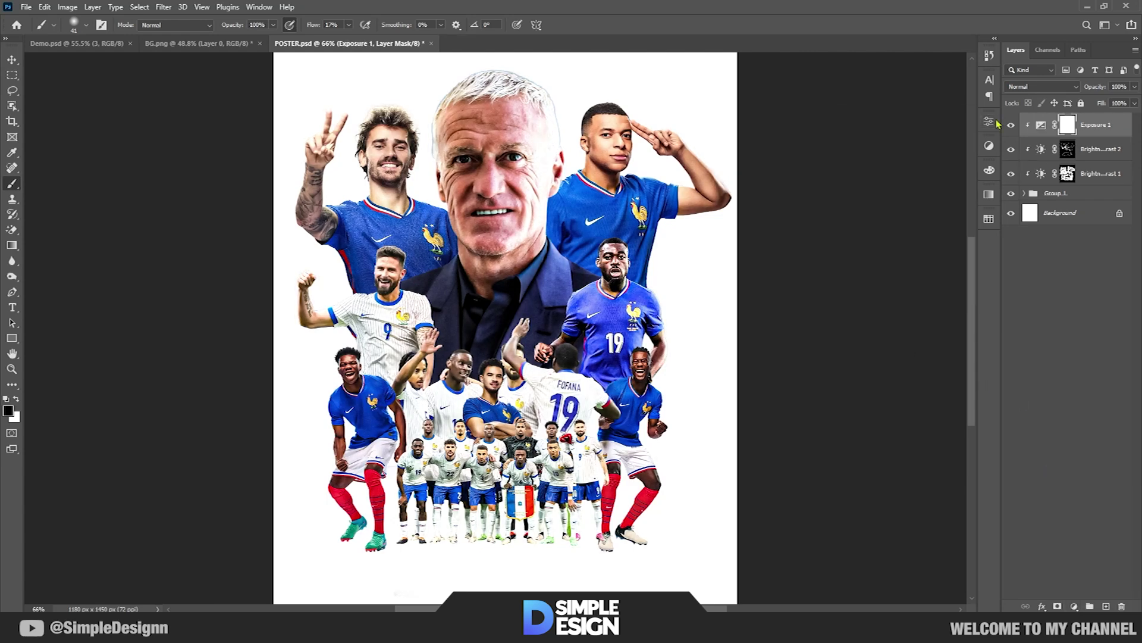
key("ctrl+i")
key("x")
Move around the coach's face and players to brush in the exposure highlights
scroll(576, 365, "up", 2)
scroll(576, 366, "up", 2)
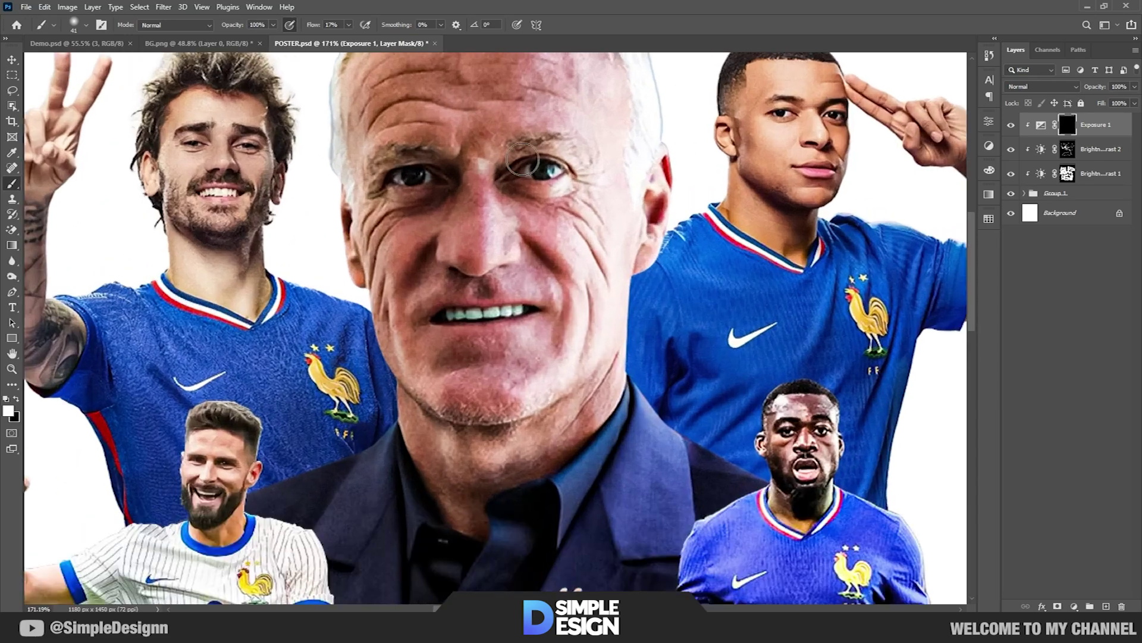
scroll(576, 366, "up", 2)
scroll(190, 283, "left", 3)
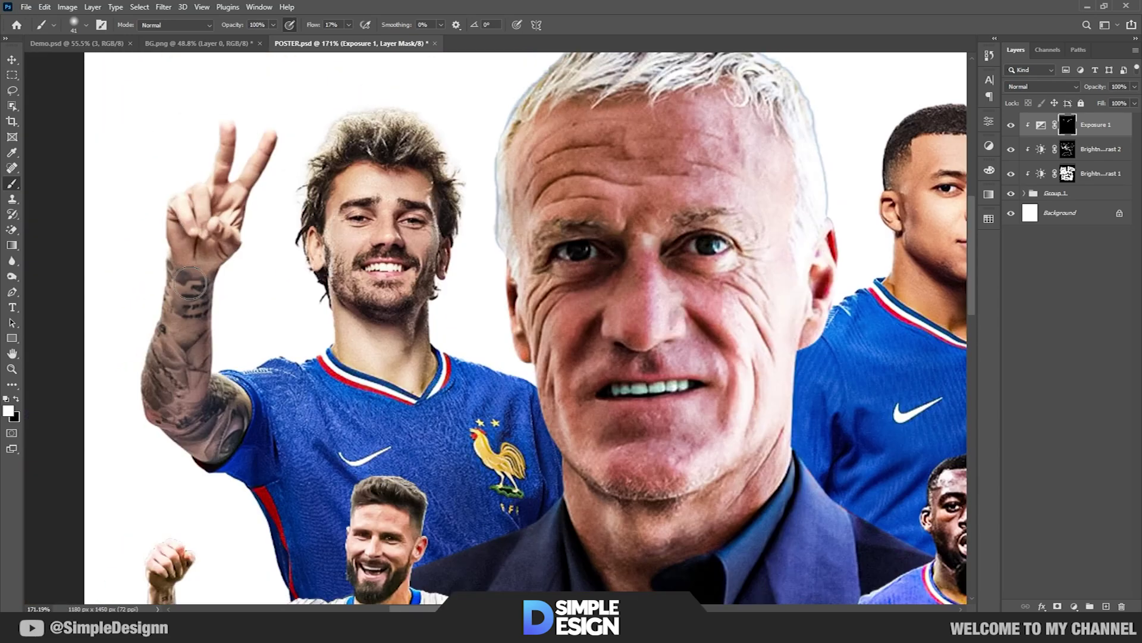
scroll(532, 418, "down", 3)
scroll(752, 236, "up", 1)
scroll(751, 237, "up", 1)
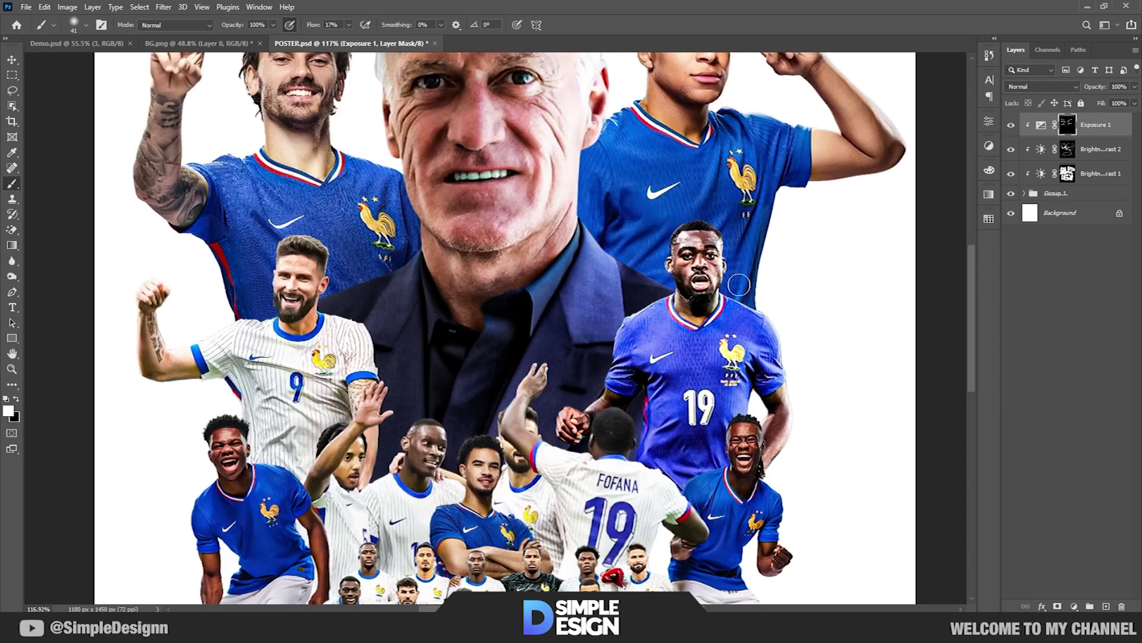
scroll(355, 362, "down", 3)
scroll(355, 362, "left", 1)
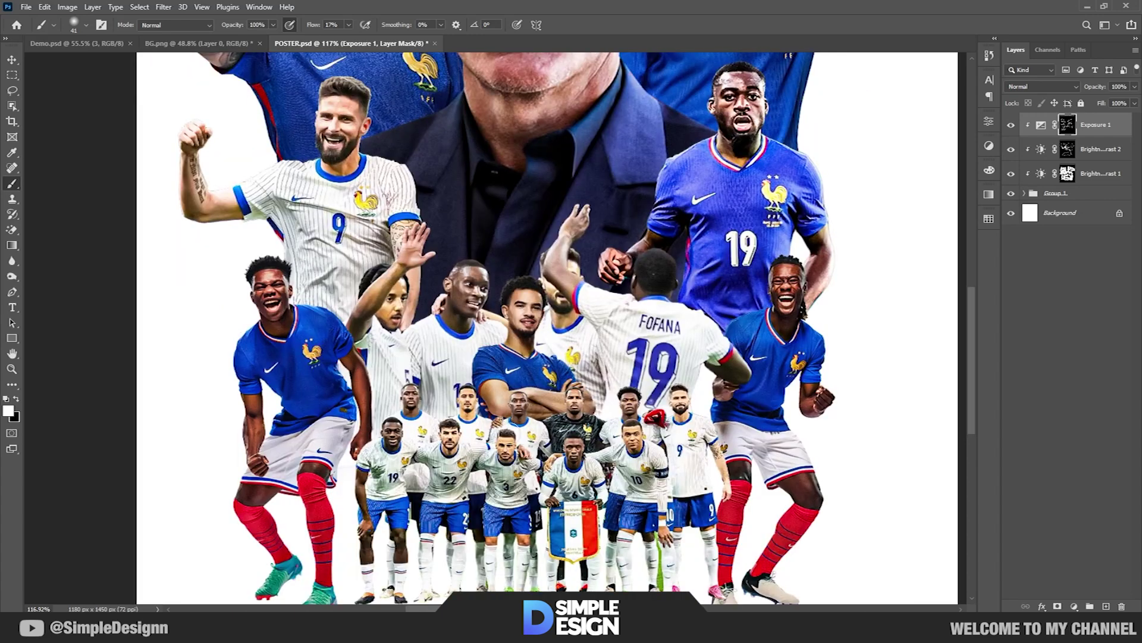
scroll(777, 542, "up", 8)
scroll(683, 176, "down", 2)
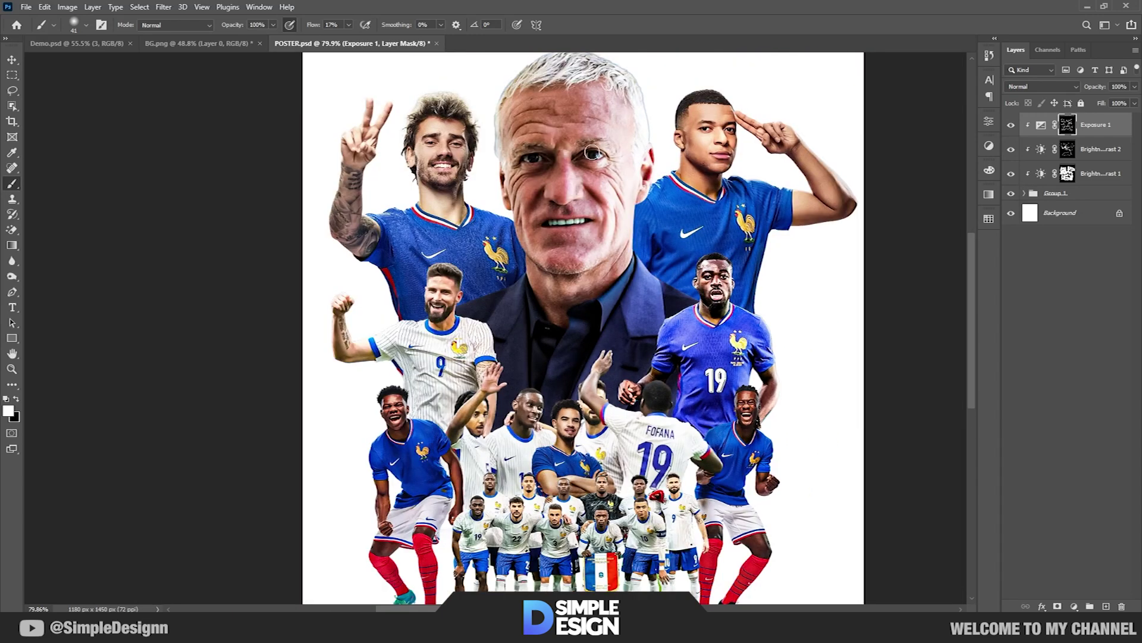
scroll(426, 291, "down", 1)
Add a Brightness/Contrast layer clipped to layer 3 with Brightness 31 and Contrast −10
key("v")
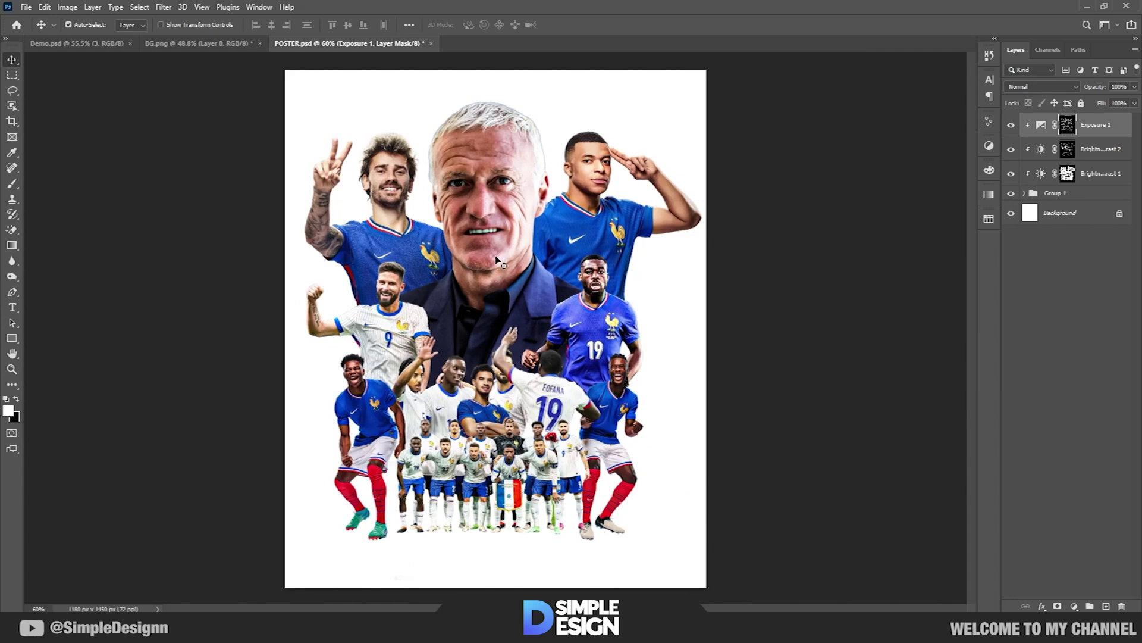
left_click(491, 271)
left_click(1074, 606)
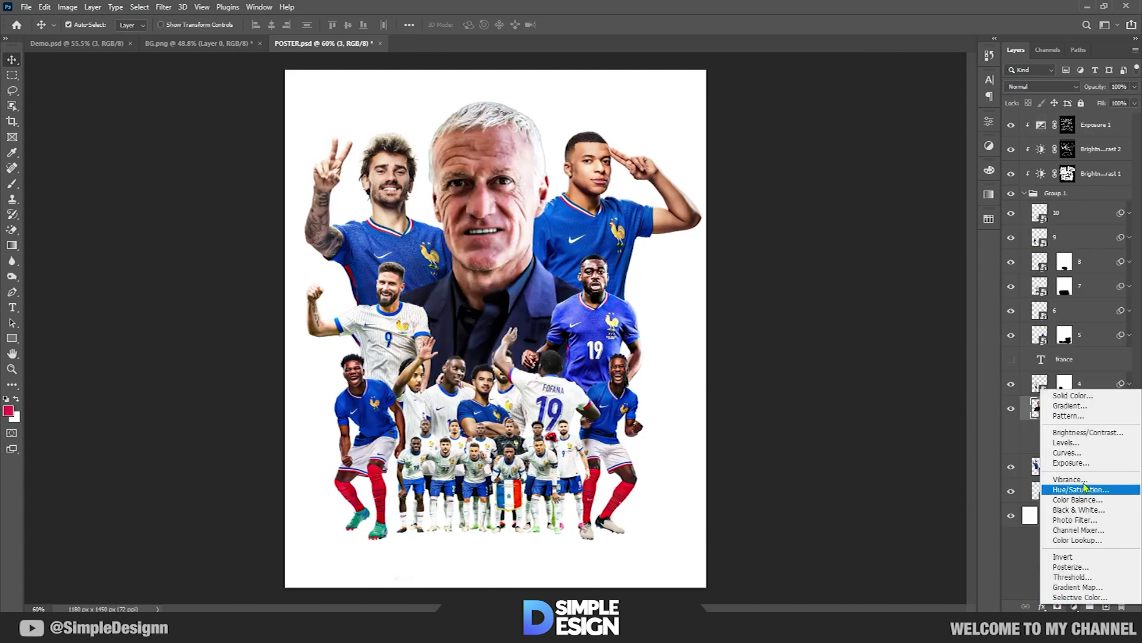
left_click(1087, 432)
left_click_drag(887, 185, 905, 188)
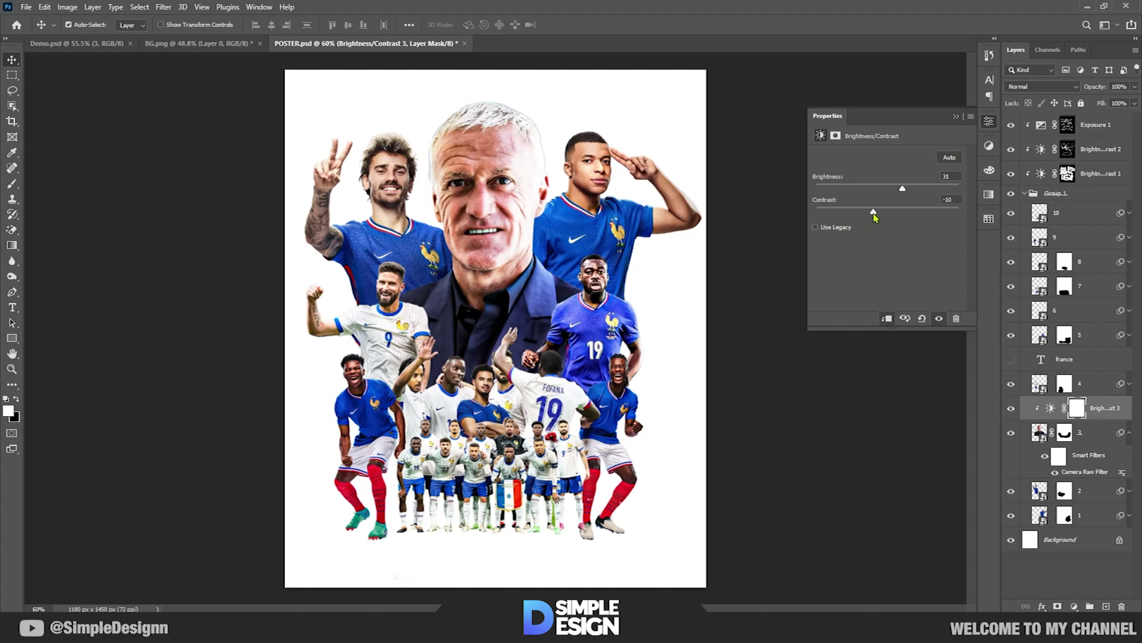
left_click(956, 116)
key("b")
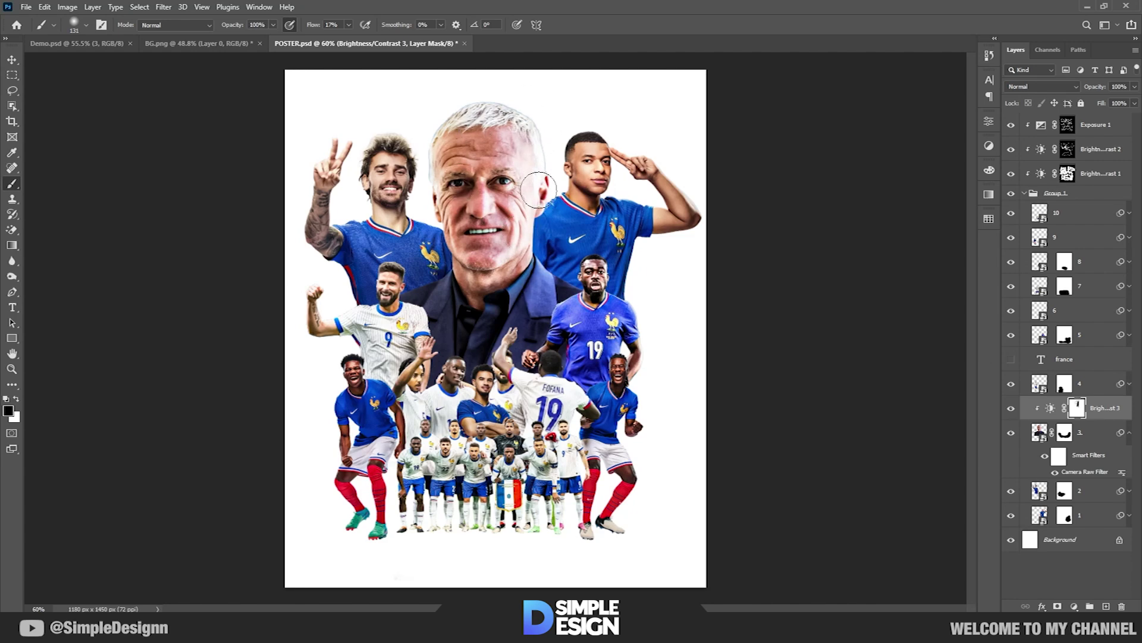
Add a new Layer 1 above Exposure 1 and fill it with 50% Gray
key("v")
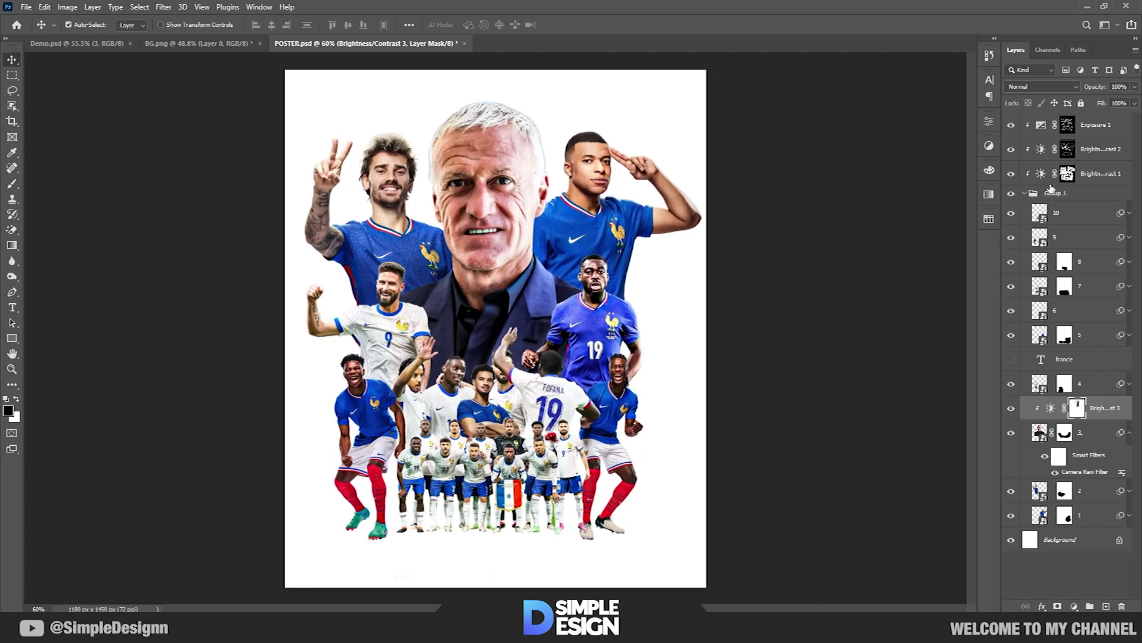
left_click(1101, 125)
left_click(1024, 193)
left_click(1106, 606)
left_click(45, 6)
left_click(60, 189)
left_click(567, 166)
left_click(574, 266)
left_click(645, 166)
Clip Layer 1 to the layers below and set its blend mode to Overlay
left_click(1097, 136, "alt")
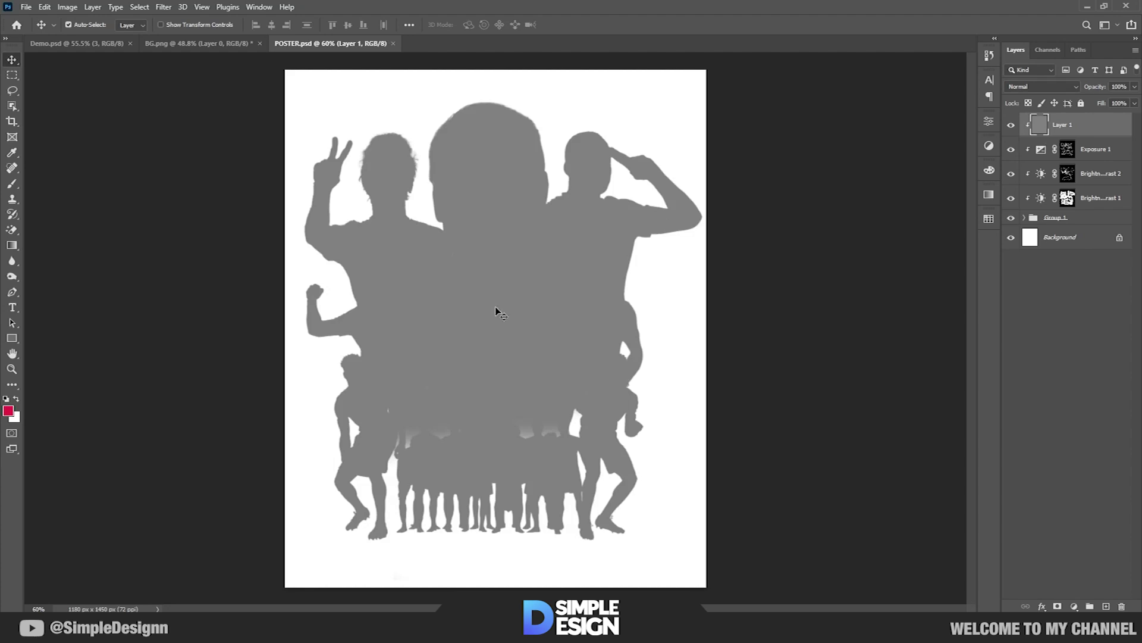
left_click(1041, 86)
left_click(1028, 225)
scroll(491, 247, "up", 1)
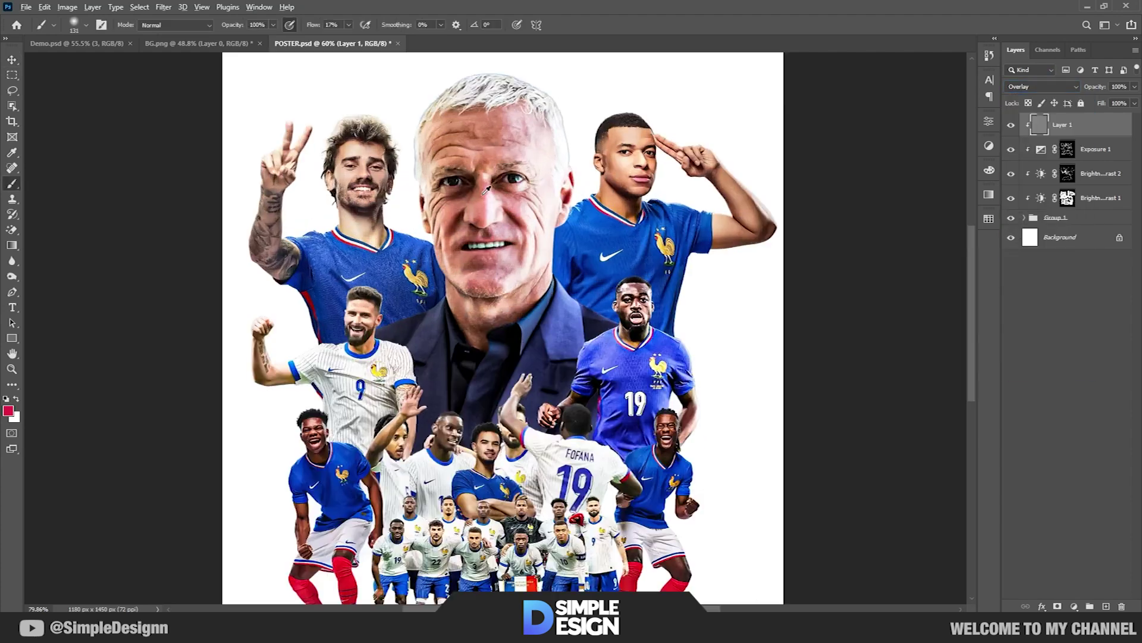
Dodge along the coach's jaw on the gray Layer 1 at 19% exposure
scroll(491, 247, "up", 4)
key("o")
scroll(487, 250, "up", 1)
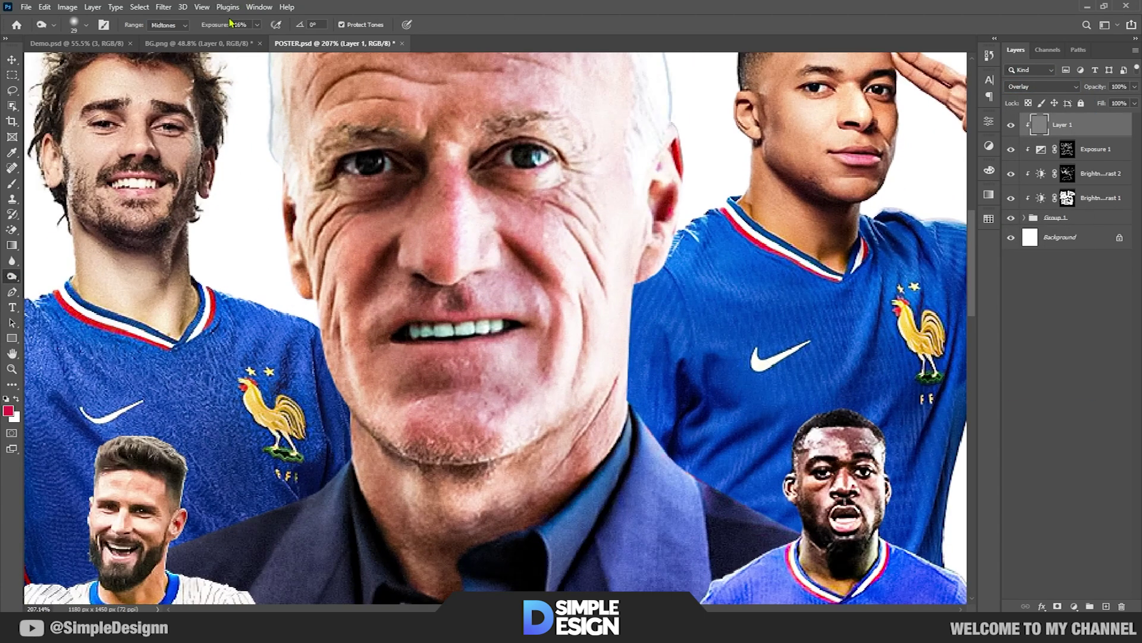
key("d")
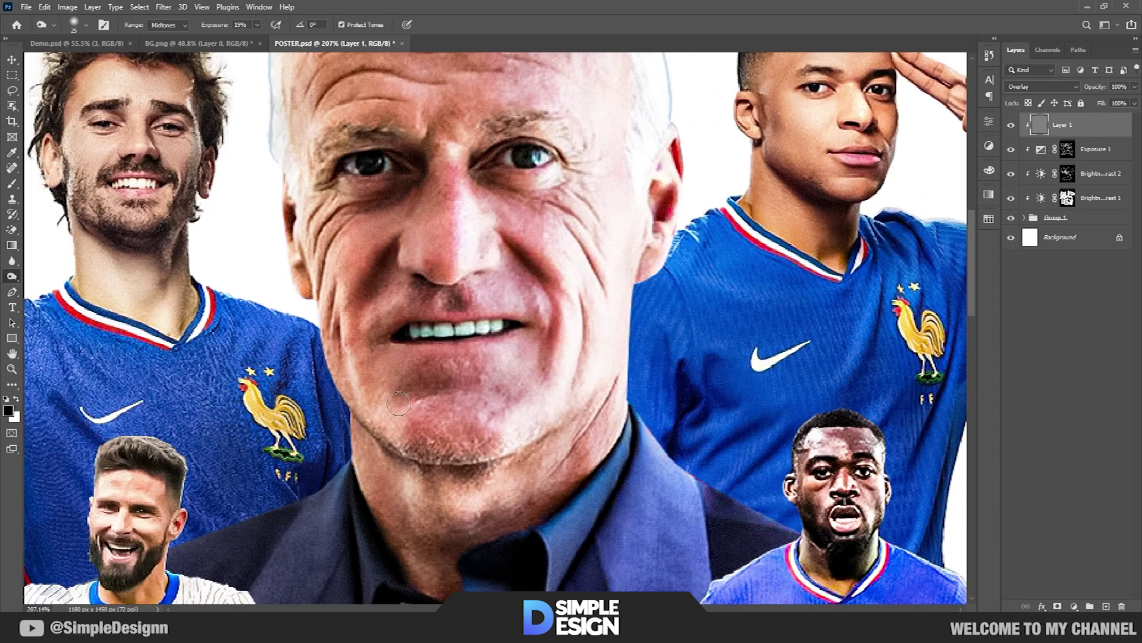
left_click_drag(577, 419, 507, 520)
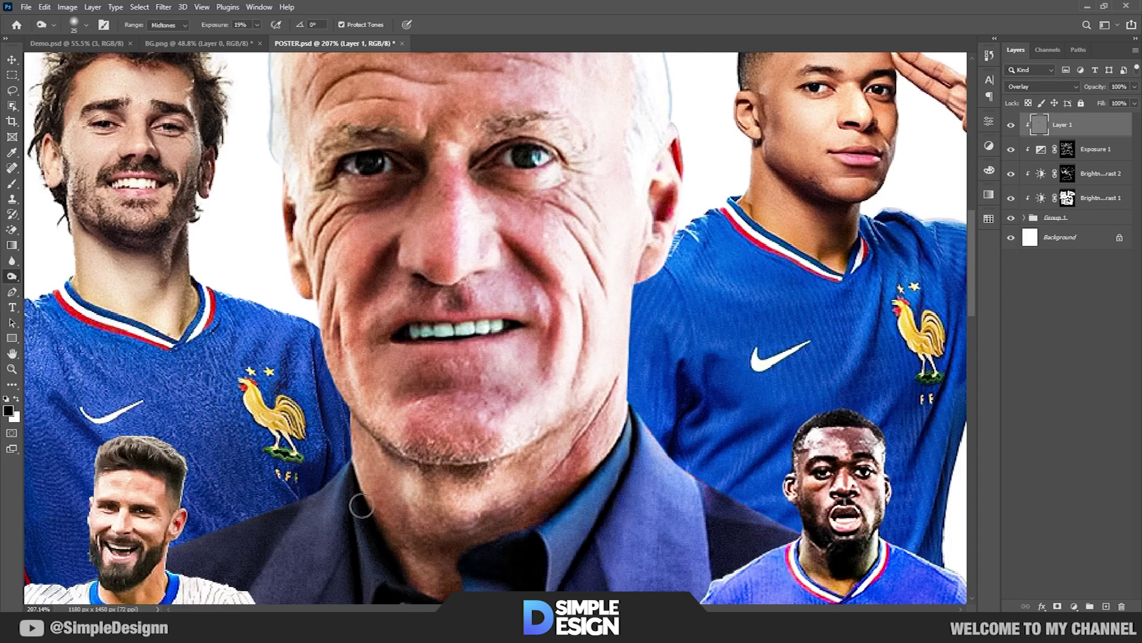
Load the coach's head outline as a selection from its mask thumbnail
scroll(658, 201, "up", 4)
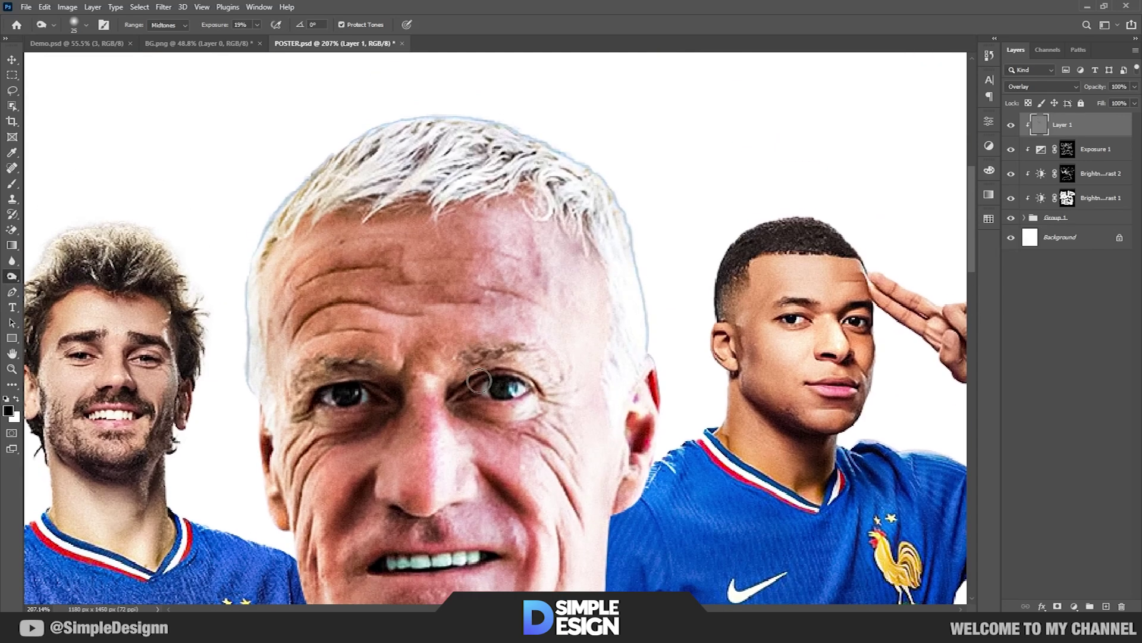
scroll(571, 349, "down", 2)
scroll(388, 344, "left", 2)
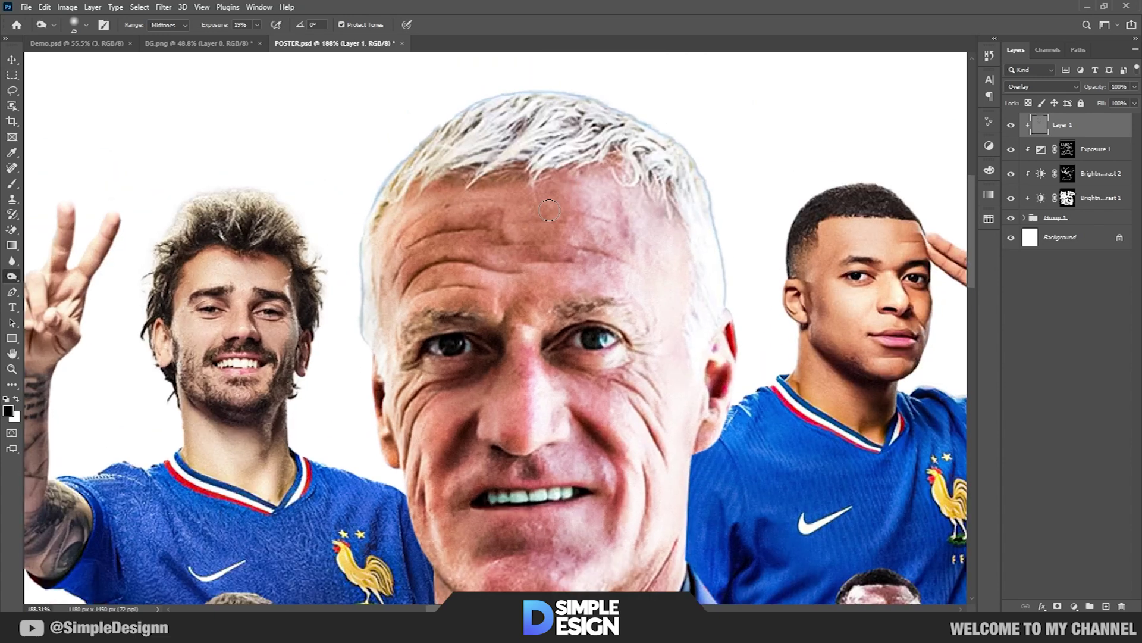
left_click(1039, 456, "ctrl")
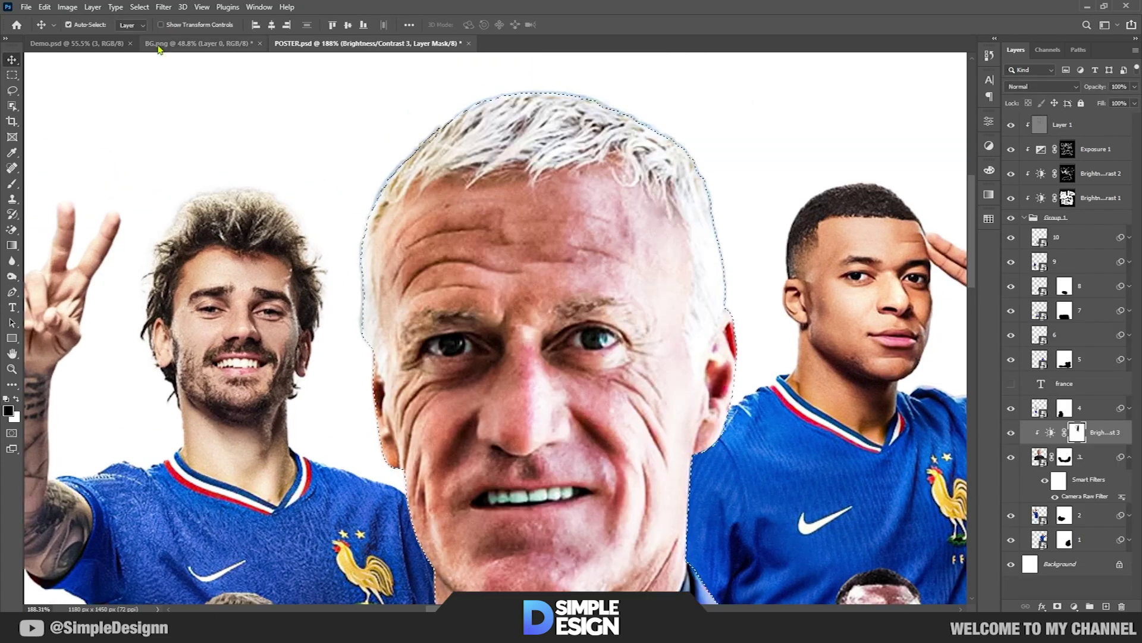
Contract the head selection by 1 pixel
left_click(164, 7)
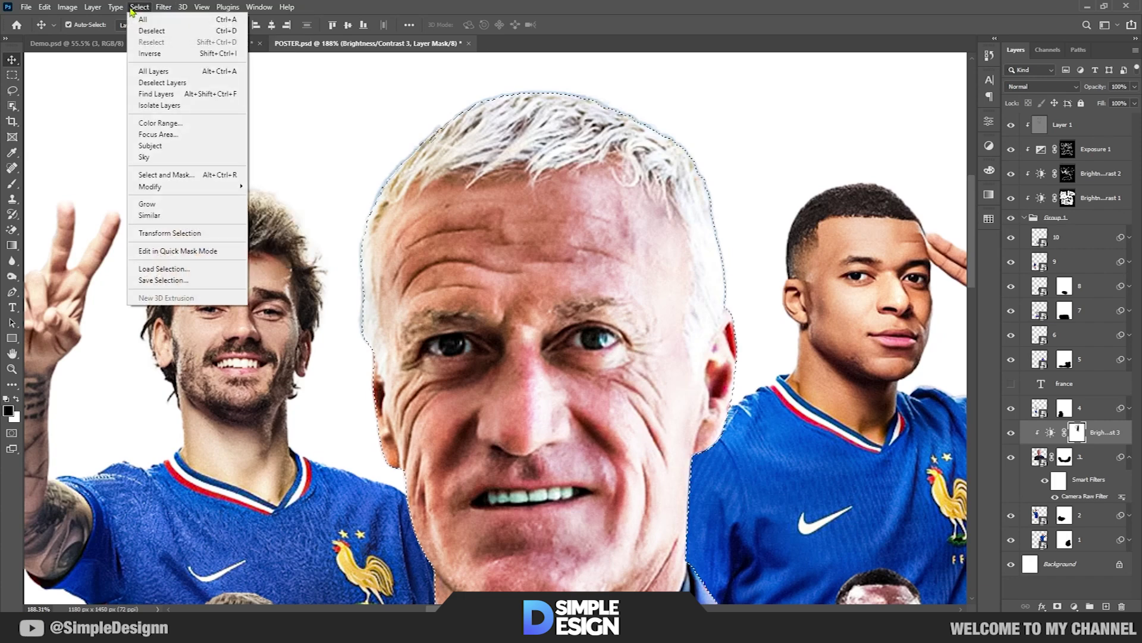
mouse_move(150, 187)
left_click(273, 220)
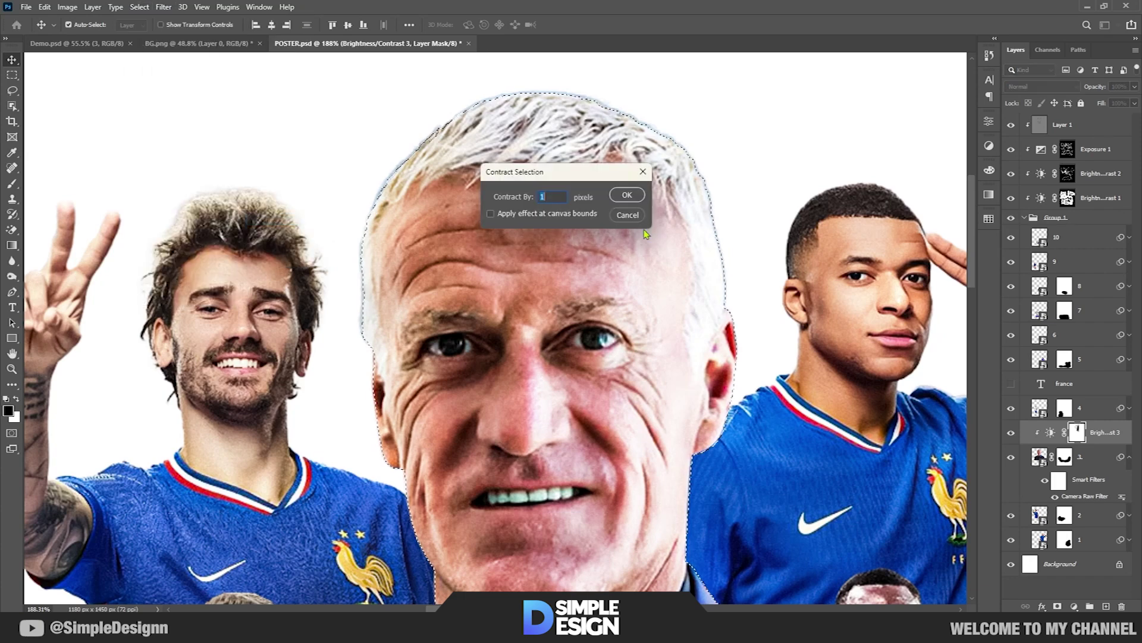
left_click(628, 195)
Mask the coach's layer 3 with the selection and paint its edges at 100% flow
left_click(1080, 456)
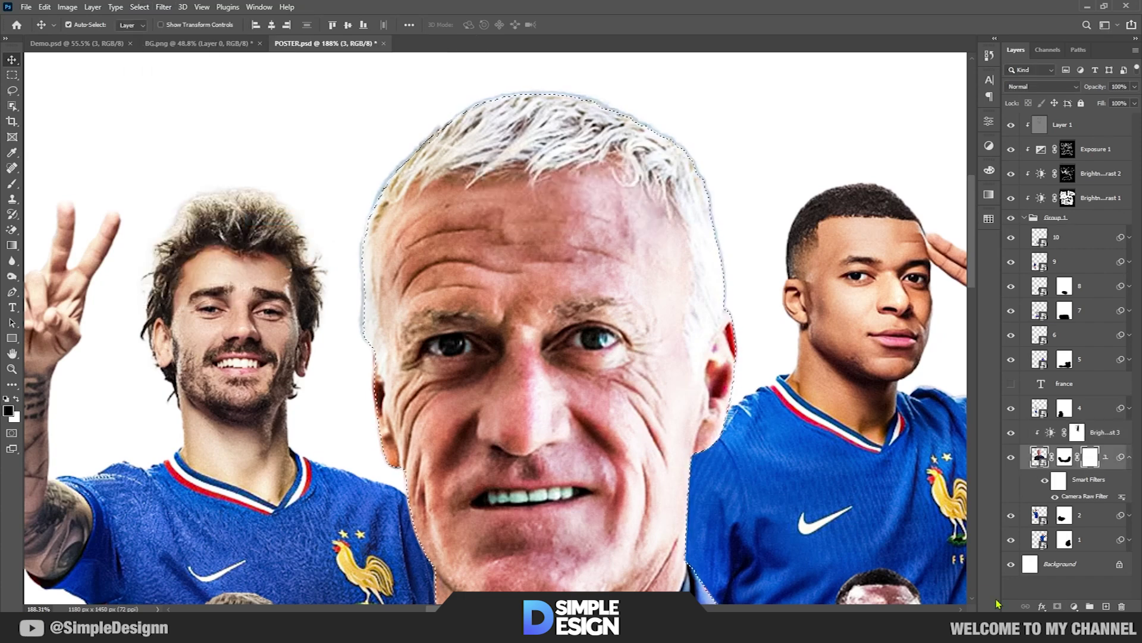
scroll(641, 358, "down", 1)
key("b")
key("ctrl+backslash")
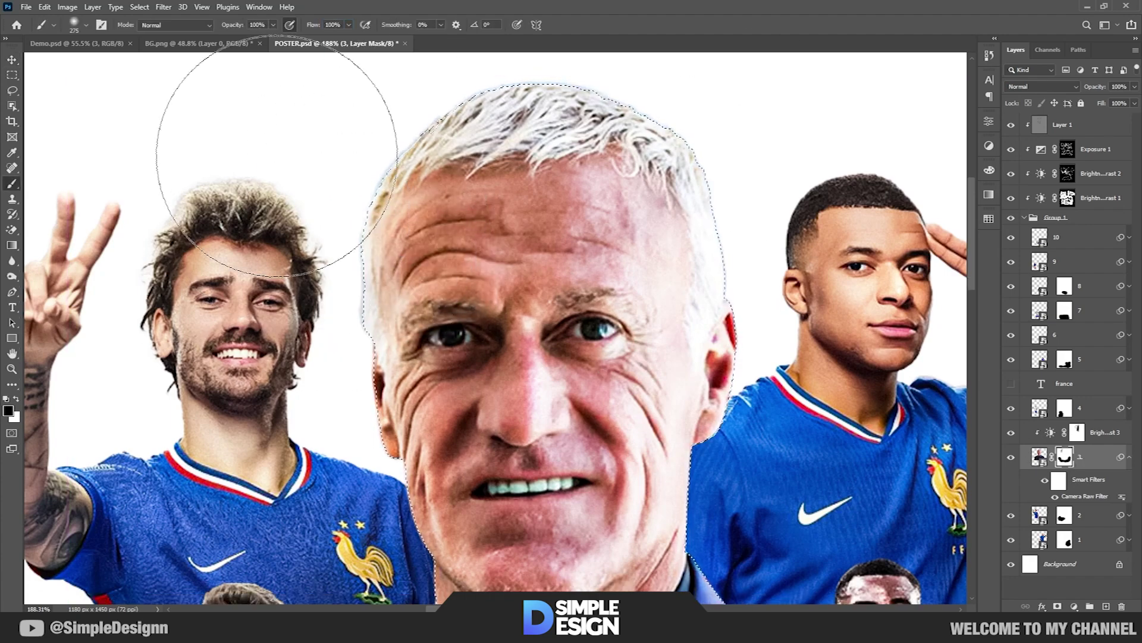
key("shift+0")
scroll(592, 273, "down", 3)
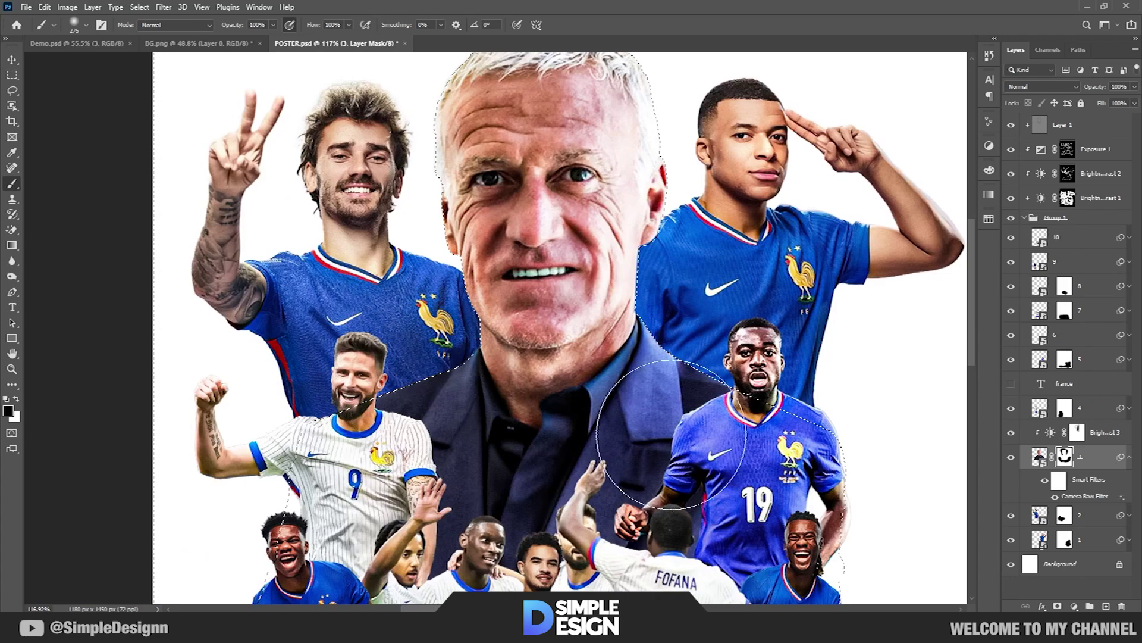
Collapse the player group and return to Layer 1 with the Dodge tool
scroll(601, 256, "up", 1)
scroll(576, 270, "up", 1)
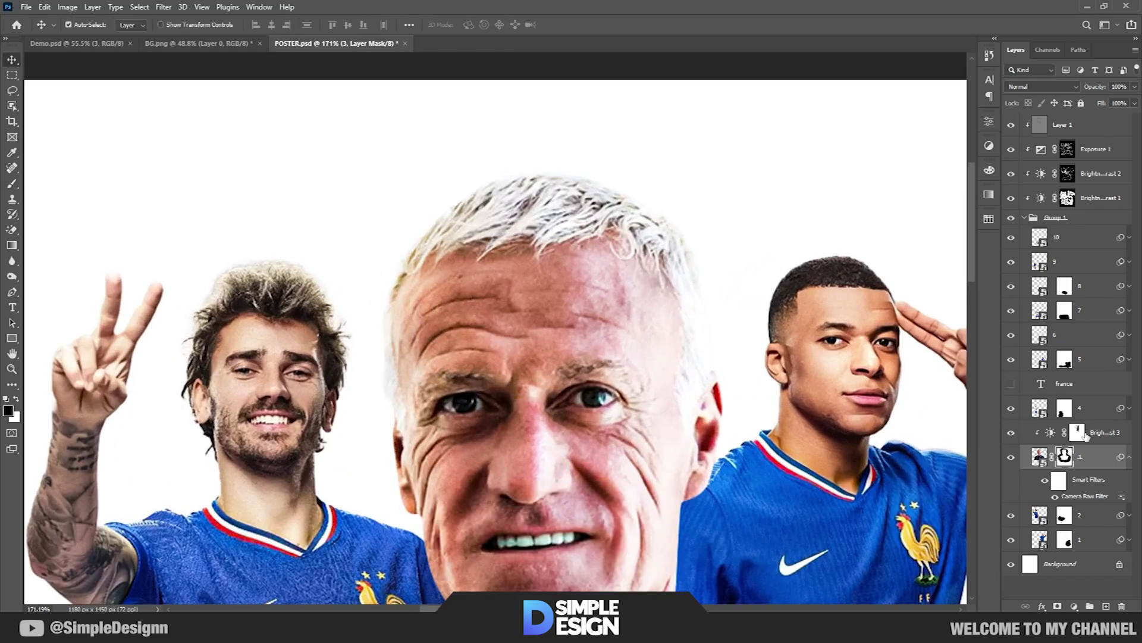
left_click(1024, 217)
left_click(1065, 125)
left_click(12, 276)
scroll(467, 339, "up", 1)
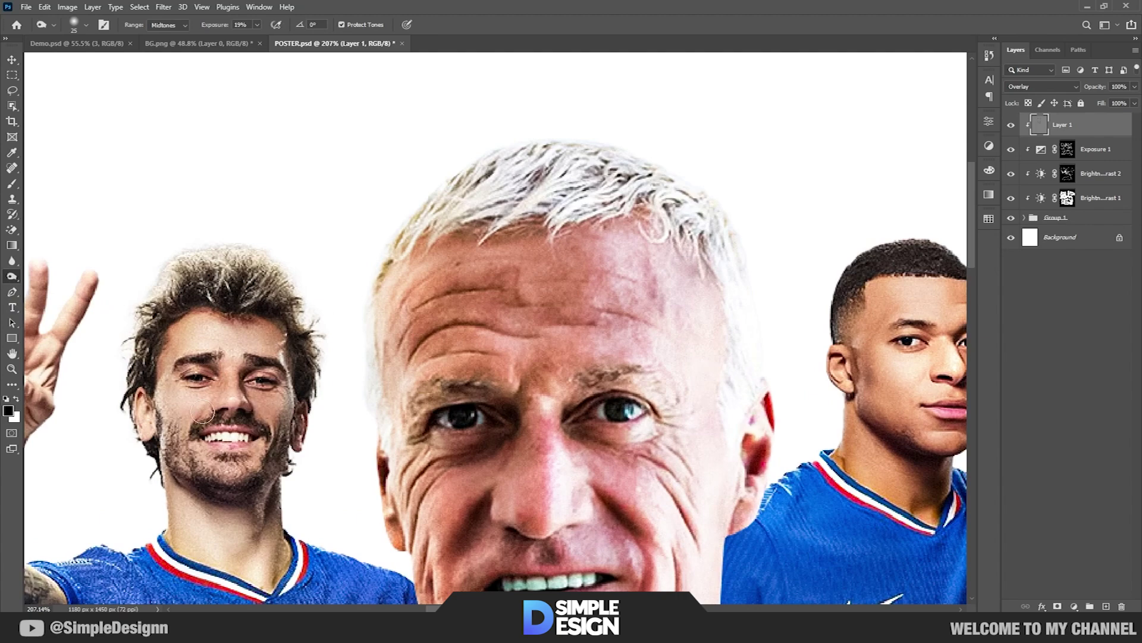
Darken small patches on the left player's arm and jersey on Layer 1
left_click_drag(202, 410, 318, 327)
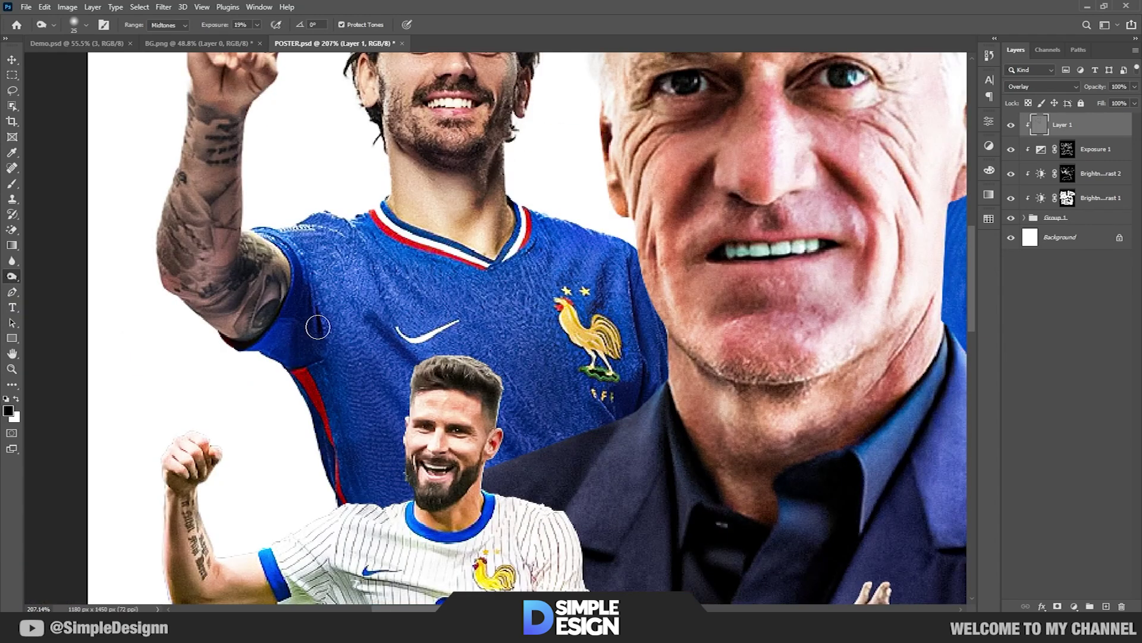
scroll(669, 445, "down", 5)
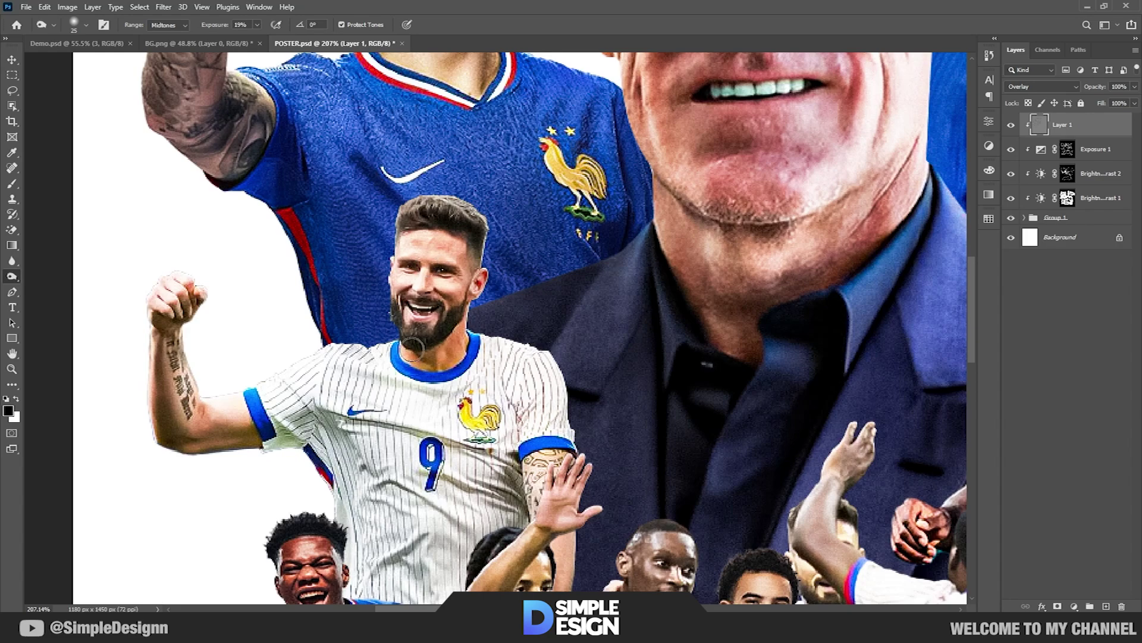
scroll(443, 363, "down", 2)
scroll(415, 369, "down", 3)
left_click_drag(415, 368, 606, 290)
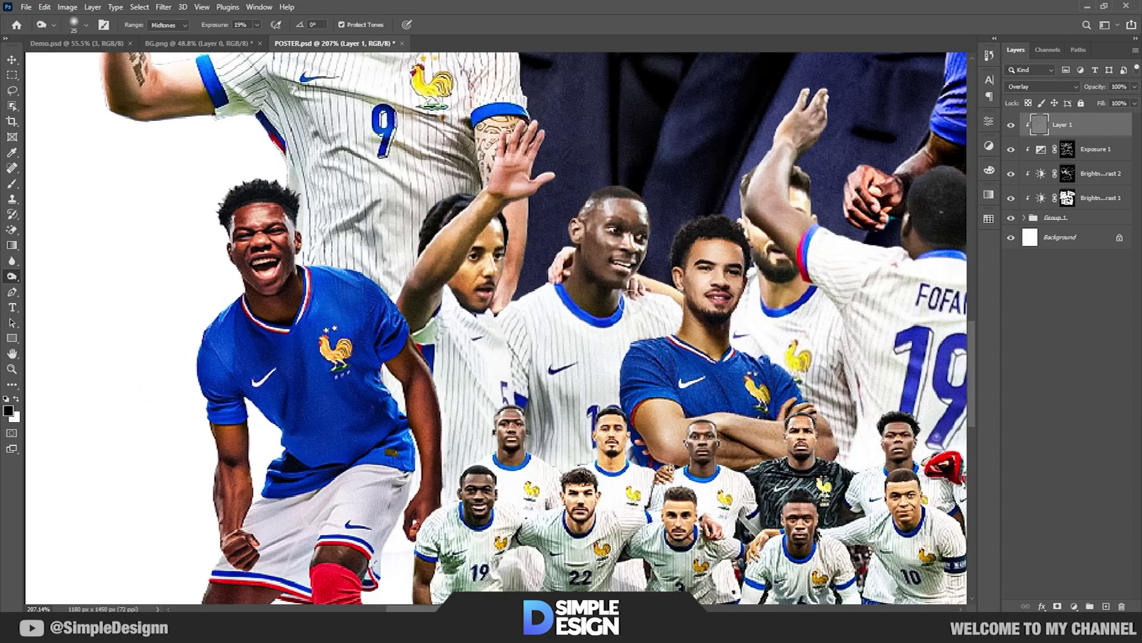
Zoom and pan around the whole poster to check the shading
scroll(381, 403, "down", 5)
scroll(381, 403, "up", 6)
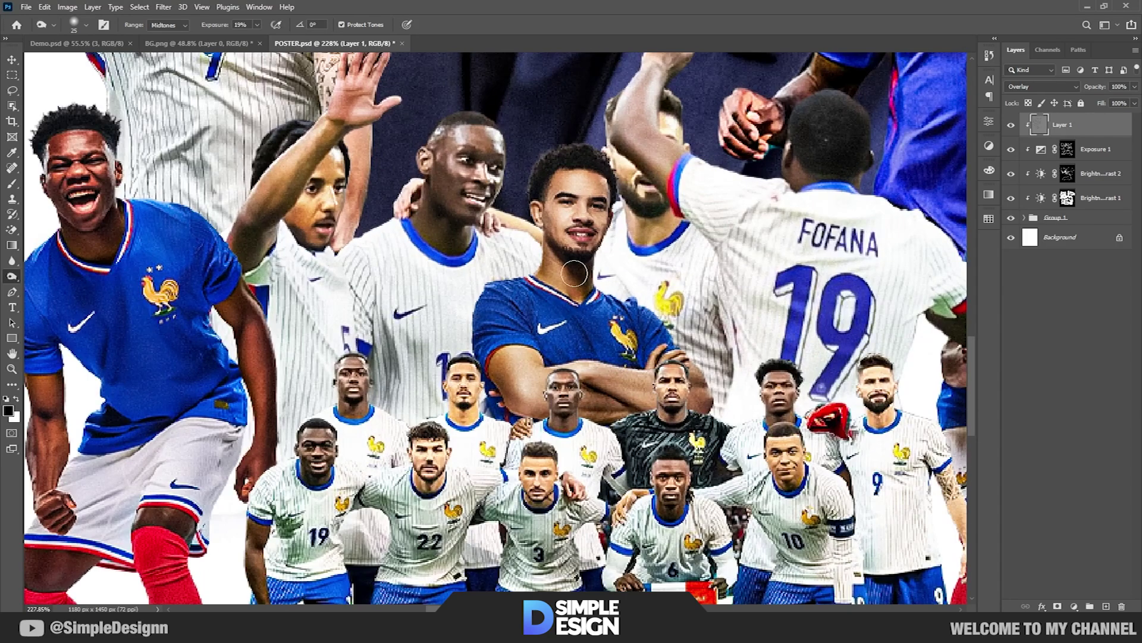
scroll(428, 543, "down", 3)
scroll(654, 535, "up", 3)
scroll(872, 532, "right", 3)
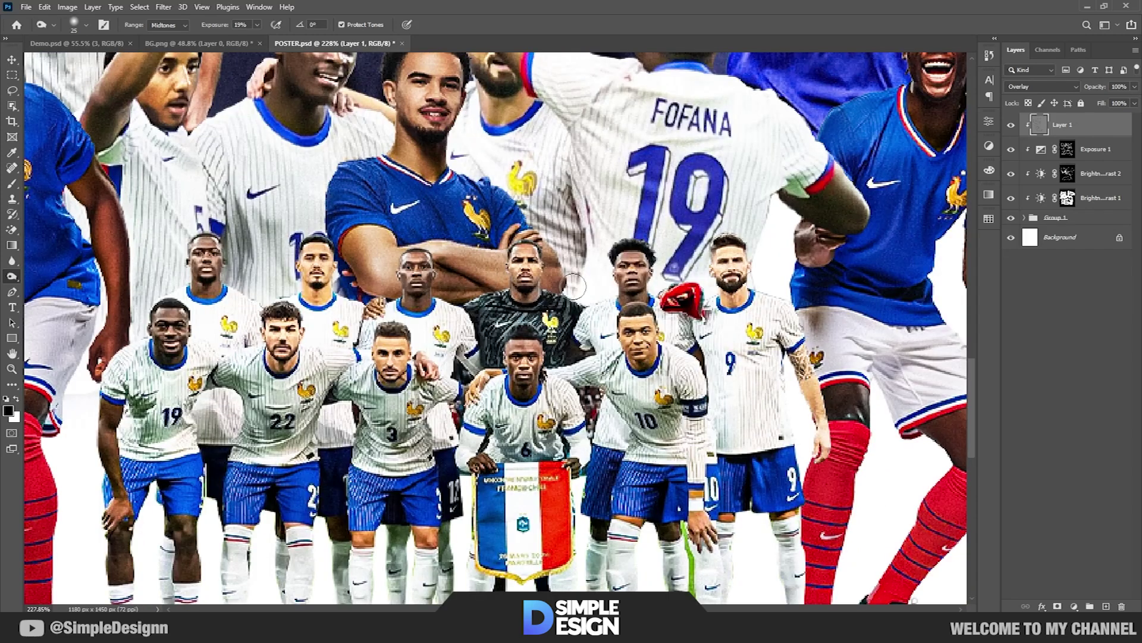
scroll(871, 532, "down", 2)
scroll(872, 533, "down", 2)
scroll(783, 373, "up", 3)
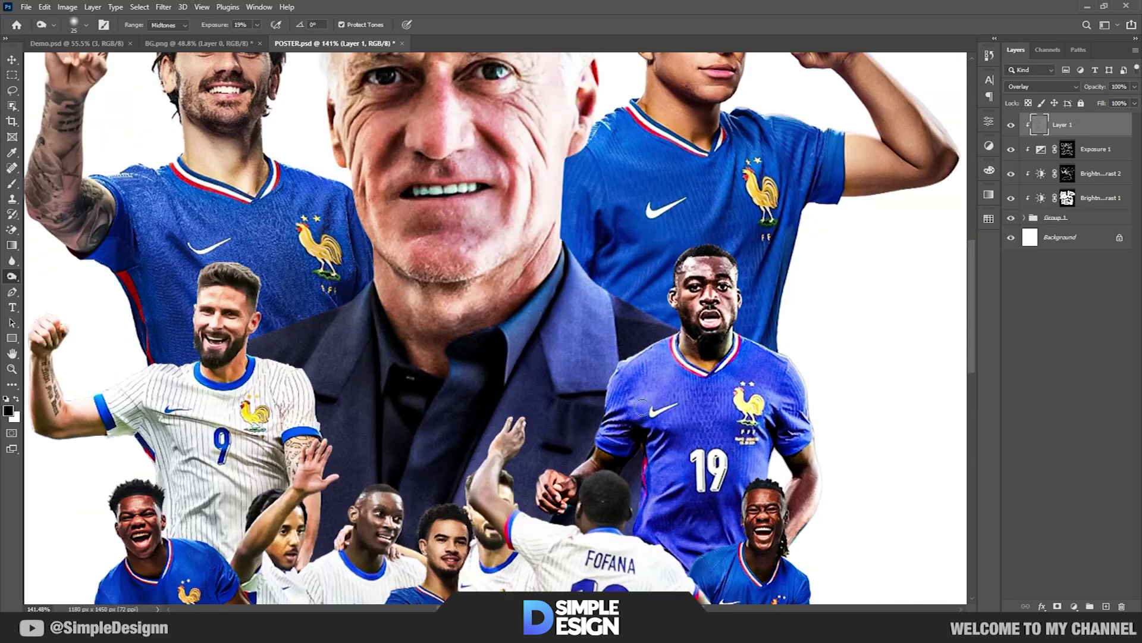
scroll(783, 373, "up", 3)
scroll(793, 350, "right", 2)
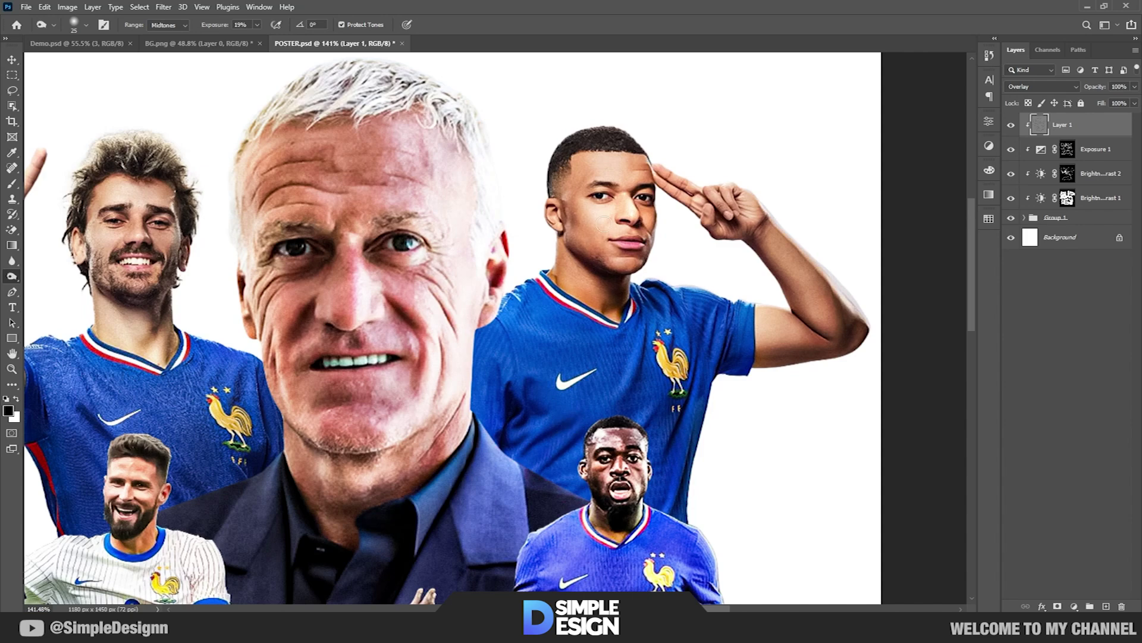
scroll(306, 477, "down", 3)
scroll(306, 477, "up", 3)
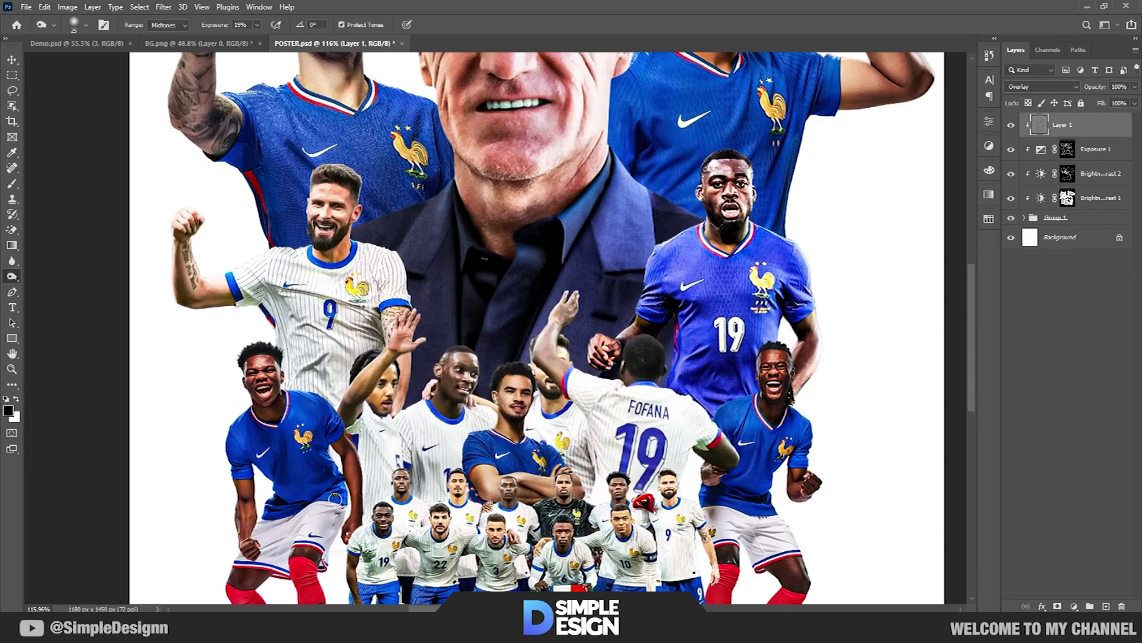
scroll(766, 415, "down", 3)
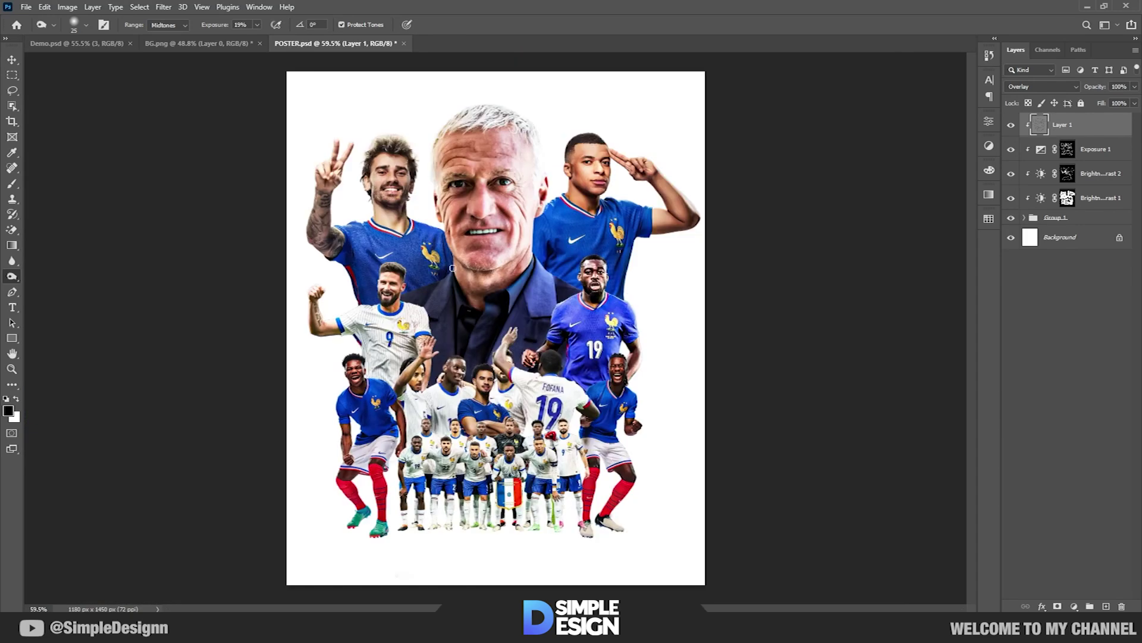
key("v")
scroll(336, 382, "up", 4)
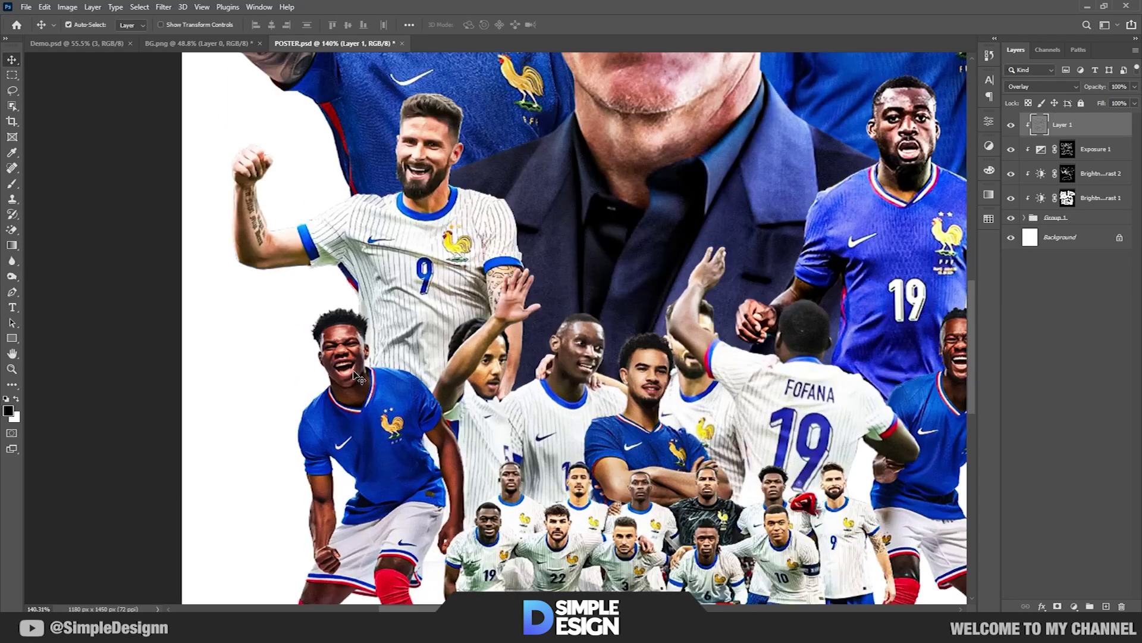
Add a Hue/Saturation layer clipped to layer 9, lowering the player's Reds saturation
left_click(336, 383)
left_click(1074, 606)
left_click(1071, 465)
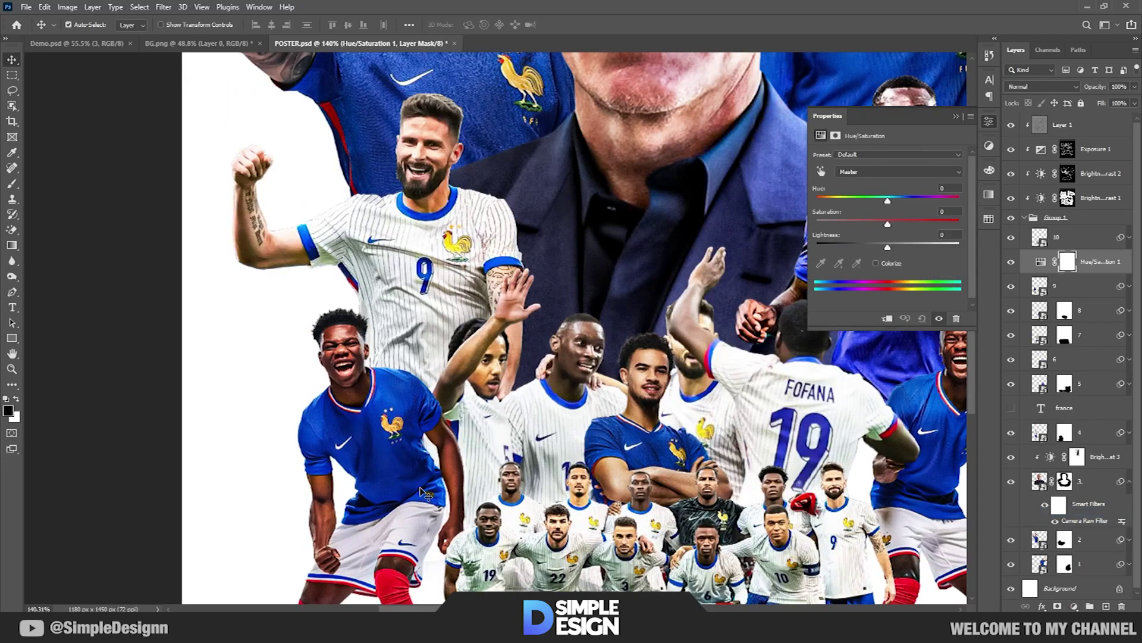
left_click(888, 319)
left_click(821, 172)
scroll(356, 327, "up", 3)
left_click(355, 327)
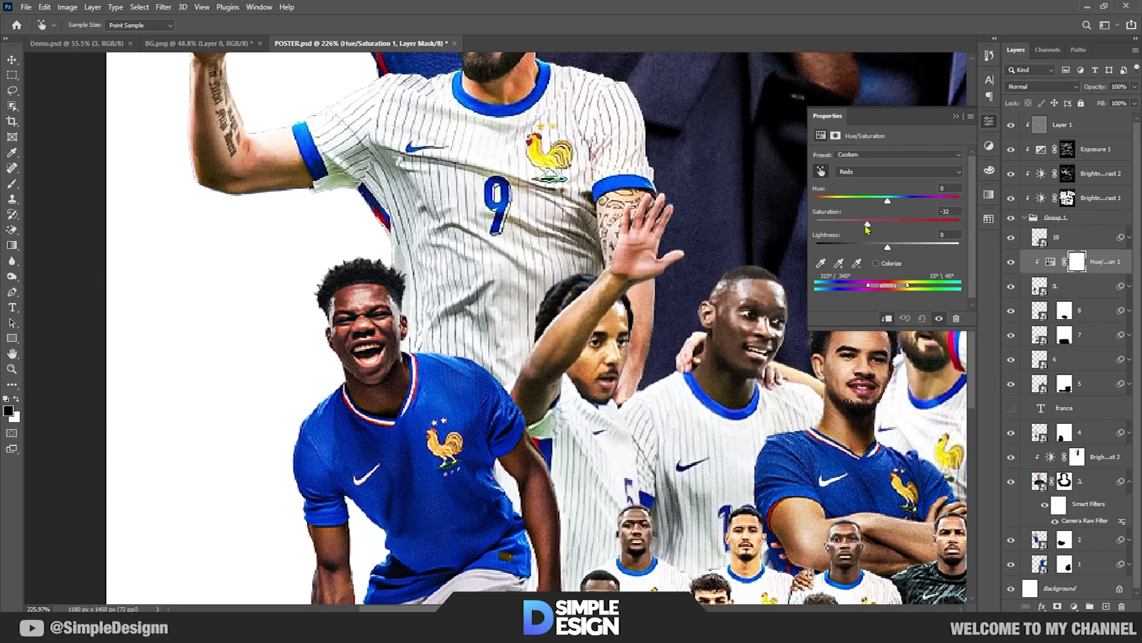
scroll(419, 450, "down", 5)
scroll(418, 450, "up", 2)
scroll(418, 450, "up", 2)
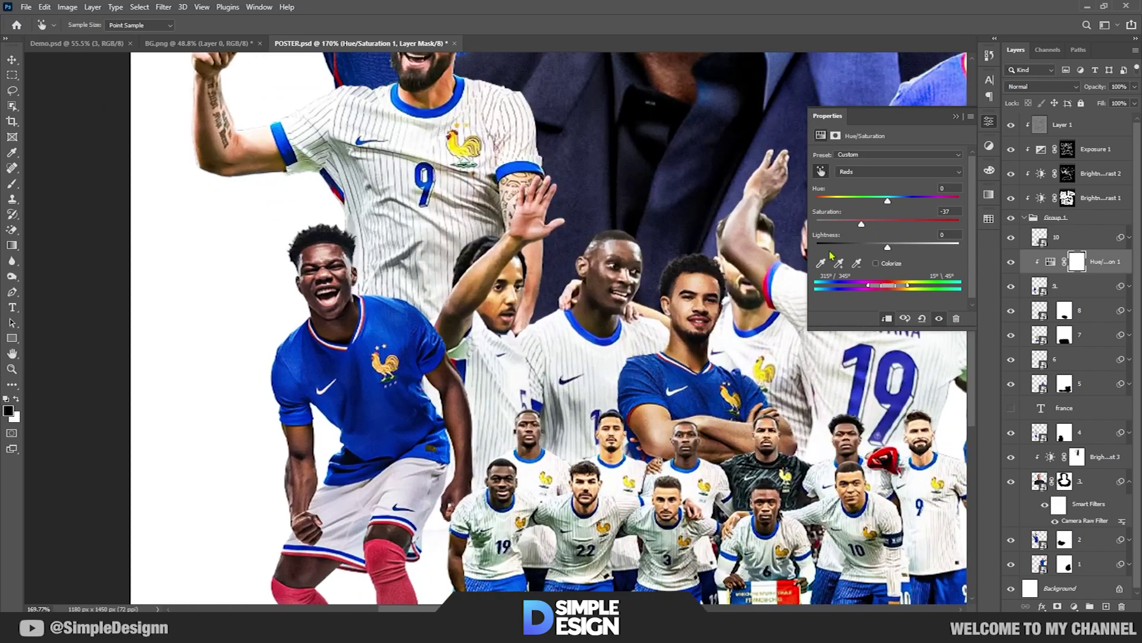
left_click(956, 118)
Add Hue/Saturation 2 above layer 6, cutting Reds saturation to −28
left_click_drag(773, 357, 244, 262)
left_click(1083, 359)
left_click(1074, 606)
left_click(1080, 490)
left_click(822, 172)
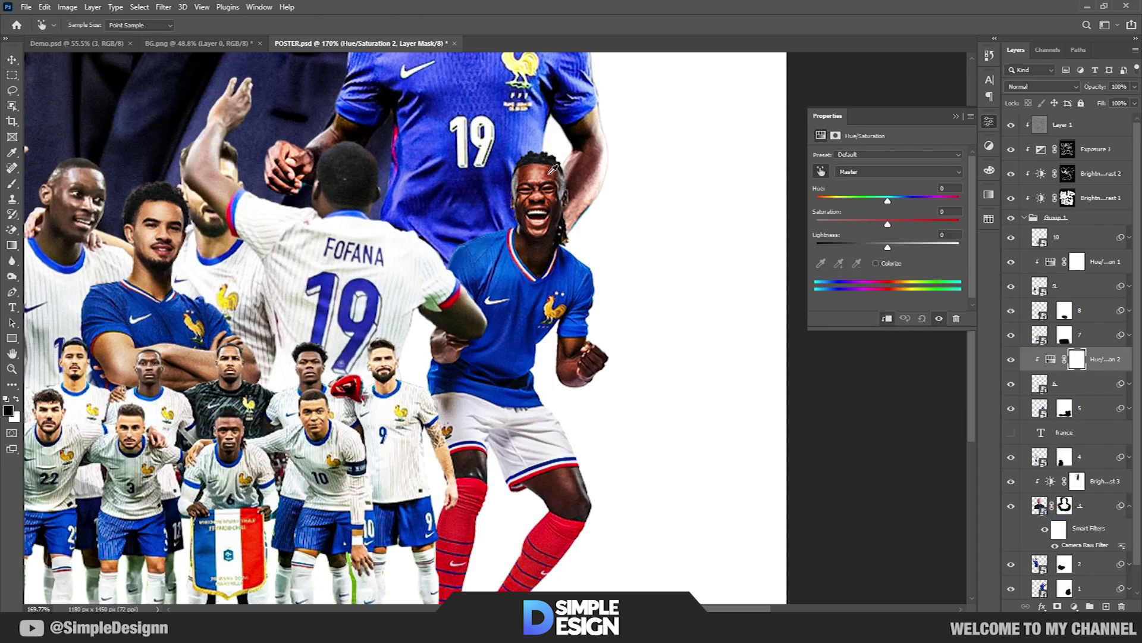
left_click(867, 220)
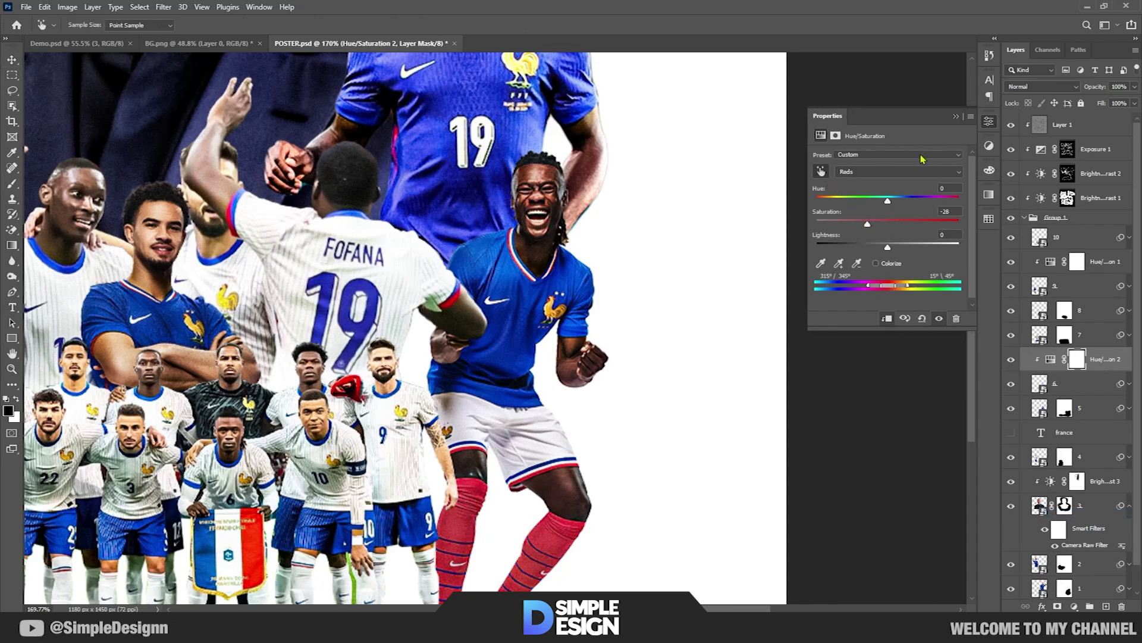
left_click(956, 116)
Paint black on the adjustment masks over the socks so they stay bright red
key("b")
scroll(739, 489, "down", 5)
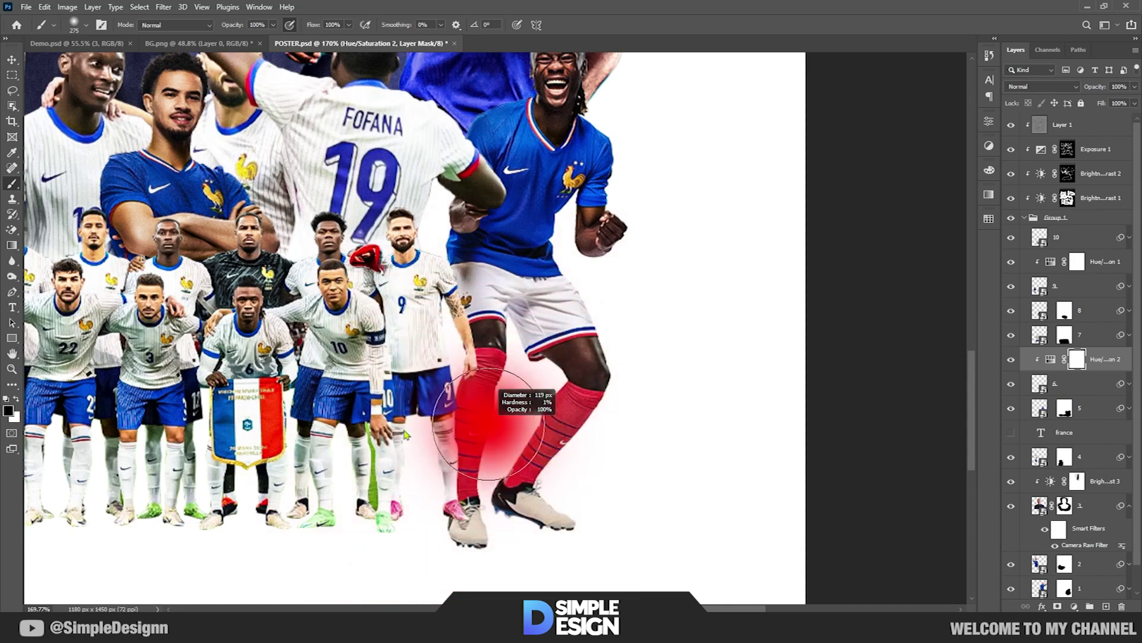
left_click_drag(476, 393, 470, 452)
left_click_drag(583, 405, 535, 464)
mouse_move(315, 219)
left_mouse_down()
mouse_move(422, 338)
mouse_move(801, 261)
left_mouse_up()
left_click(1077, 261)
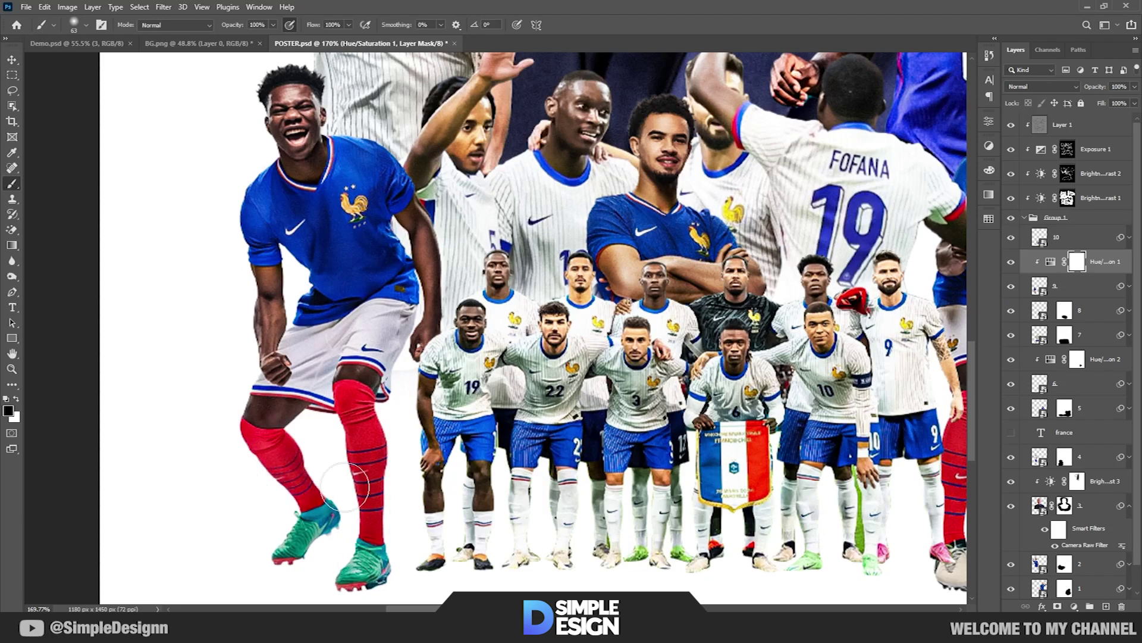
scroll(345, 479, "down", 3)
scroll(416, 298, "down", 3)
key("v")
scroll(417, 297, "up", 1)
scroll(417, 298, "up", 4)
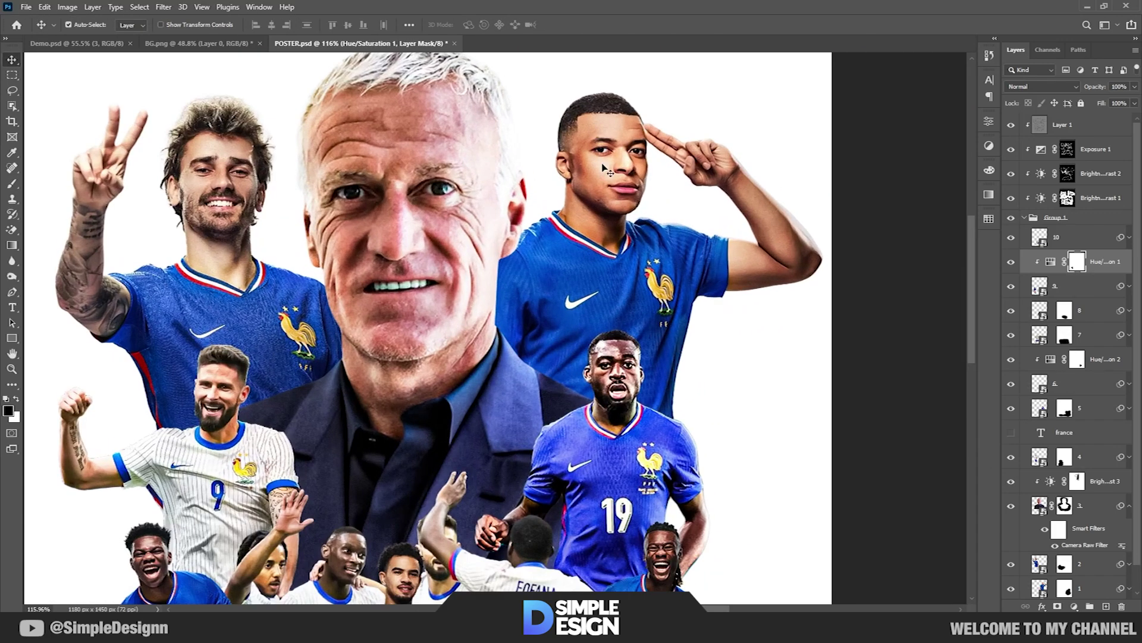
Add Hue/Saturation 3 clipped to player layer 1, setting Reds saturation to −31
left_click(1083, 587)
left_click(1074, 607)
left_click(1068, 491)
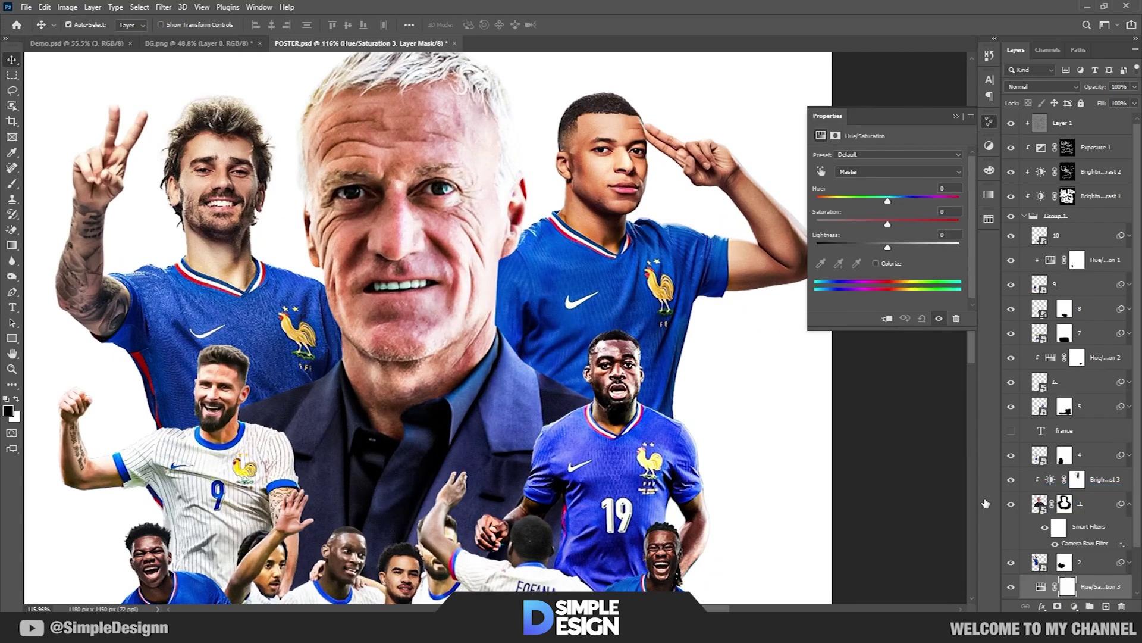
left_click(886, 319)
left_click(822, 171)
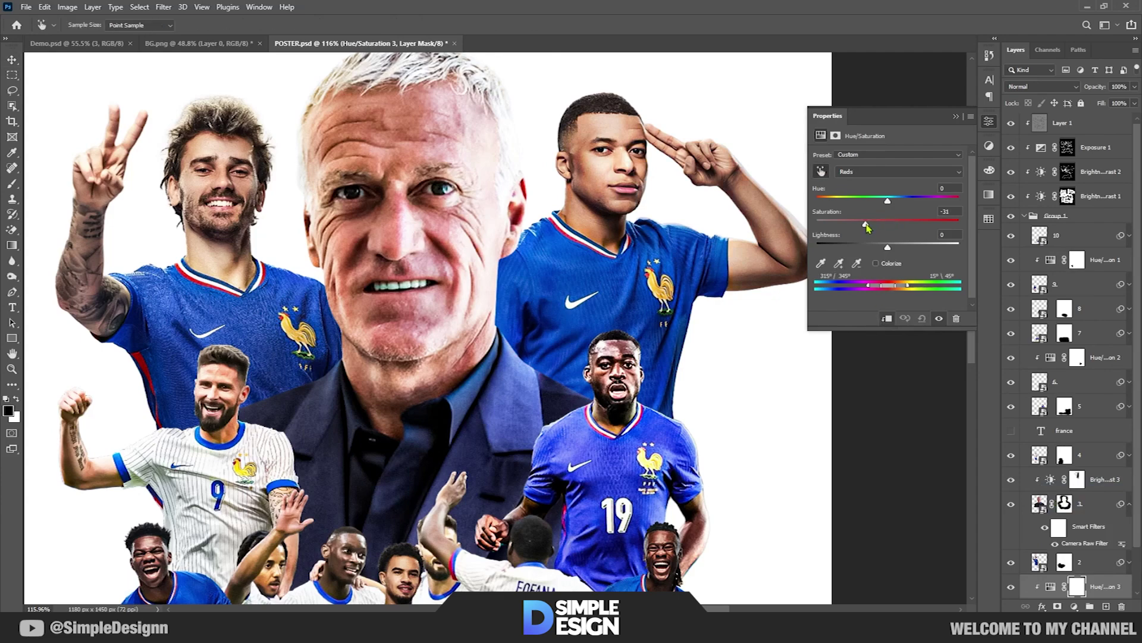
left_click(956, 116)
scroll(605, 379, "down", 3)
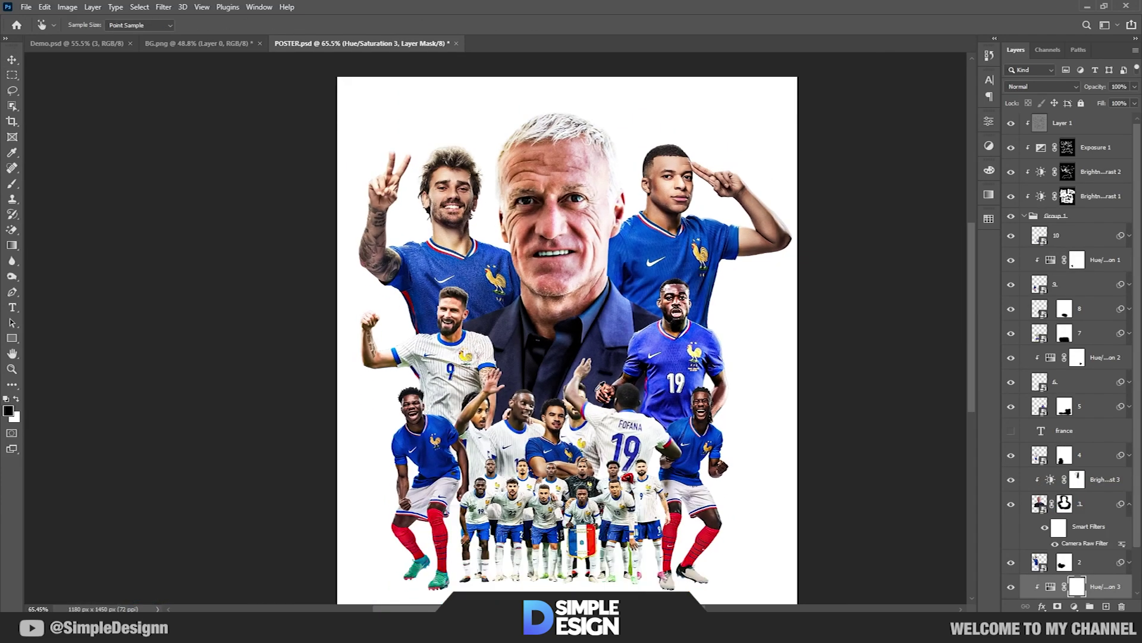
scroll(605, 379, "up", 1)
scroll(547, 413, "up", 2)
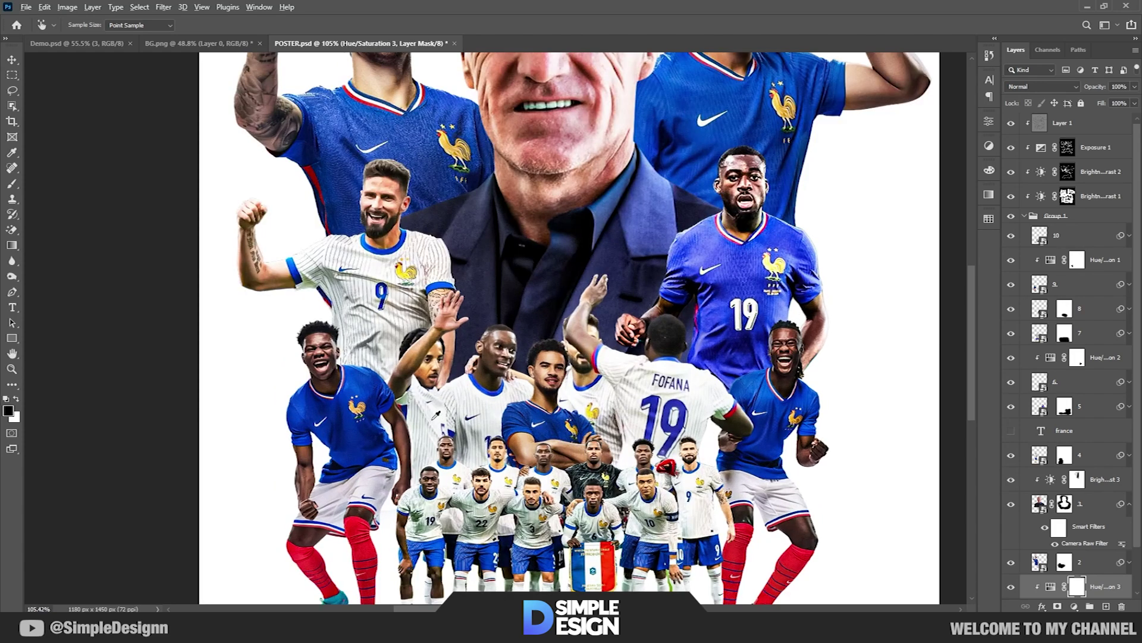
scroll(435, 416, "up", 3)
Add Hue/Saturation 4 clipped to another player layer, also with Reds saturation −31
key("v")
left_click(1071, 333)
left_click(1074, 606)
left_click(1065, 494)
left_click(888, 319)
left_click(821, 171)
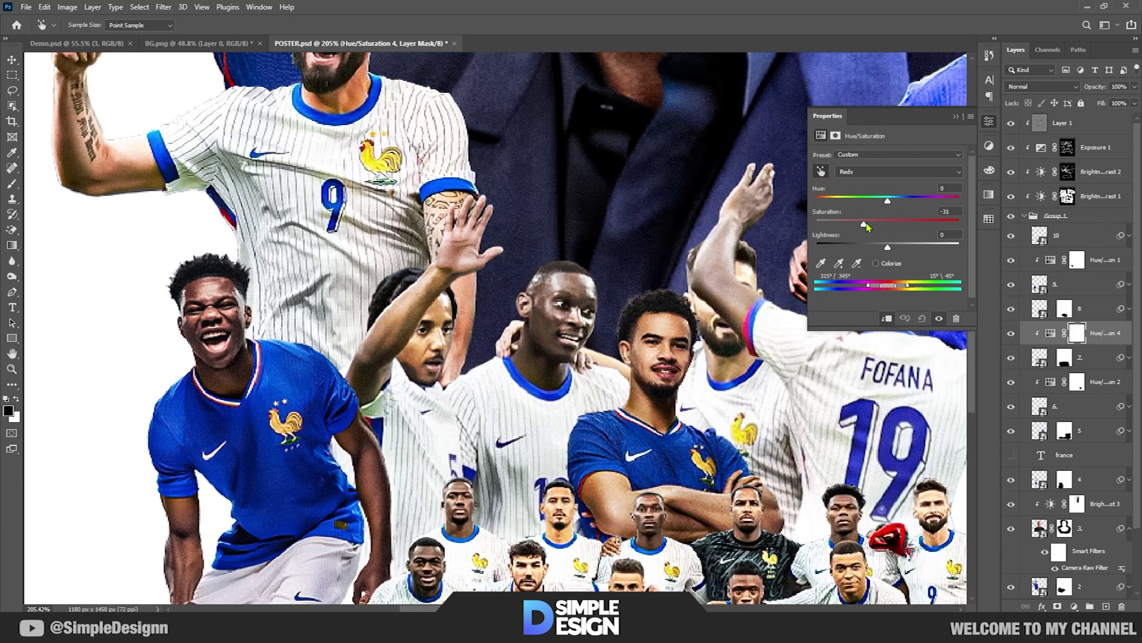
left_click(988, 121)
scroll(495, 328, "down", 3)
scroll(496, 327, "down", 2)
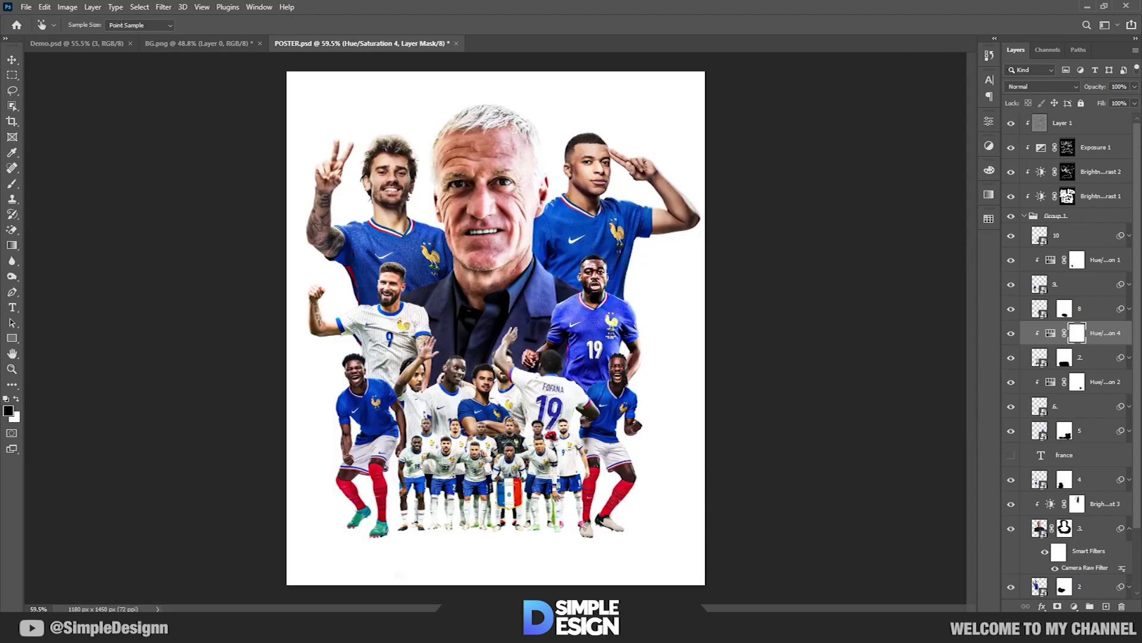
Narrow the team photo layer 10 slightly from its right side with Free Transform
left_click(1024, 217)
key("v")
scroll(423, 526, "up", 3)
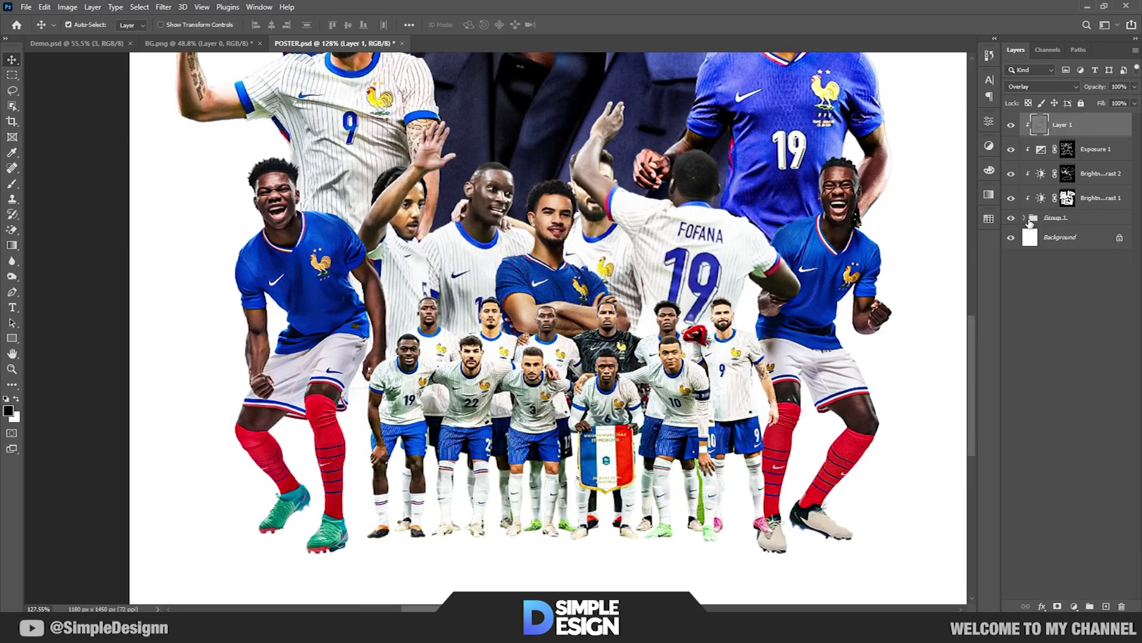
left_click(1023, 217)
left_click(1041, 237)
key("ctrl+t")
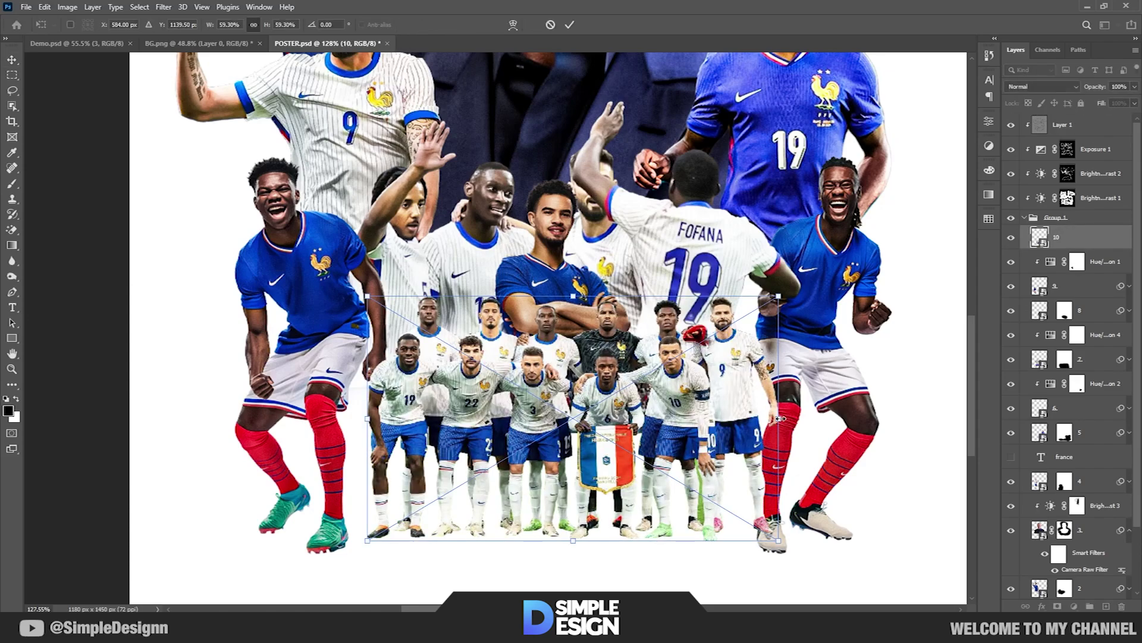
left_click_drag(780, 420, 762, 418)
key("Return")
Collapse Group 1 and add a new empty Layer 2 at the top
scroll(552, 352, "up", 1)
scroll(552, 353, "up", 1)
scroll(552, 352, "up", 1)
scroll(551, 352, "down", 2)
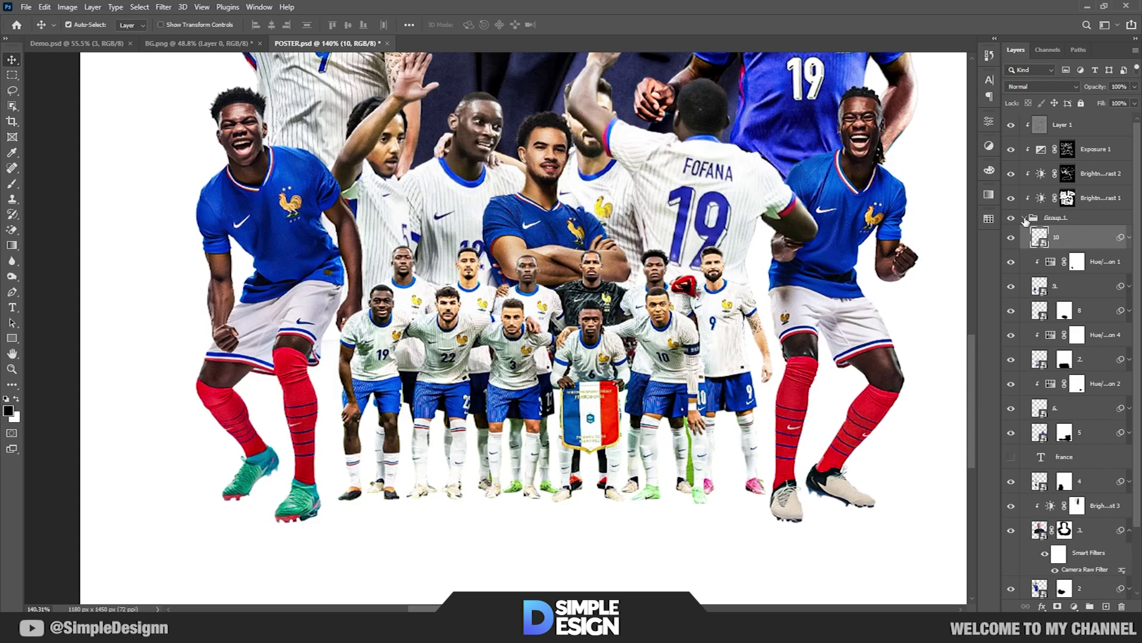
left_click(1025, 218)
left_click(1108, 607)
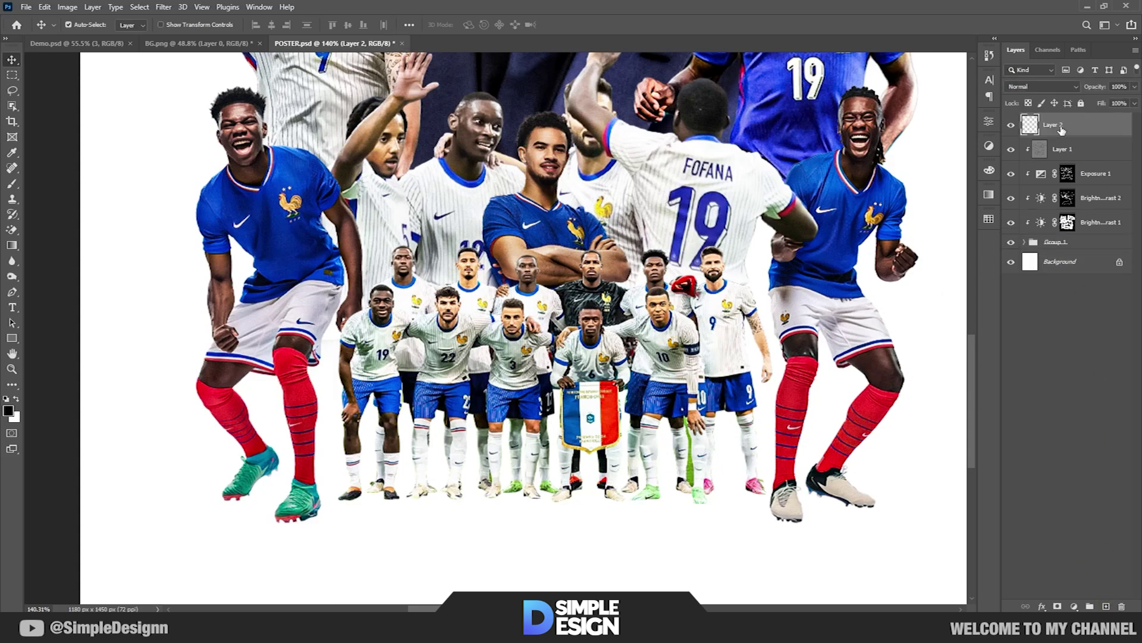
Name the new layer 'shadow' and move it below Group 1
type("shadow")
key("Return")
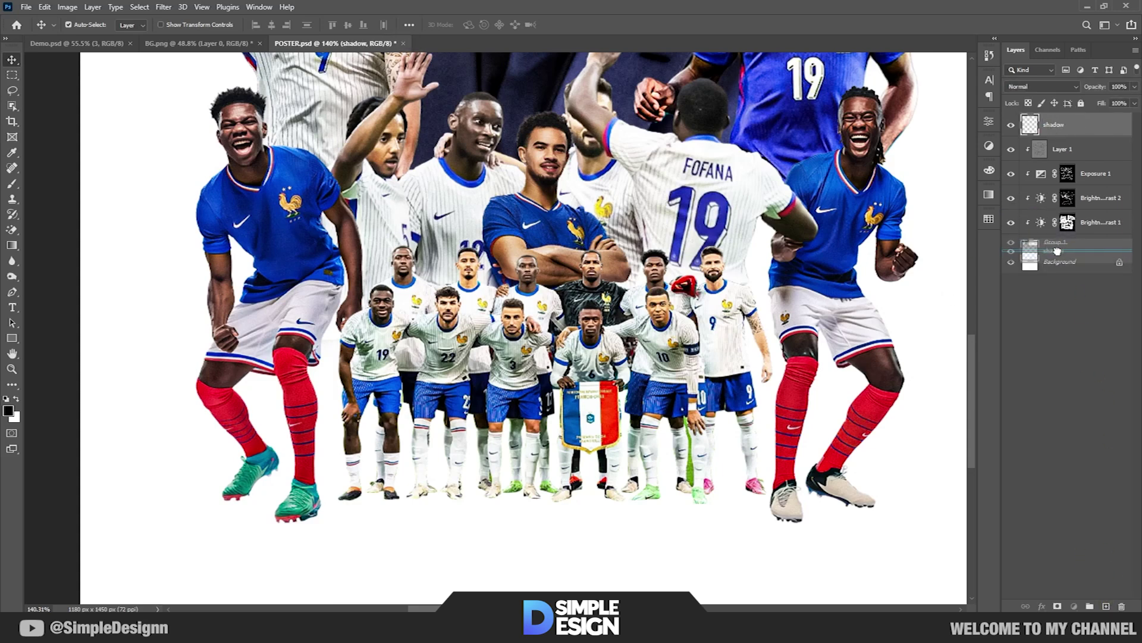
left_click_drag(1060, 124, 1059, 253)
With a soft round brush, paint shadows under the left, right and black boots
key("b")
scroll(246, 473, "up", 5)
right_click(246, 473)
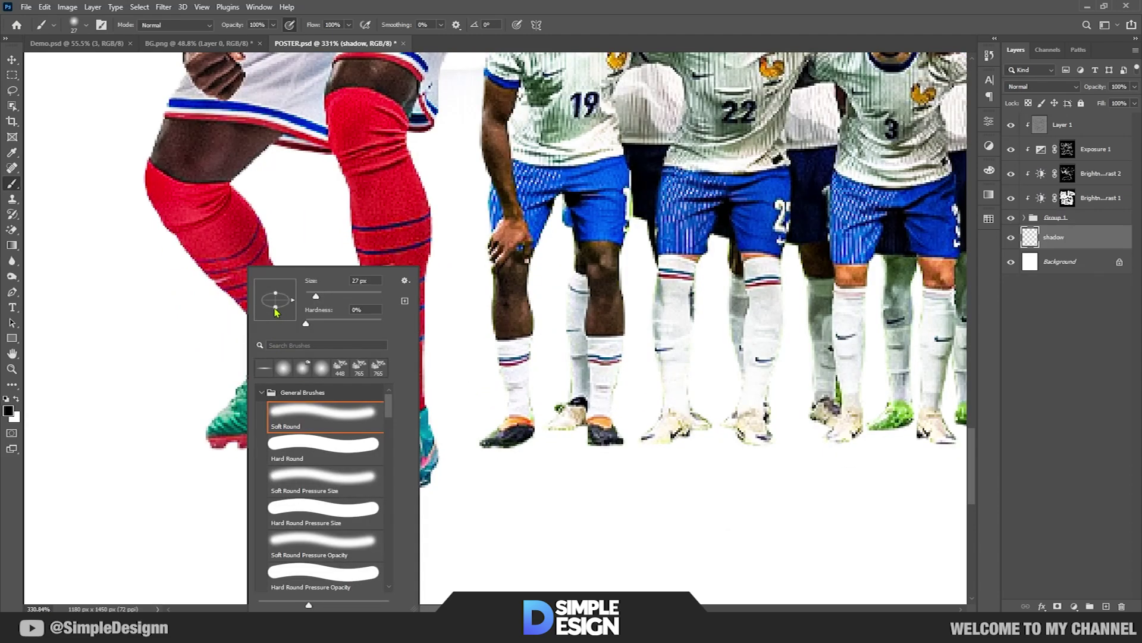
scroll(174, 438, "up", 2)
left_click_drag(178, 442, 292, 441)
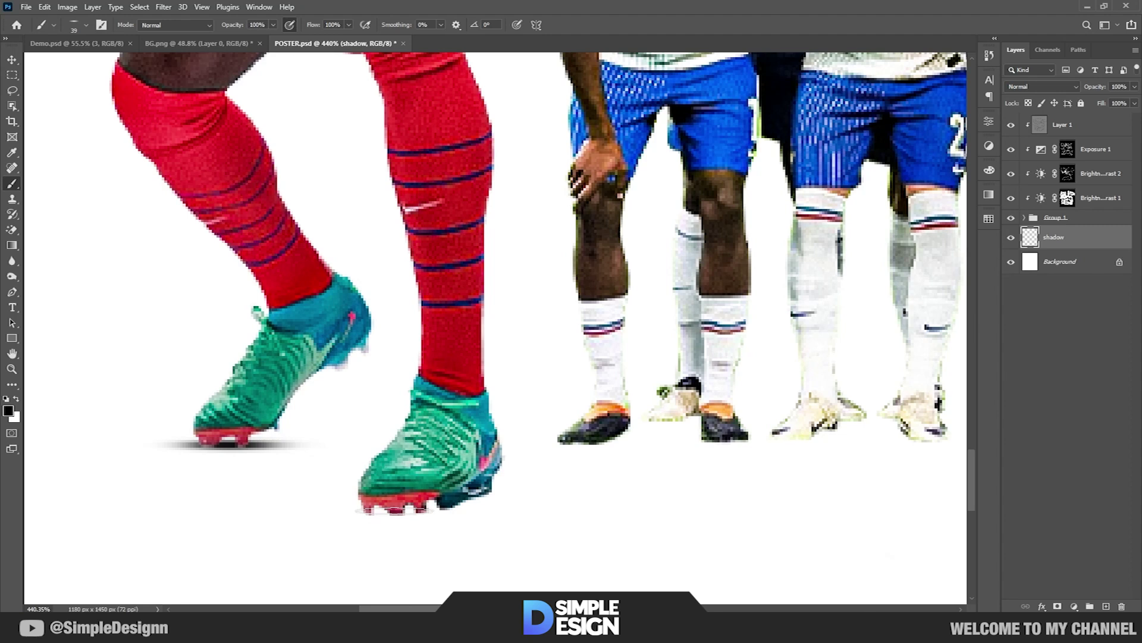
left_click_drag(391, 508, 440, 509)
left_click_drag(627, 429, 659, 429)
Paint a smaller shadow under the pink boot, then add another empty layer
scroll(669, 431, "right", 4)
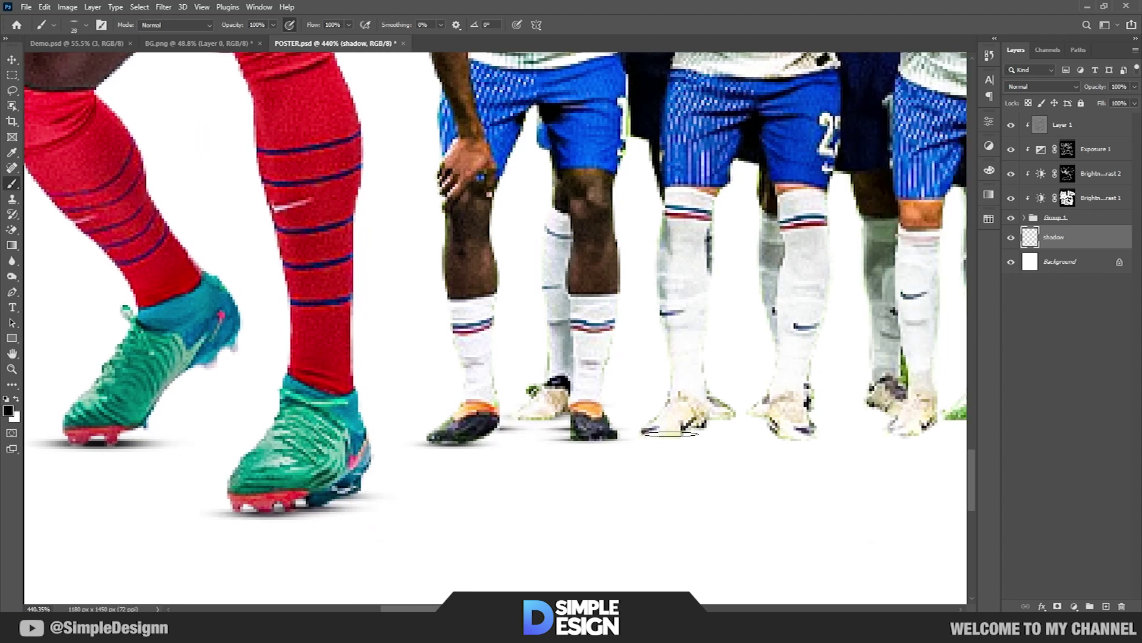
left_click_drag(768, 430, 667, 456)
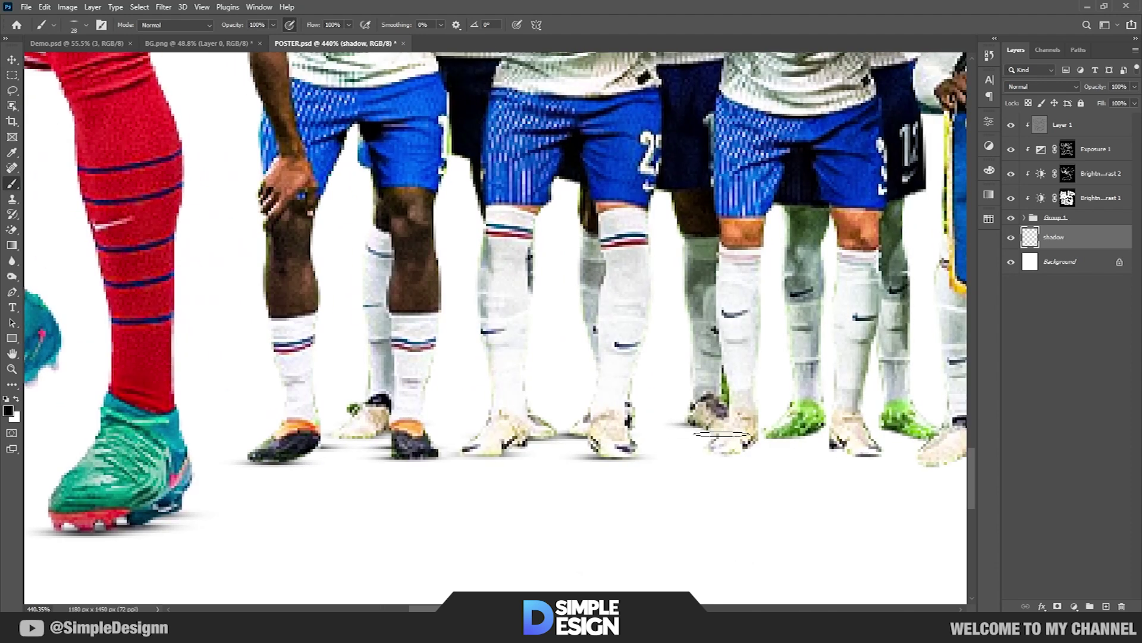
scroll(797, 429, "right", 6)
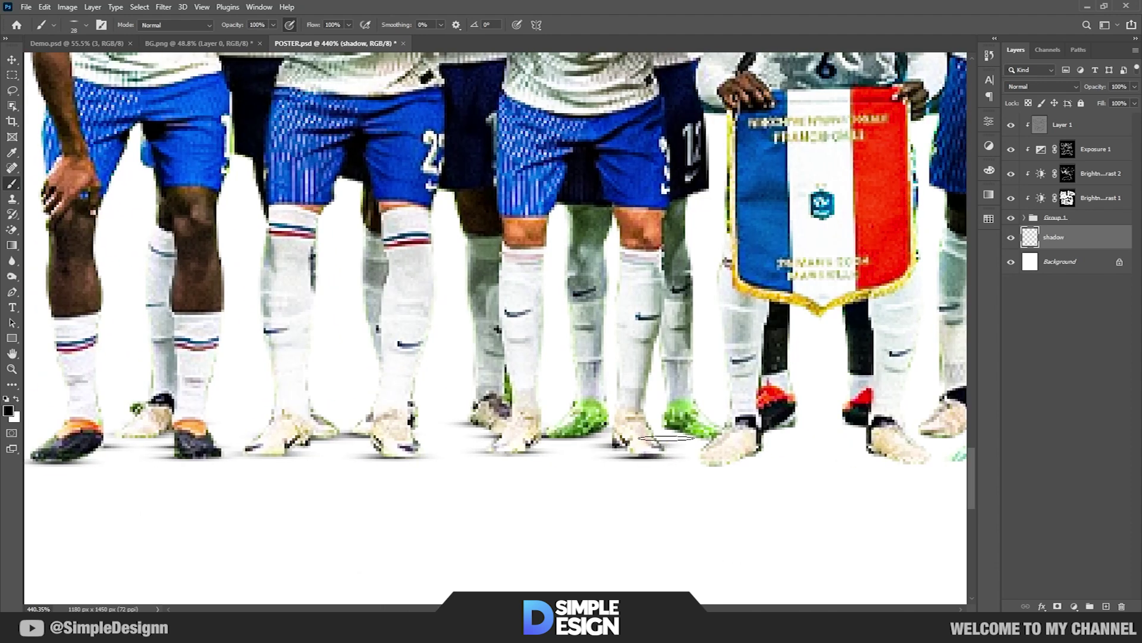
scroll(734, 453, "right", 4)
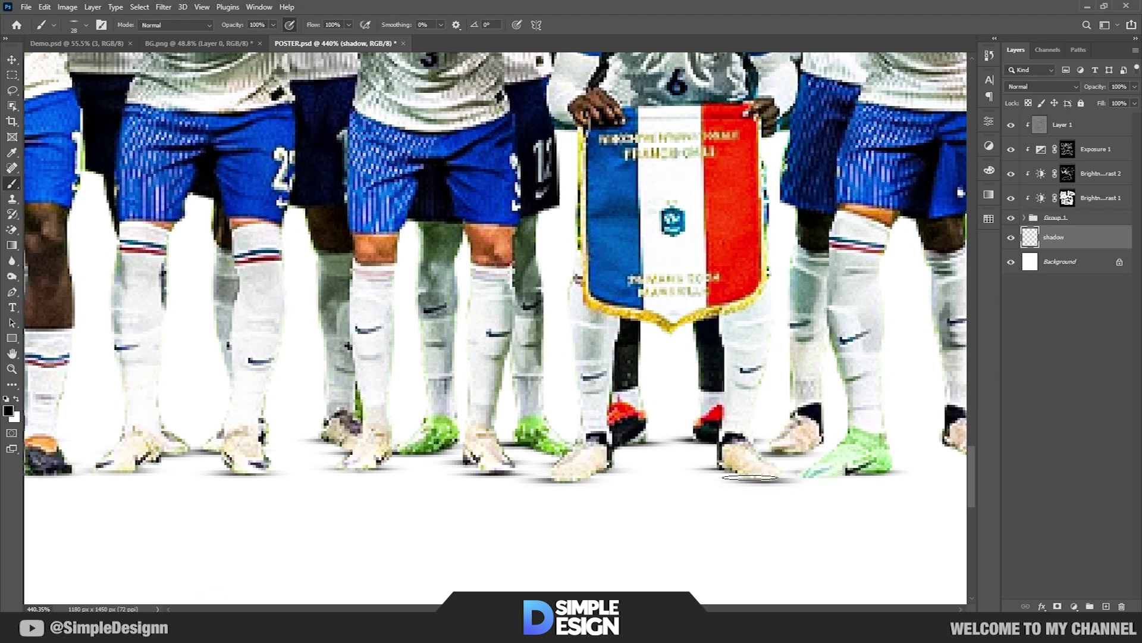
scroll(833, 476, "right", 5)
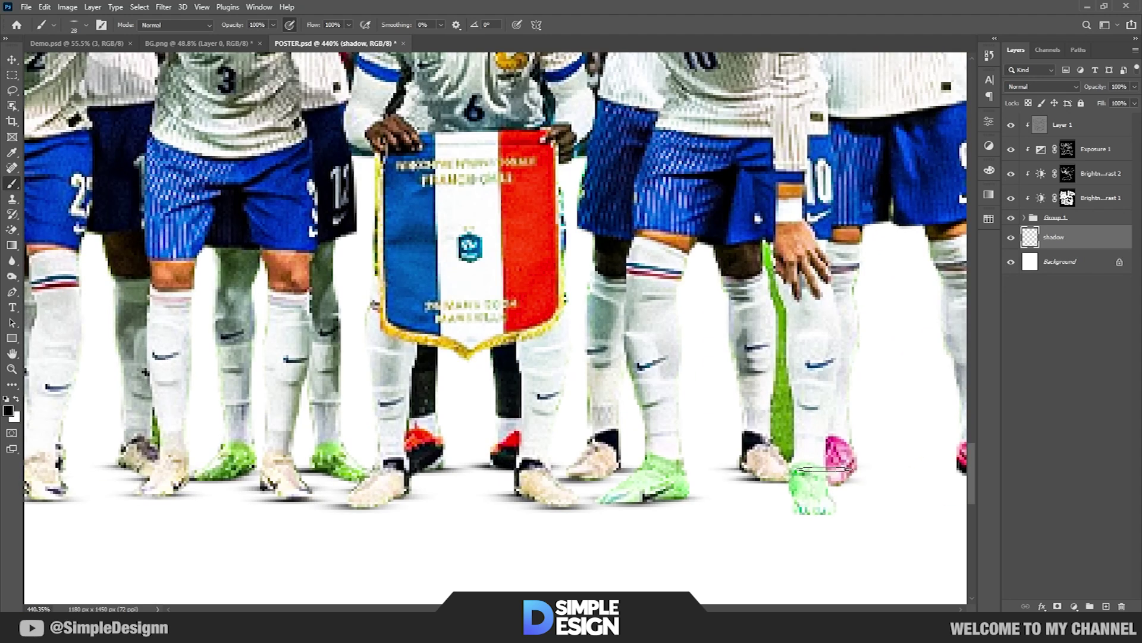
key("bracketleft")
scroll(507, 513, "down", 3)
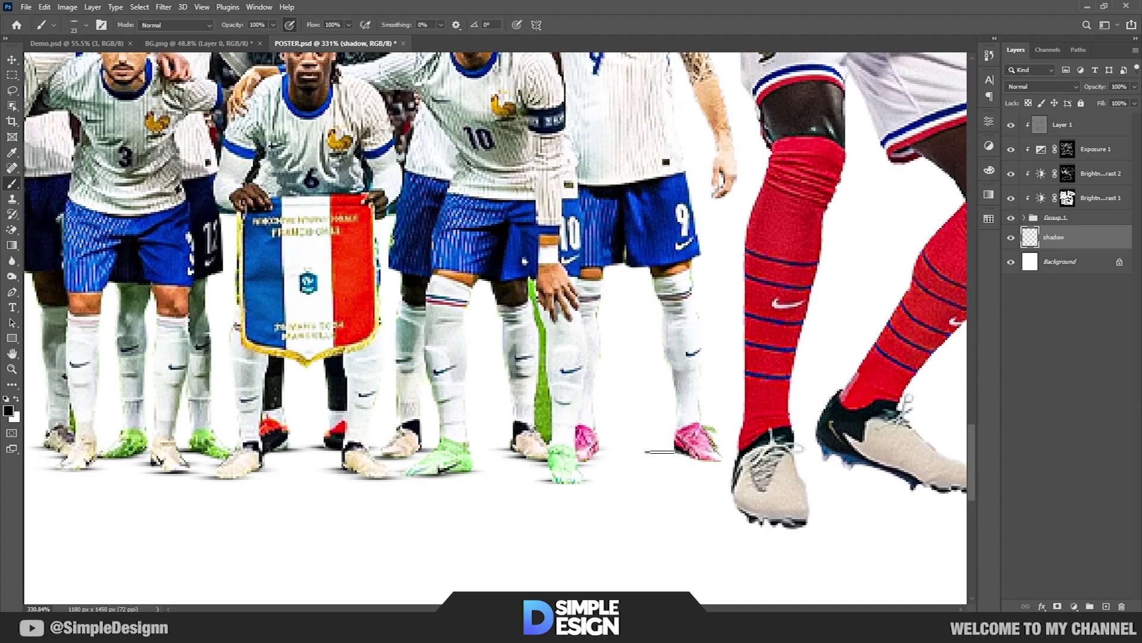
left_click_drag(657, 459, 723, 460)
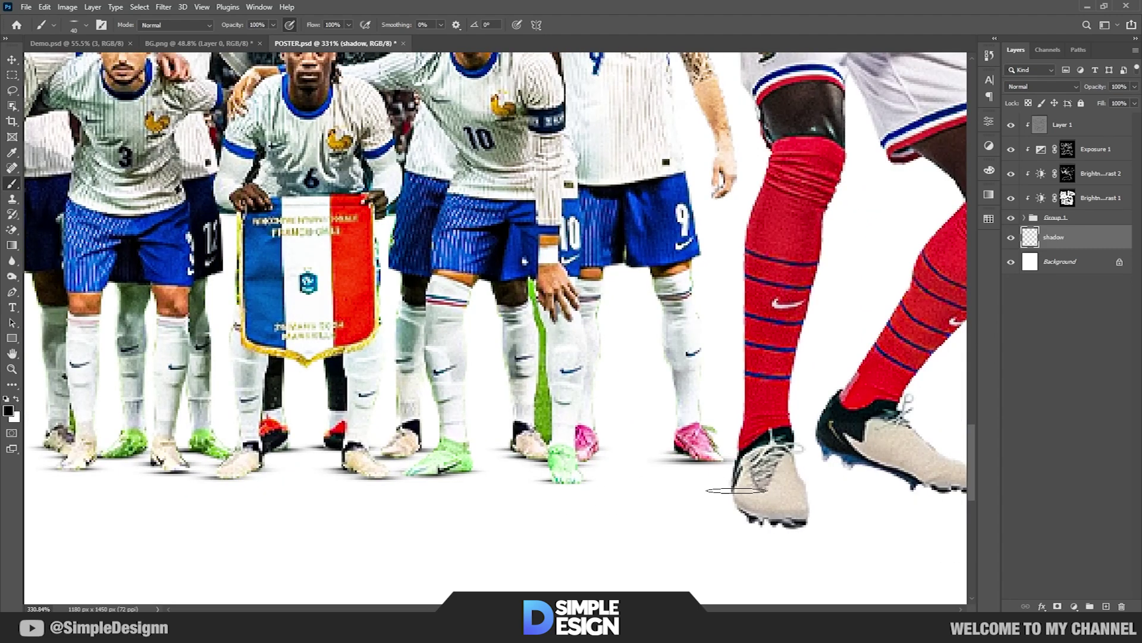
scroll(758, 496, "down", 5)
scroll(613, 398, "up", 4)
left_click_drag(464, 399, 613, 398)
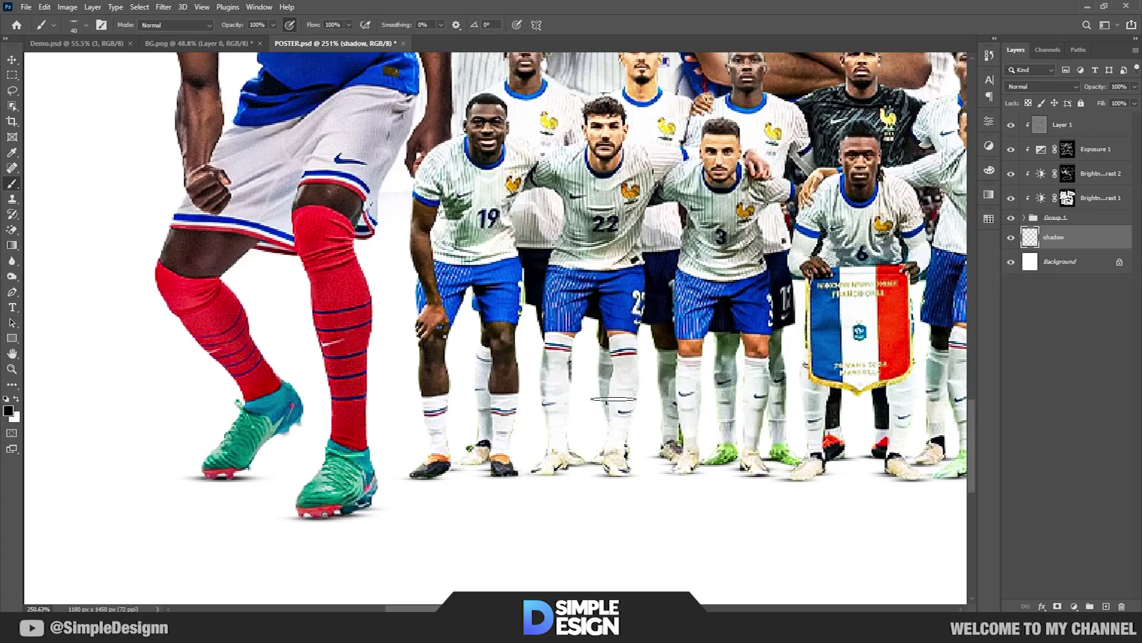
left_click(1106, 606)
type("shadow 2")
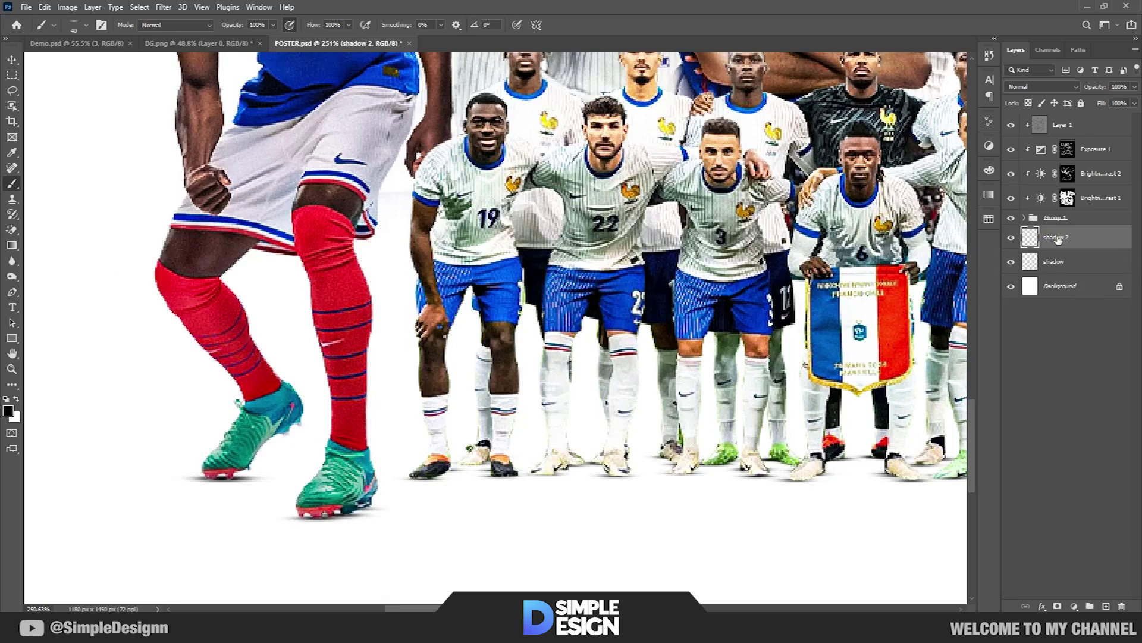
With an enlarged soft brush, paint a soft shadow under the players' feet on shadow 2
left_click_drag(454, 491, 479, 470)
mouse_move(375, 470)
left_mouse_down()
mouse_move(845, 470)
mouse_move(527, 458)
left_mouse_up()
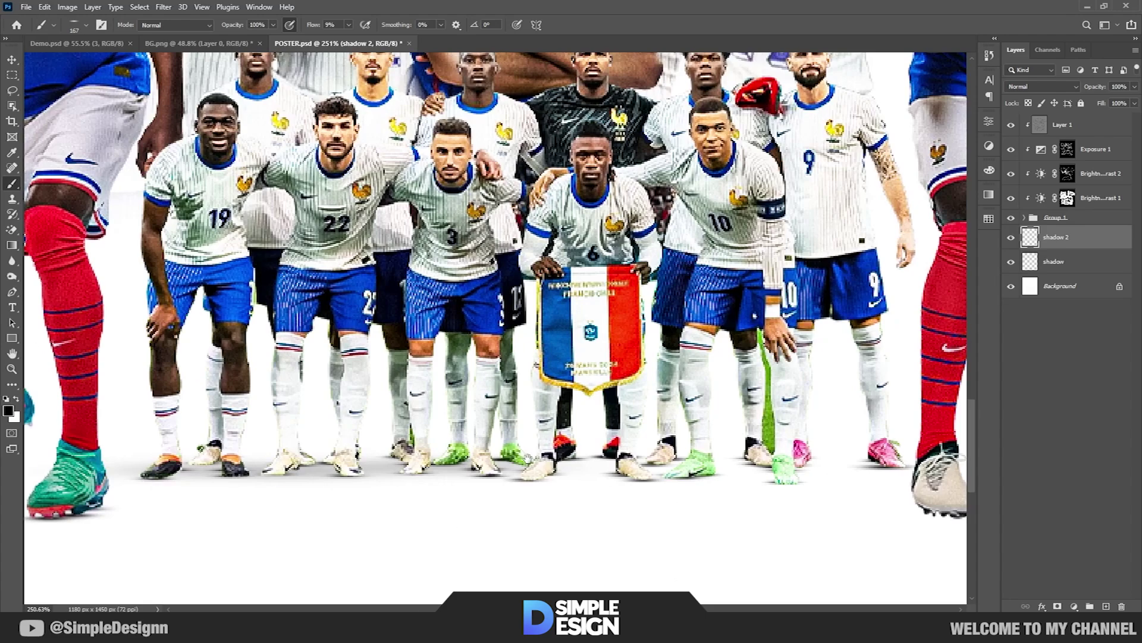
scroll(637, 467, "down", 3)
scroll(308, 495, "up", 2)
left_click_drag(309, 495, 387, 525)
scroll(379, 496, "down", 3)
scroll(720, 484, "up", 3)
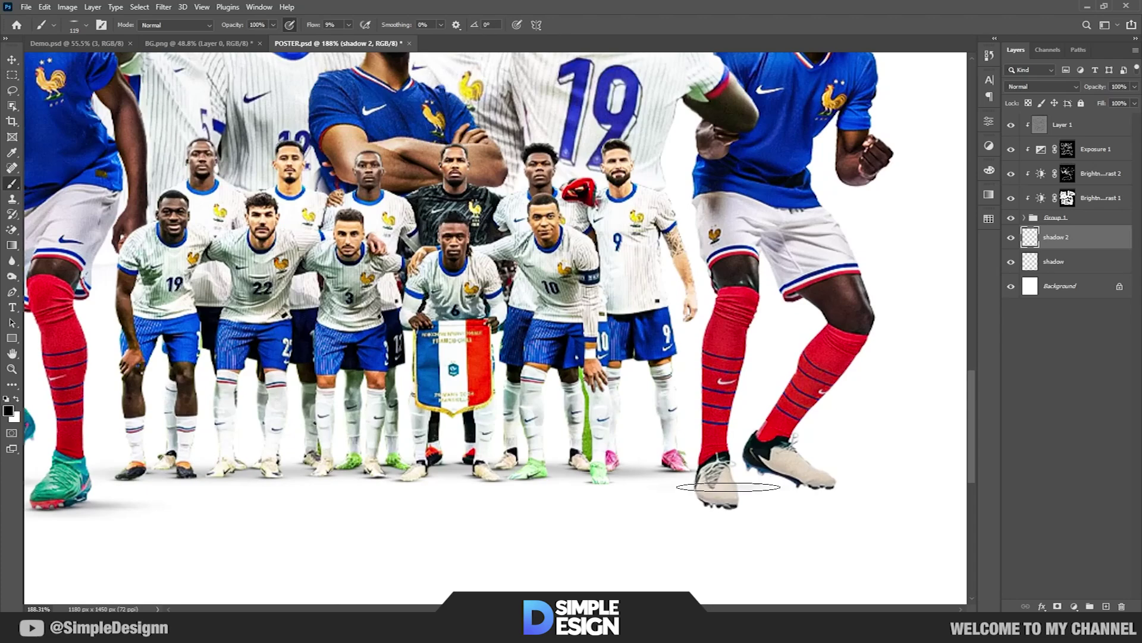
scroll(719, 484, "up", 1)
scroll(759, 503, "up", 1)
On the shadow layer, darken the shadow under the right boot with a smaller brush
key("alt+bracketleft")
scroll(714, 506, "up", 1)
left_click_drag(701, 522, 676, 522)
left_click_drag(952, 470, 763, 468)
scroll(756, 442, "down", 1)
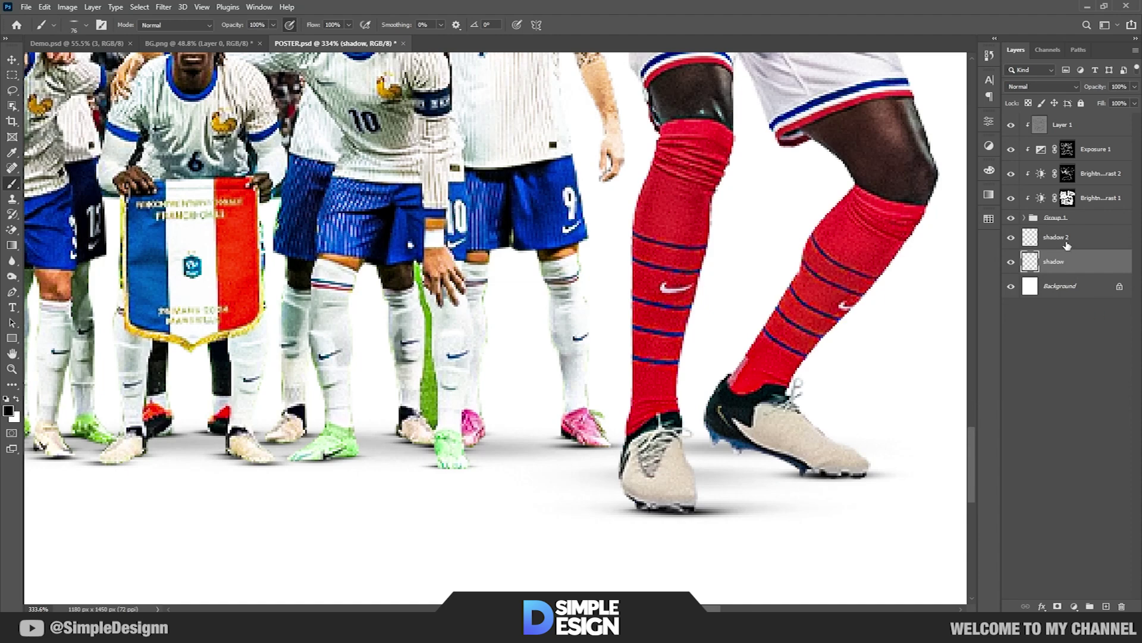
Back on shadow 2, paint a broad shadow under the right boot, then expand Group 1
left_click(1065, 237)
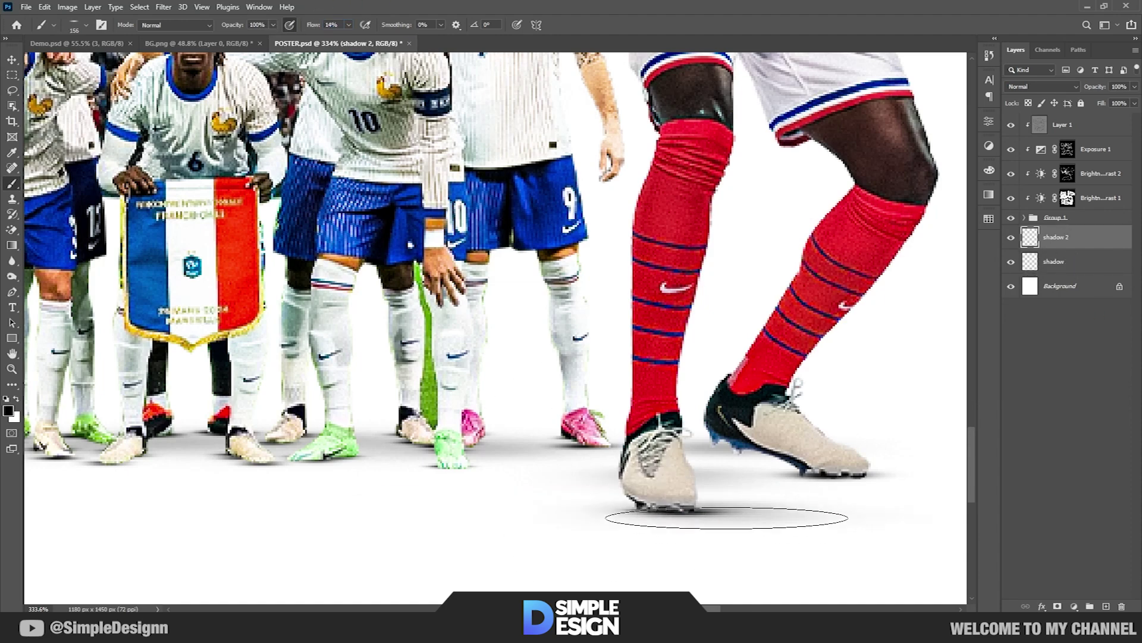
left_click_drag(841, 477, 548, 484)
scroll(616, 543, "down", 3)
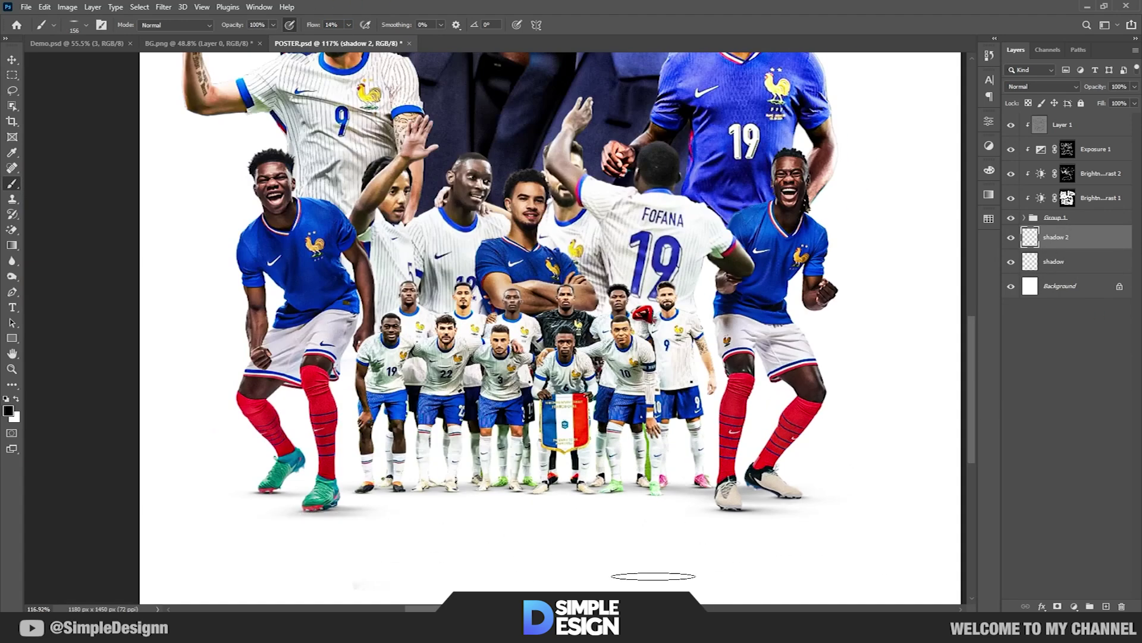
scroll(644, 393, "down", 1)
left_click_drag(485, 494, 589, 494)
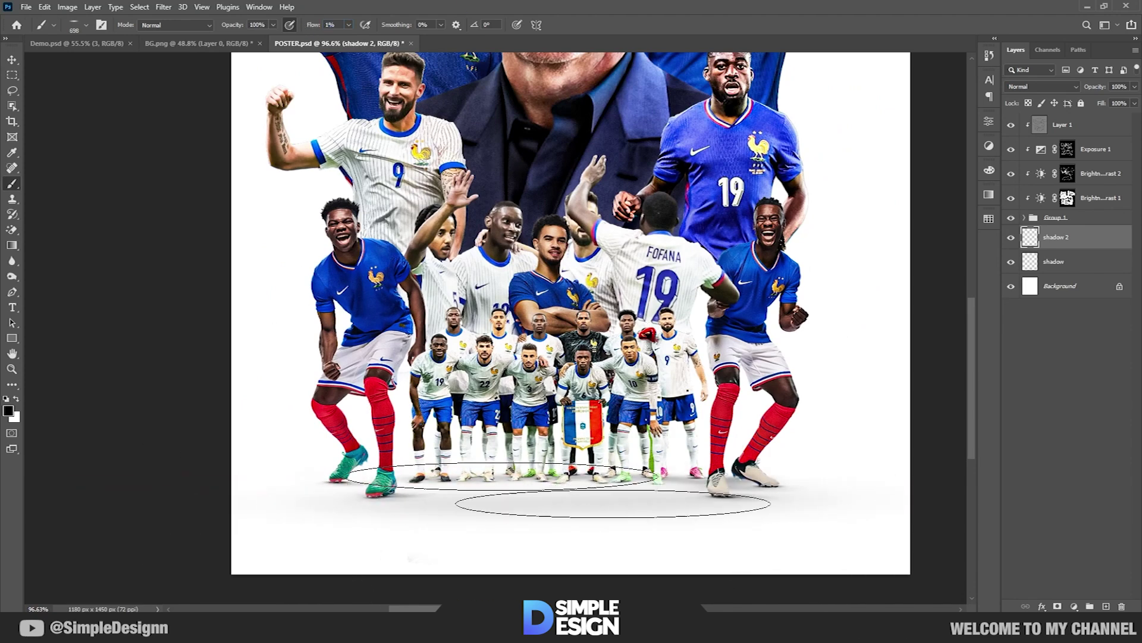
scroll(610, 536, "down", 1)
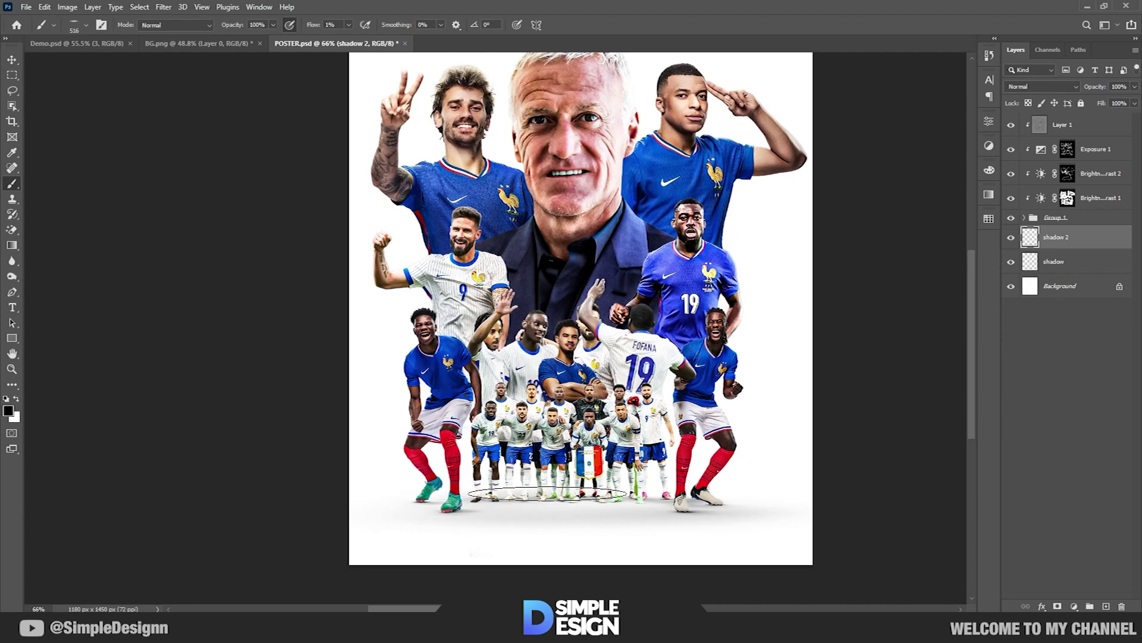
scroll(662, 551, "up", 1)
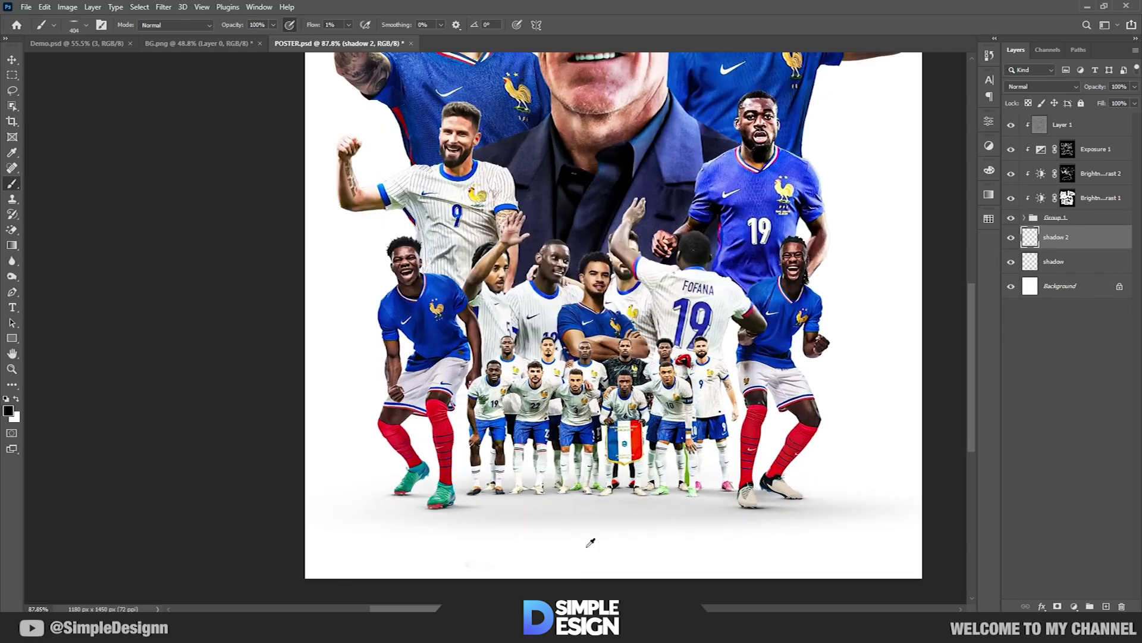
scroll(591, 540, "up", 2)
scroll(632, 504, "down", 1)
scroll(632, 504, "down", 2)
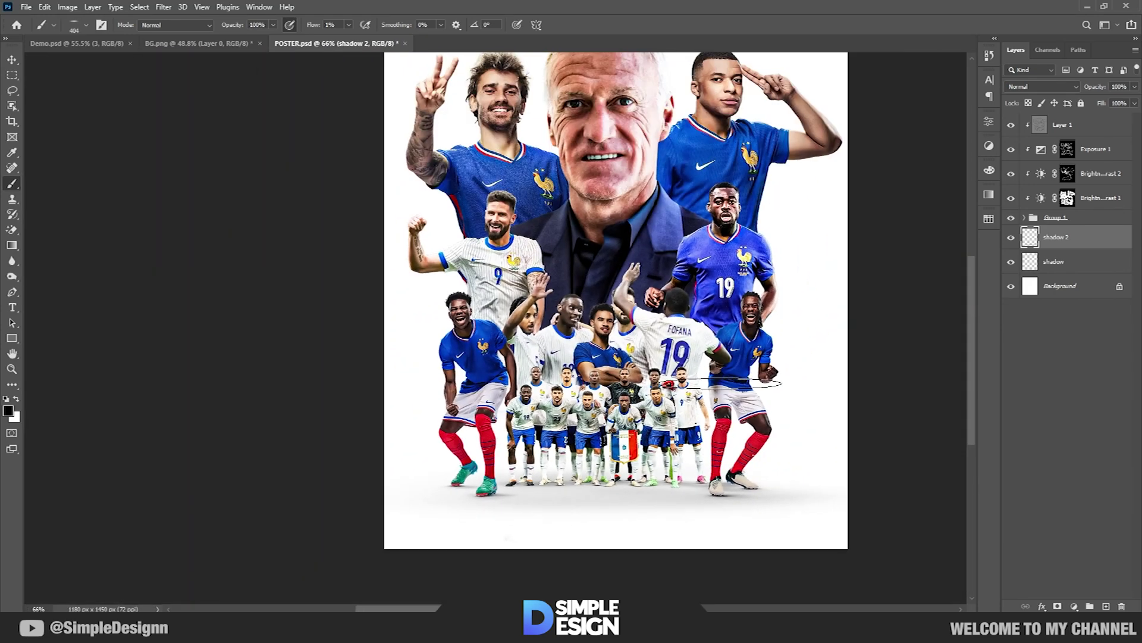
key("v")
left_click(1024, 217)
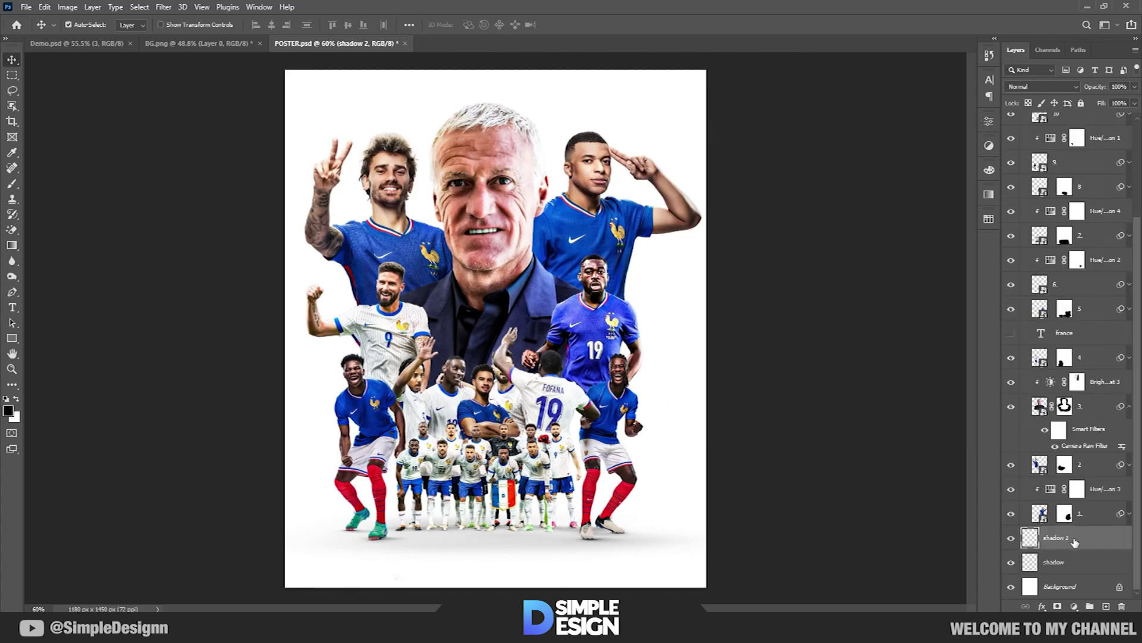
Add a Selective Color adjustment layer above Layer 1
left_click(1024, 218)
left_click(1071, 125)
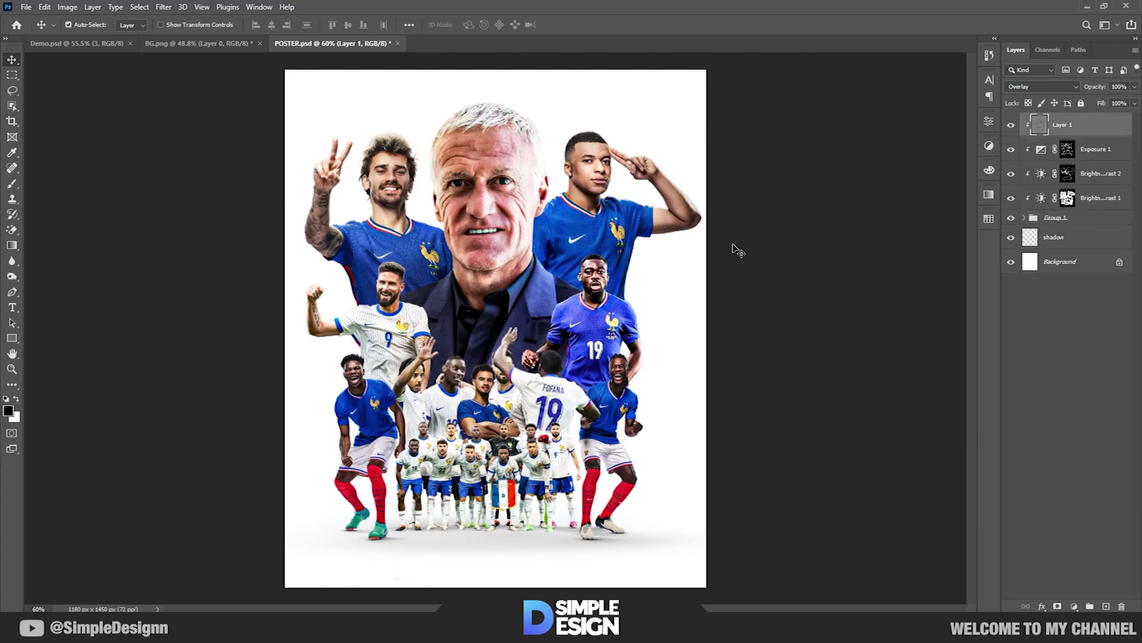
scroll(738, 250, "up", 1)
left_click(1074, 607)
left_click(1078, 598)
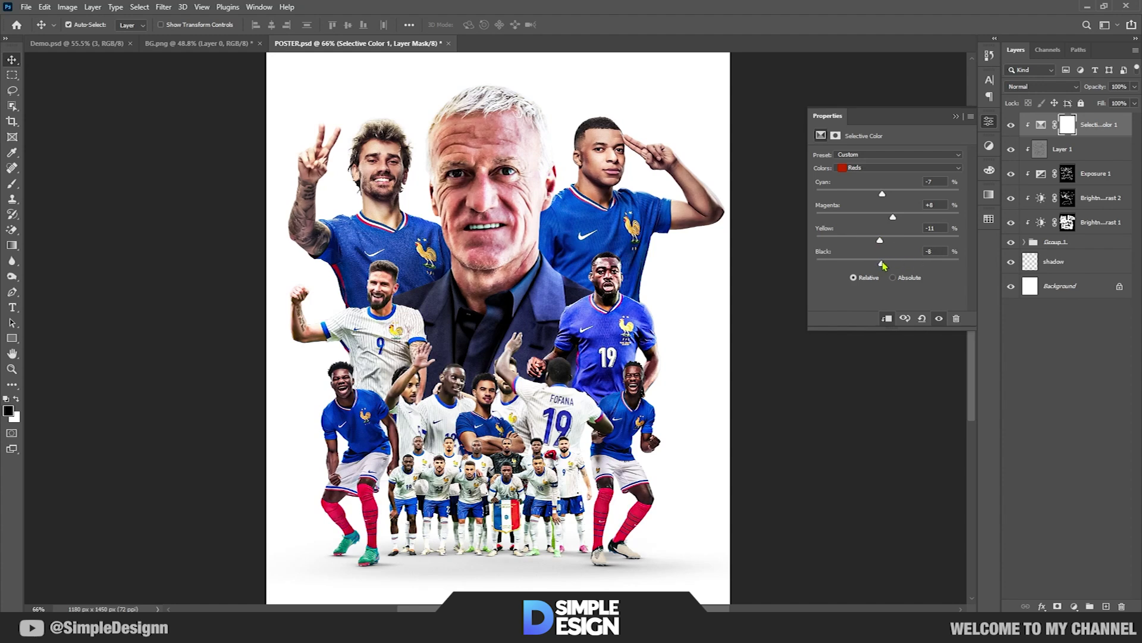
Shift Blues toward magenta with less black, and pull cyan from Yellows while adding black
left_click(884, 168)
left_click(890, 196)
left_click_drag(888, 215, 897, 218)
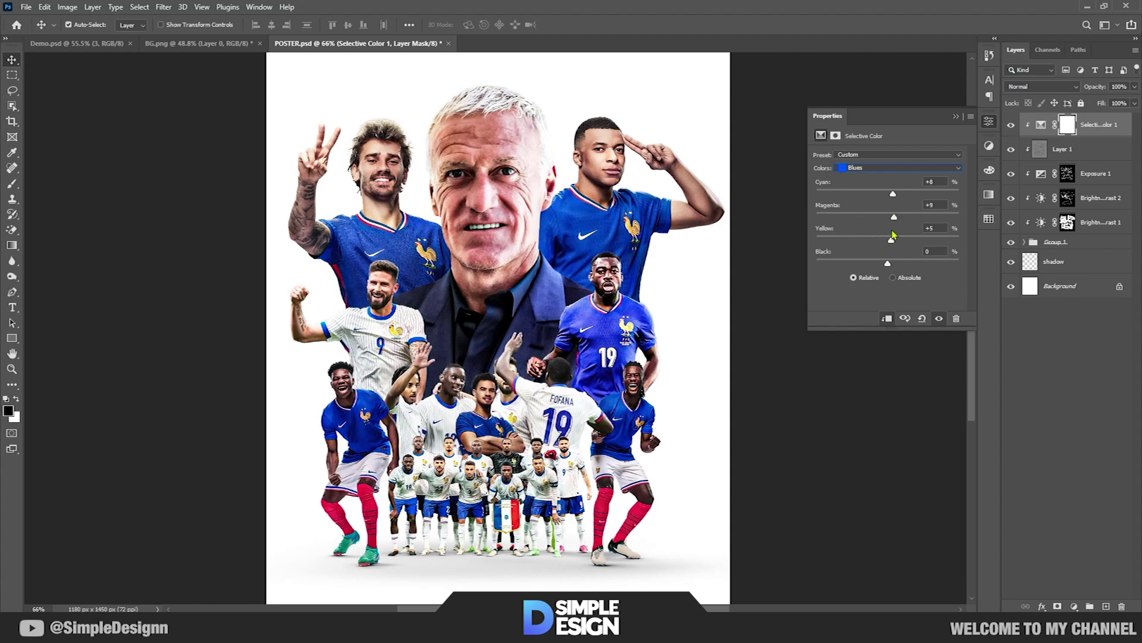
left_click_drag(888, 264, 883, 263)
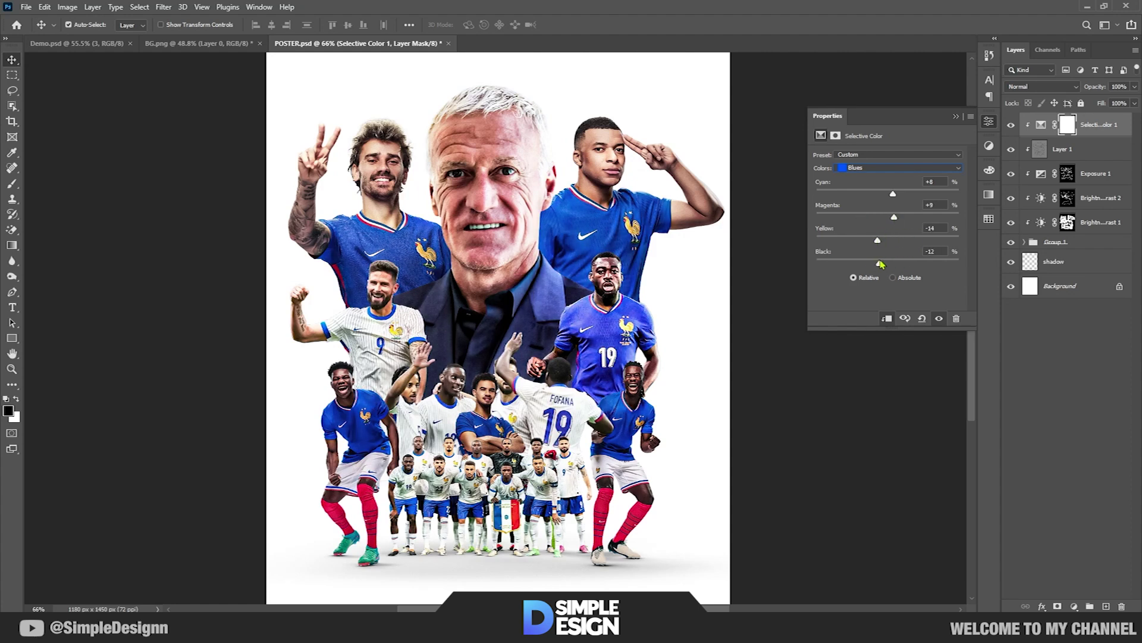
left_click(885, 170)
left_click_drag(888, 194, 872, 195)
left_click_drag(853, 264, 897, 262)
Select the top layers down through Group 1 and group them into Group 2
left_click(956, 117)
left_click(1088, 243, "shift")
key("ctrl+g")
Make a merged copy of the new group and move the shadow layer into Group 2
right_click(1065, 121)
left_click(1051, 512)
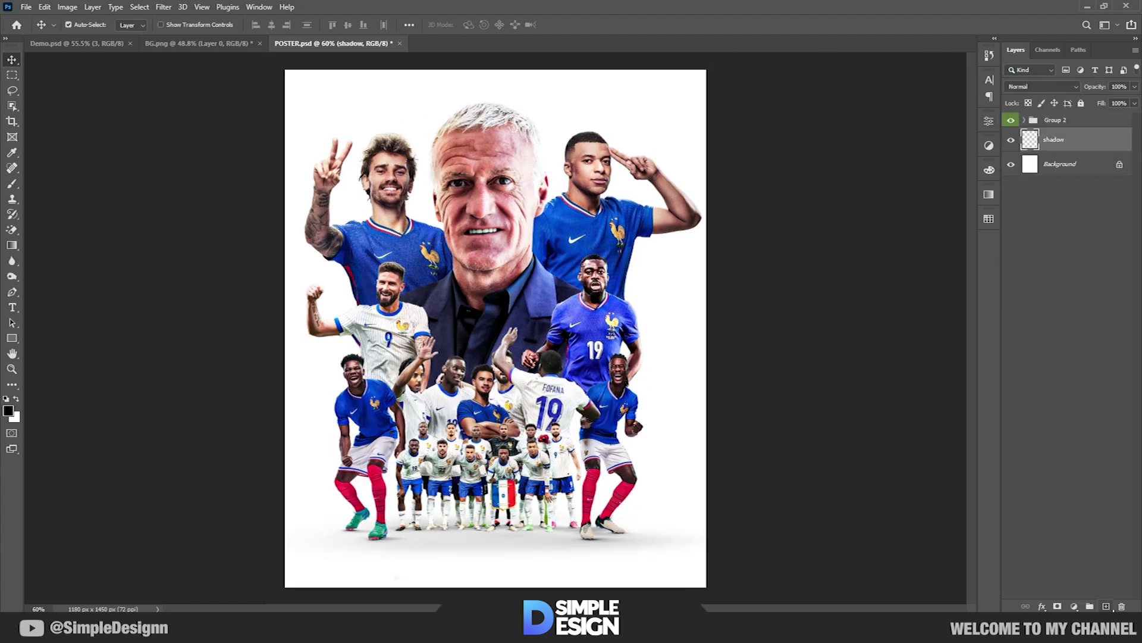
left_click(1025, 121)
left_click(1044, 269)
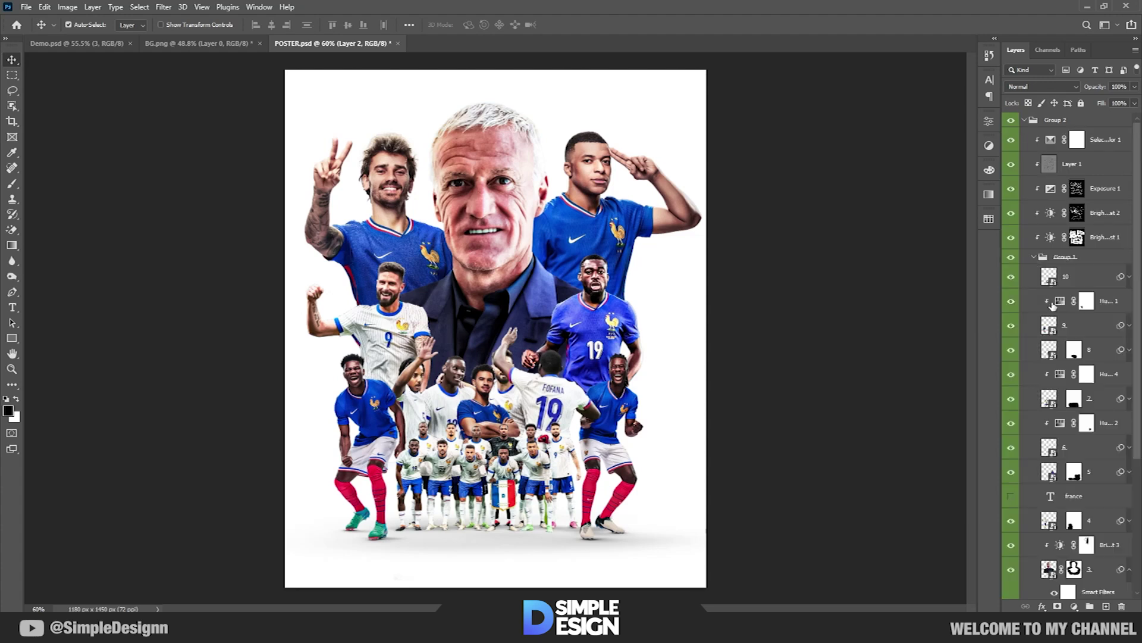
scroll(1071, 428, "down", 5)
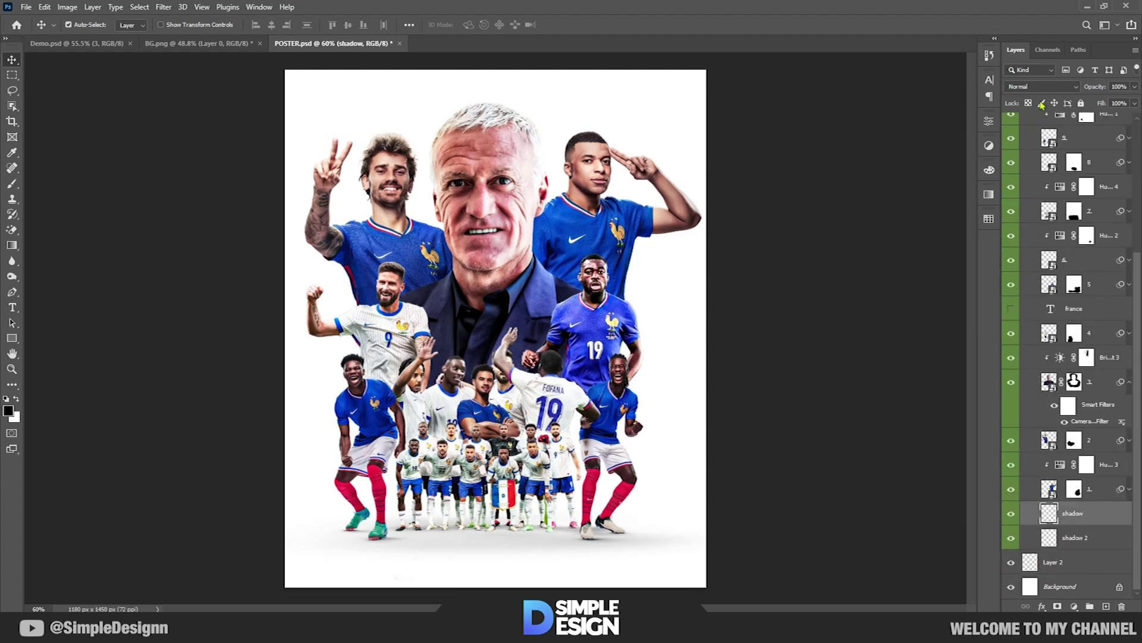
left_click_drag(1054, 565, 1056, 520)
left_click(1024, 120)
Select Layer 2 and load the Cloud 20 brush for painting
left_click(668, 262)
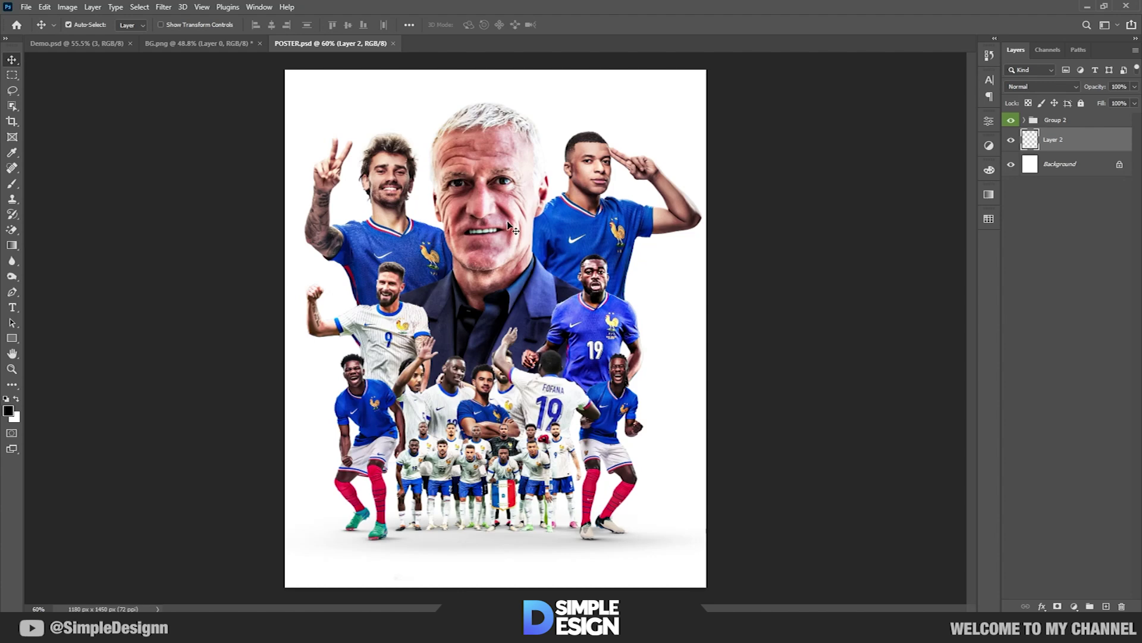
key("b")
right_click(494, 239)
scroll(536, 417, "down", 3)
left_click(562, 491)
key("Return")
key("i")
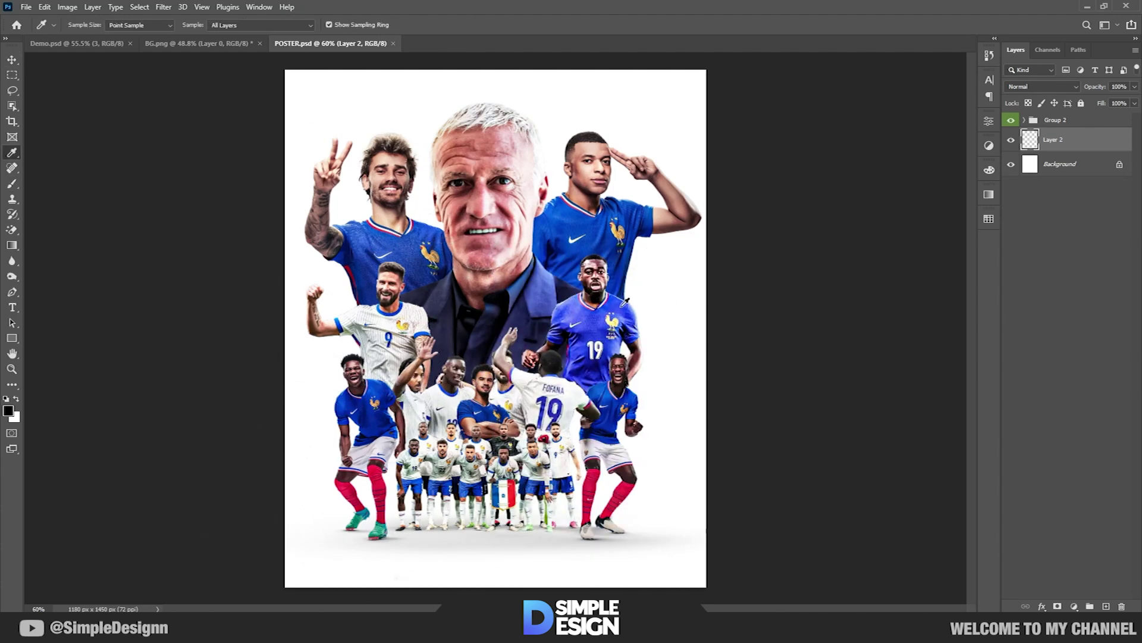
key("b")
Paint blue cloud dabs around the coach and the surrounding players
left_click(500, 214)
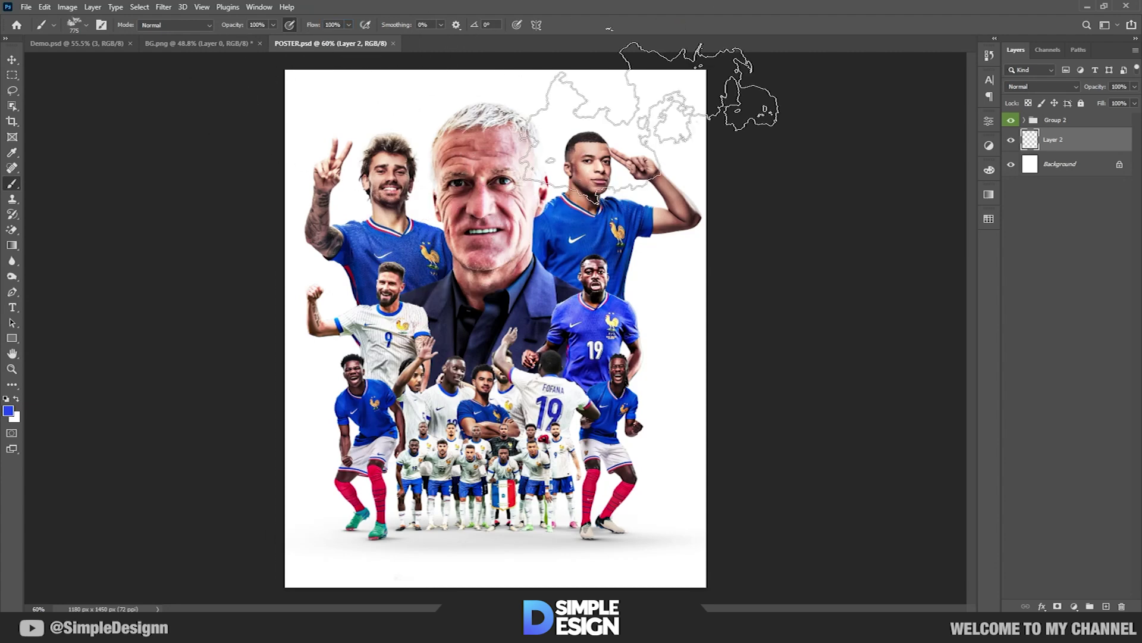
left_click(321, 298)
left_click(434, 196)
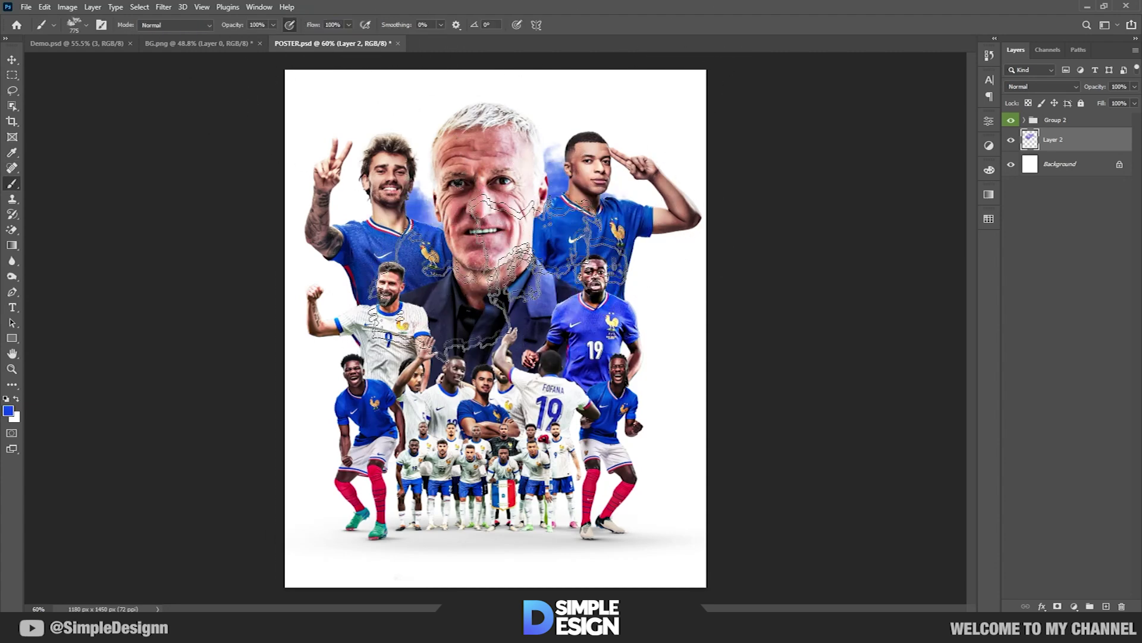
left_click(566, 178)
left_click(643, 369)
left_click(646, 256)
left_click(343, 190)
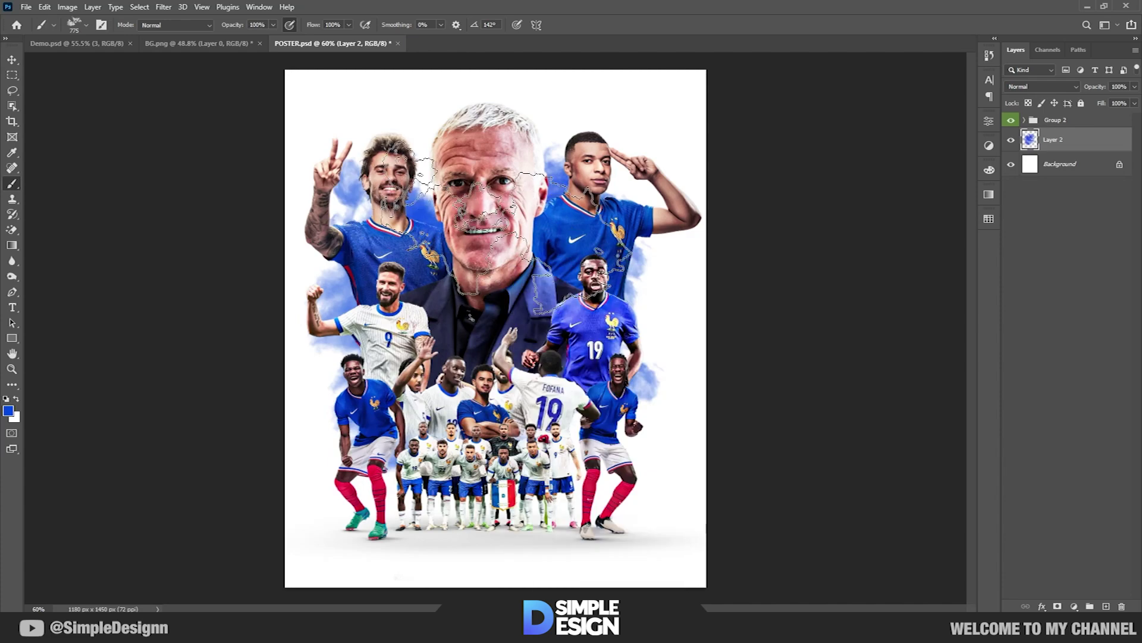
Sample the red of the players' socks as the foreground colour and check the cloud brush size
key("i")
scroll(536, 310, "up", 2)
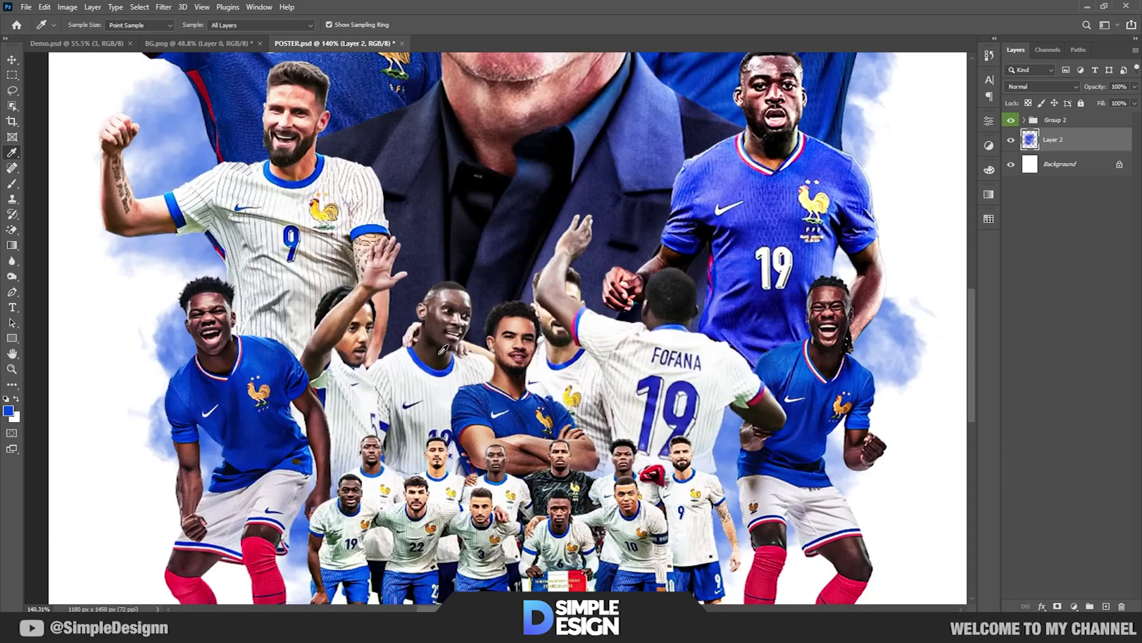
left_click(533, 314)
left_click(9, 410)
left_click(1085, 400)
key("b")
scroll(535, 309, "down", 2)
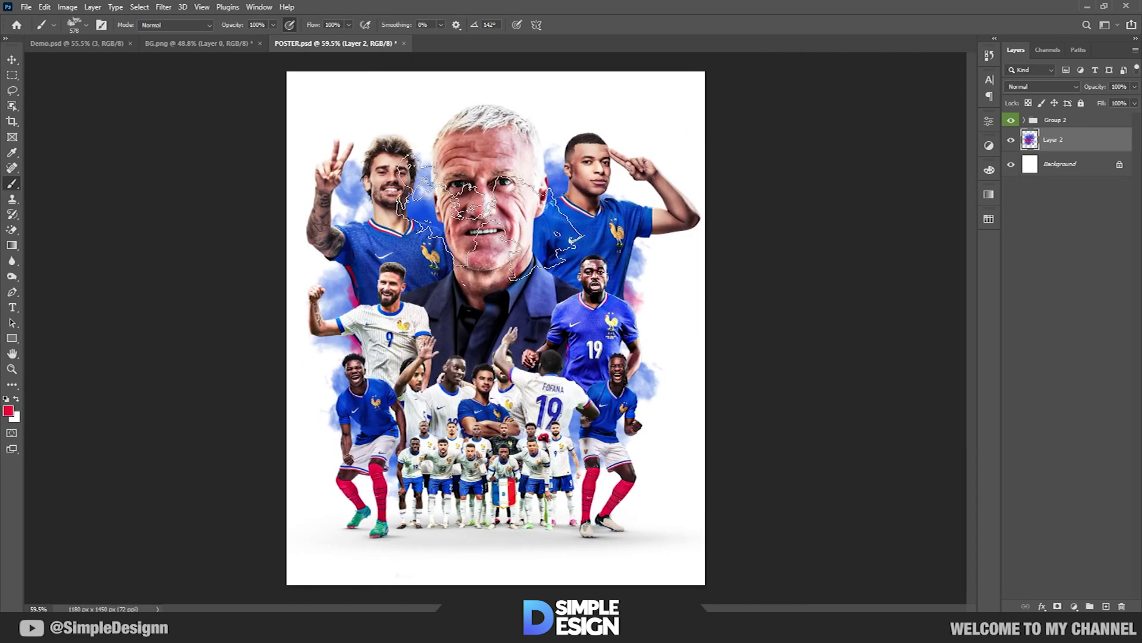
right_click(537, 240)
key("Escape")
right_click(575, 266)
key("Escape")
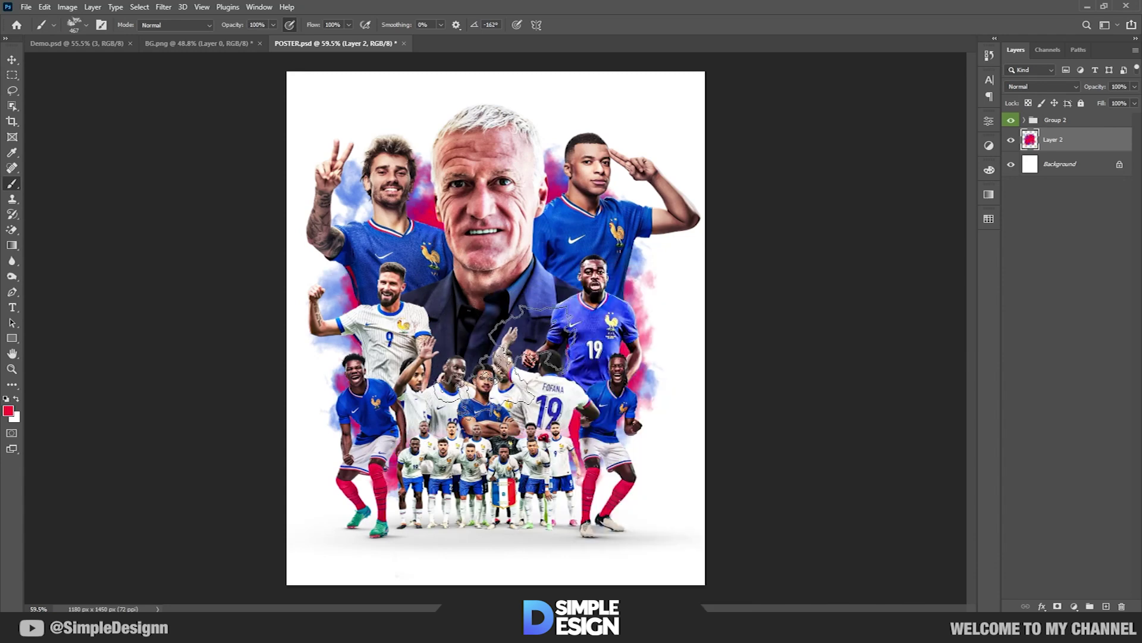
Sample a jersey blue, then expand Group 2 and select layer 1
key("i")
scroll(644, 315, "up", 2)
left_click(645, 315)
key("b")
scroll(536, 298, "down", 2)
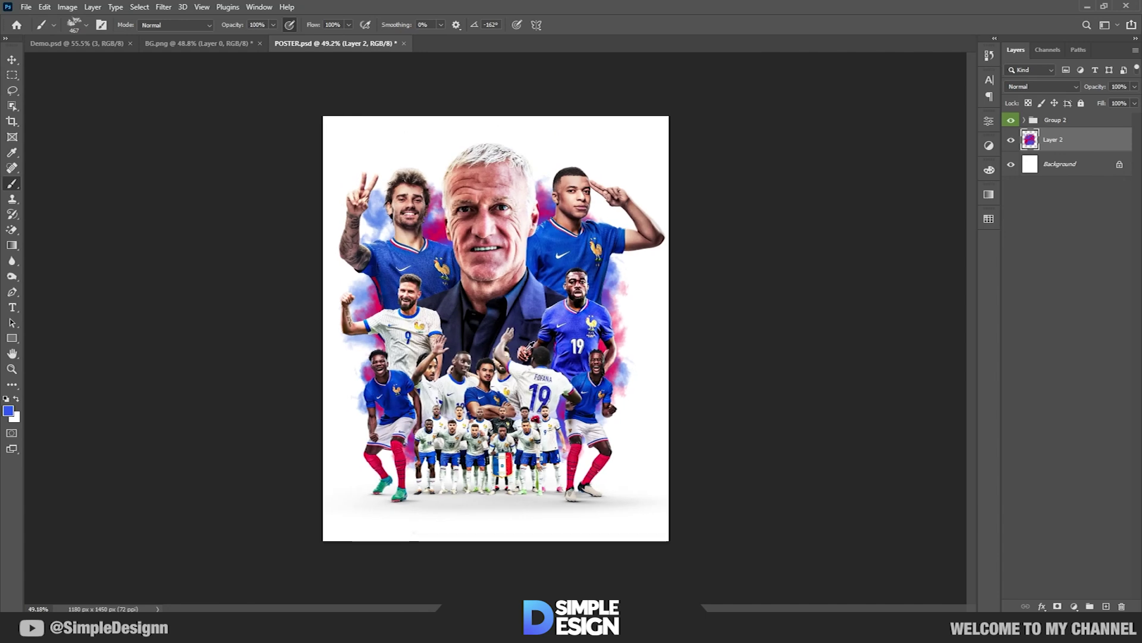
scroll(455, 389, "up", 1)
key("v")
scroll(455, 390, "up", 1)
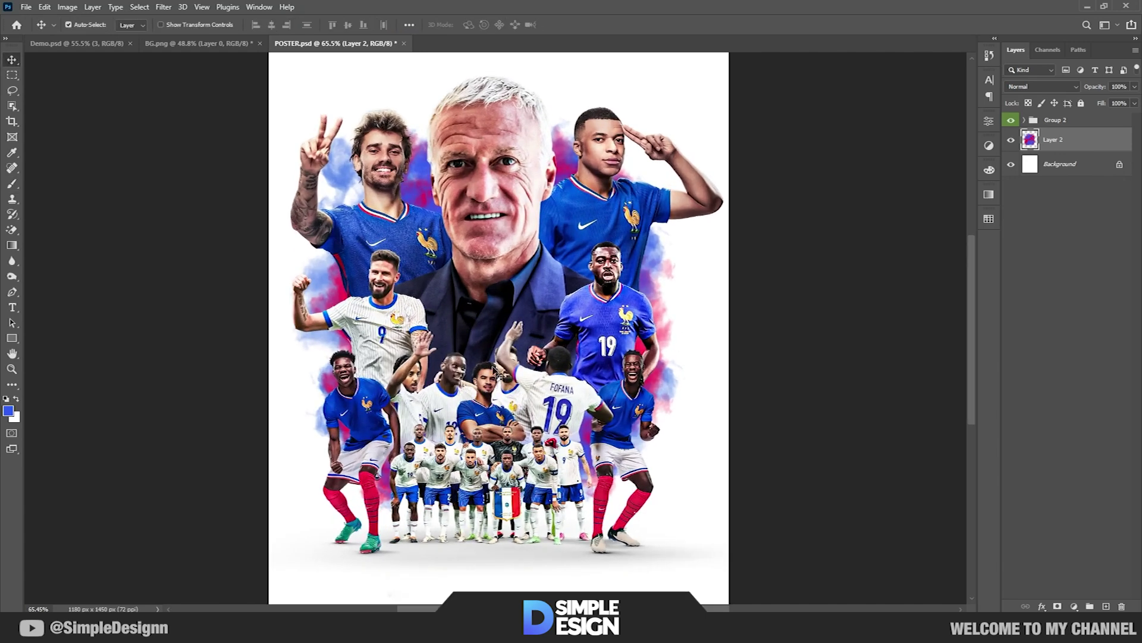
left_click(1026, 121)
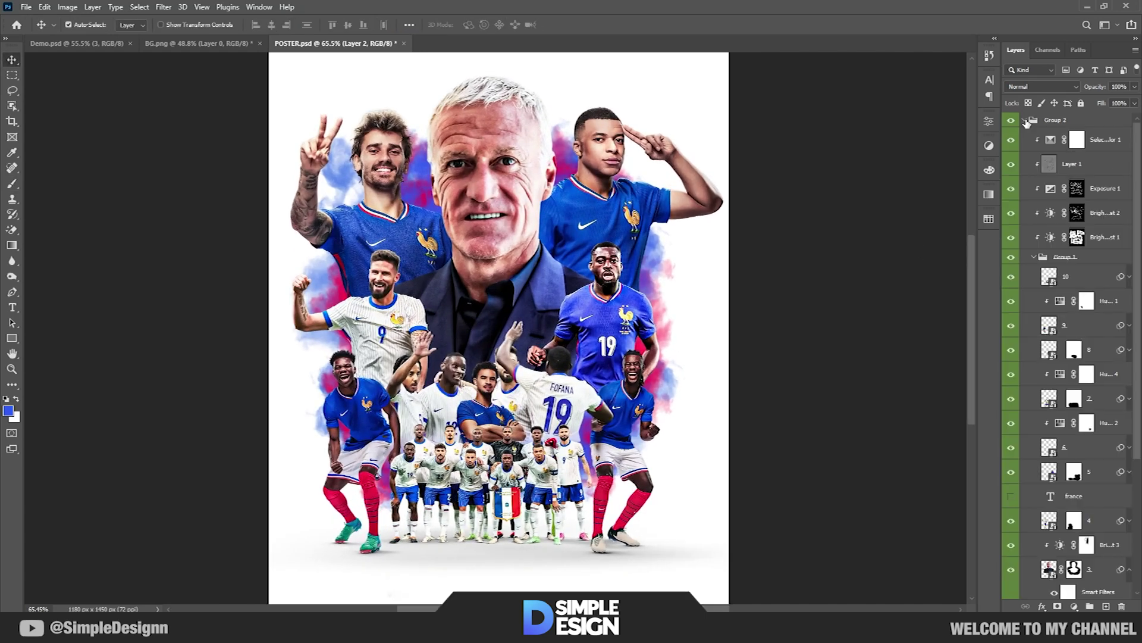
left_click(583, 265)
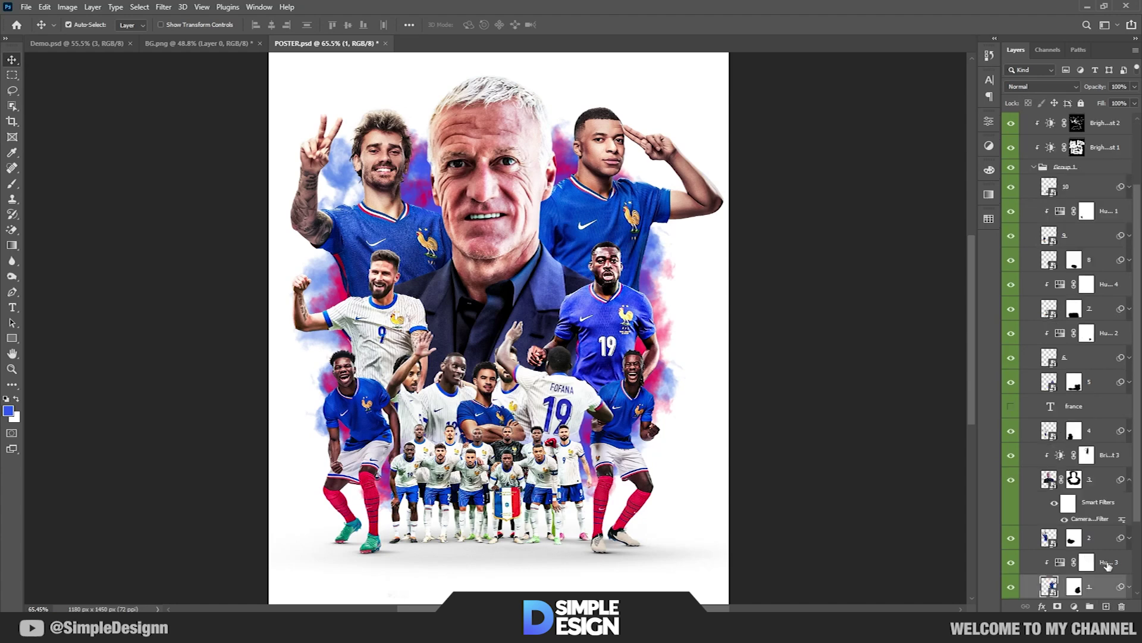
Add a new empty layer for more clouds and review the brush presets
left_click(1106, 606)
key("b")
right_click(553, 267)
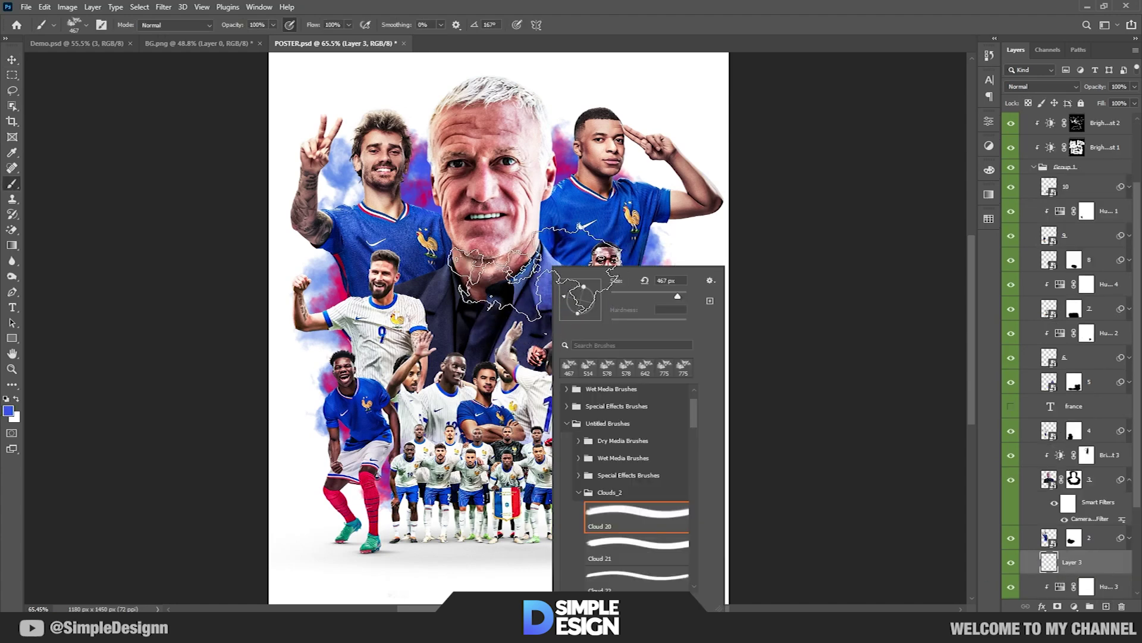
key("Escape")
Set a dark red foreground colour and enlarge the cloud brush
key("i")
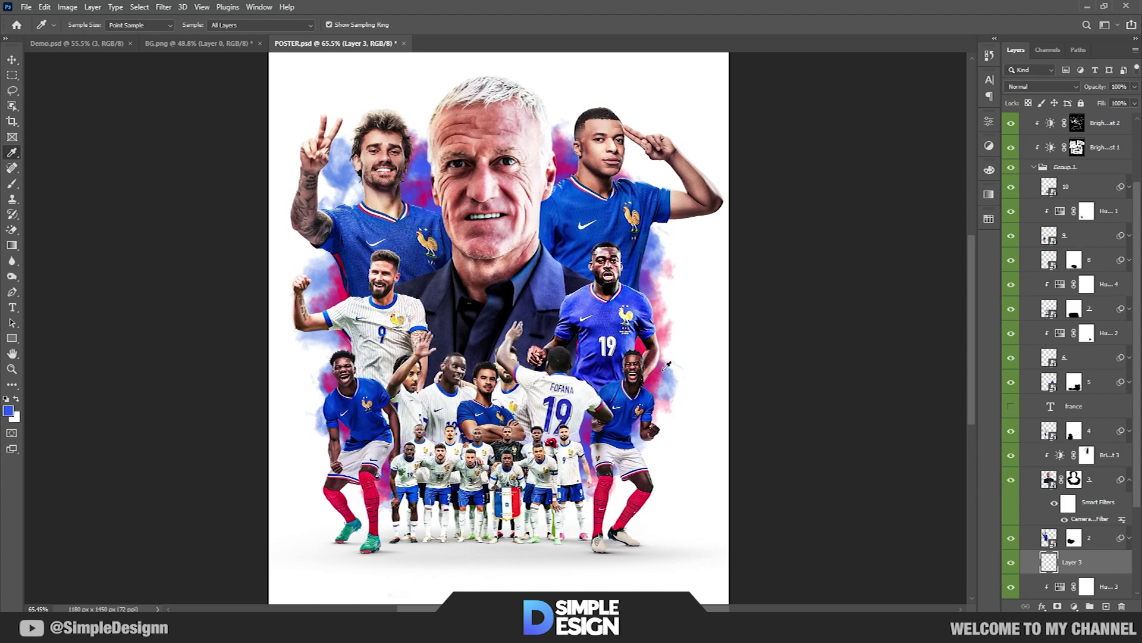
left_click(8, 411)
left_click(958, 469)
left_click(1080, 402)
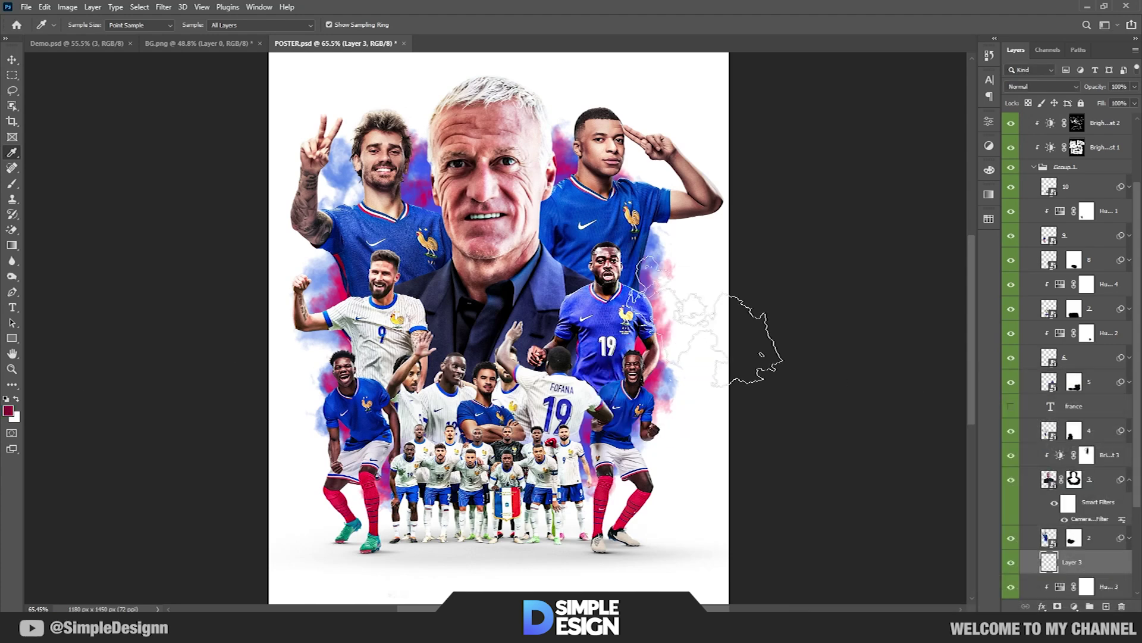
key("b")
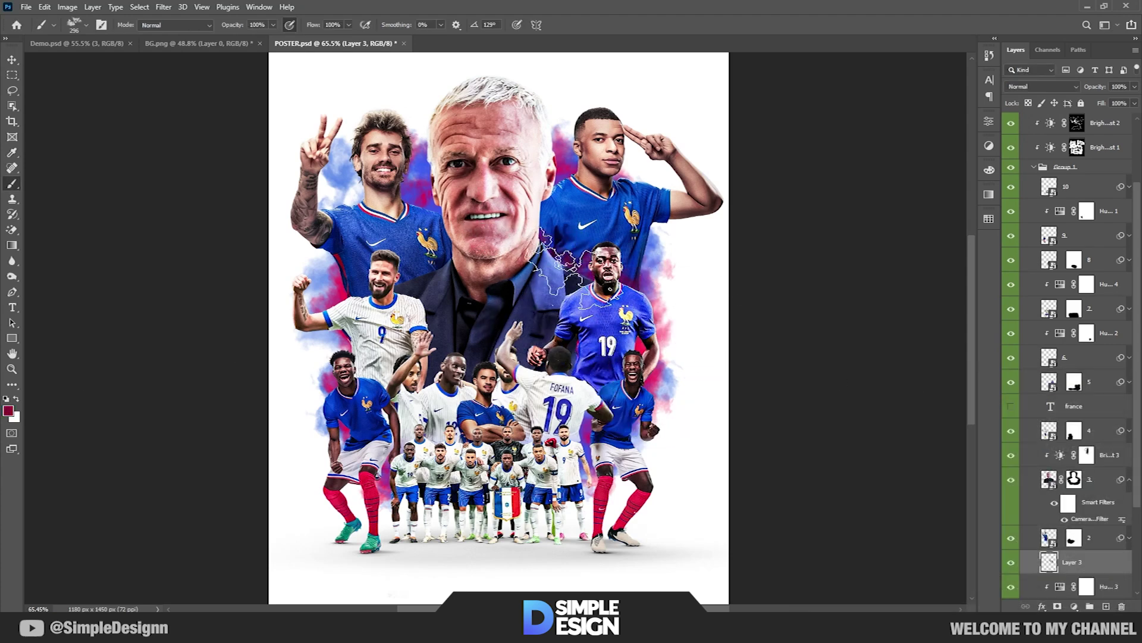
scroll(505, 274, "up", 3)
left_click(8, 410)
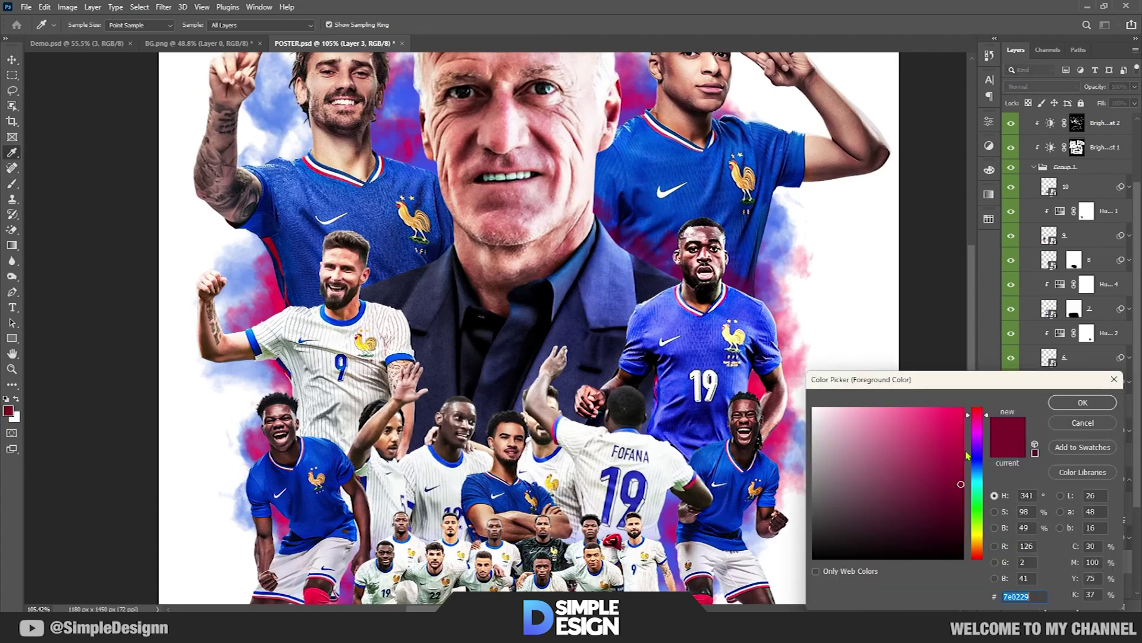
left_click(1057, 407)
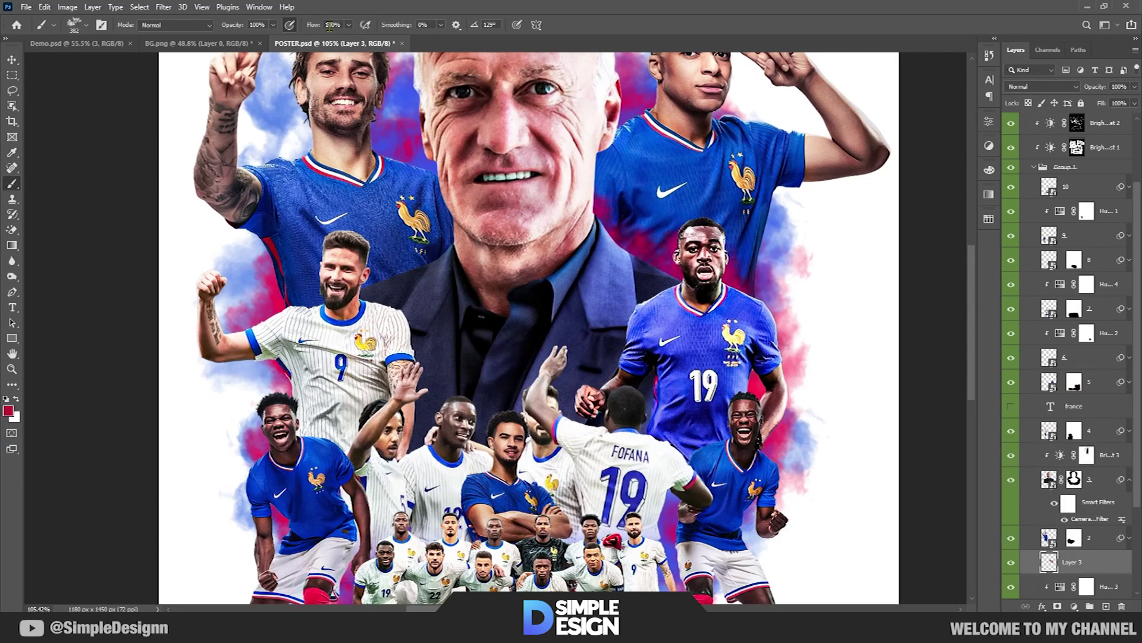
key("bracketright")
key("bracketright")
key("bracketright")
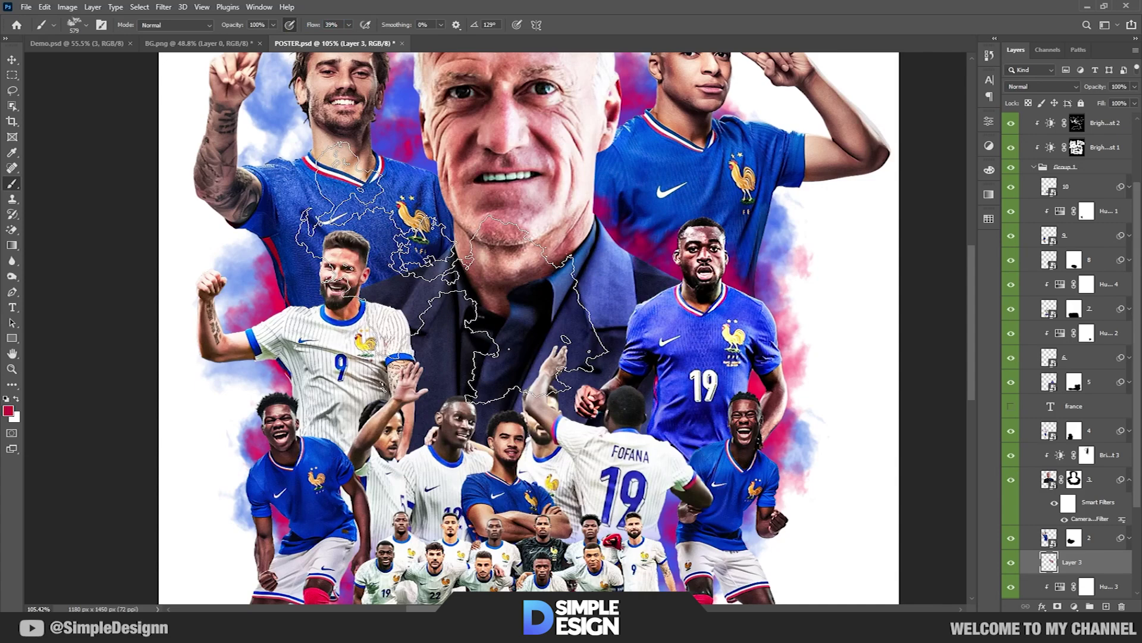
Add a new layer above layer 2 and resize and rotate the cloud brush
key("v")
left_click(1065, 539)
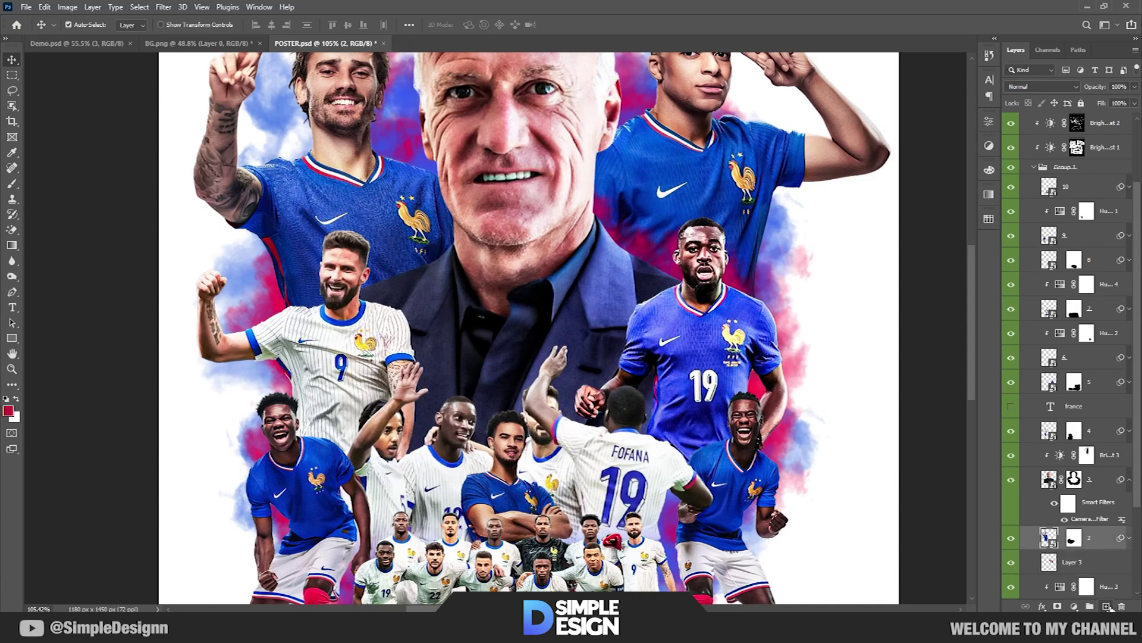
left_click(1106, 606)
key("b")
right_click(479, 257)
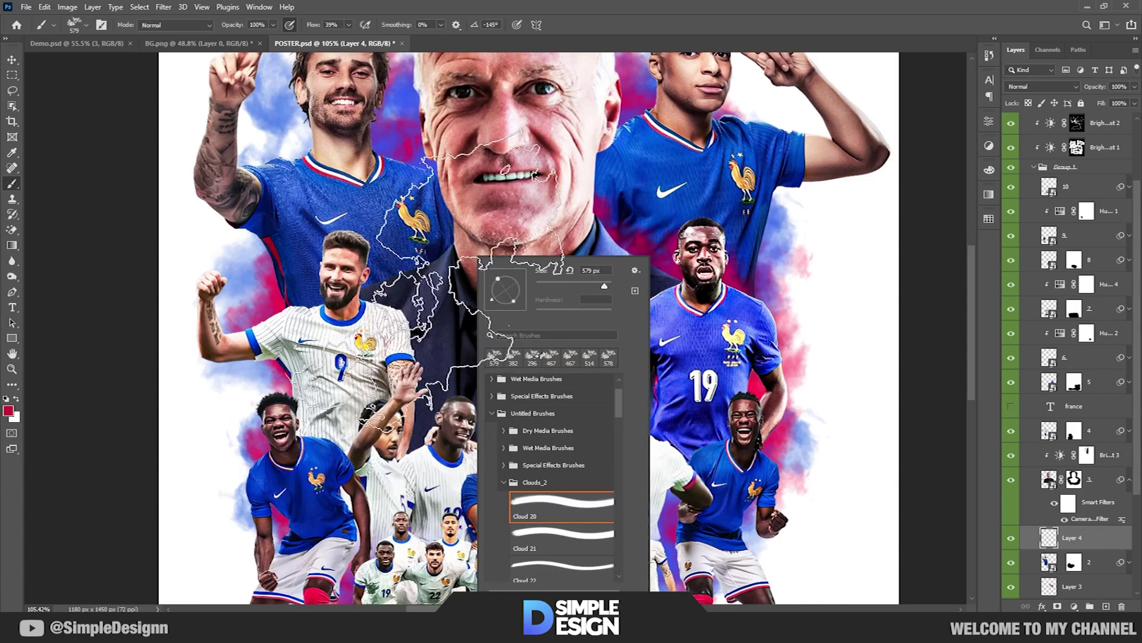
key("Return")
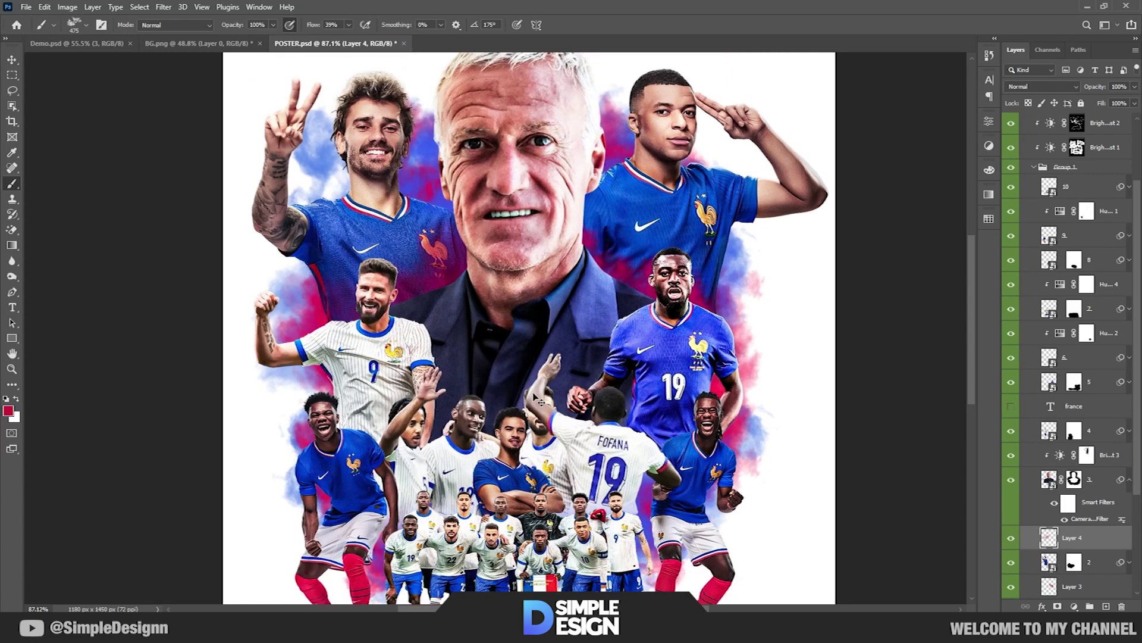
scroll(528, 387, "down", 2)
Add new empty layers above layer 4 and layer 5
key("v")
left_click(1065, 430)
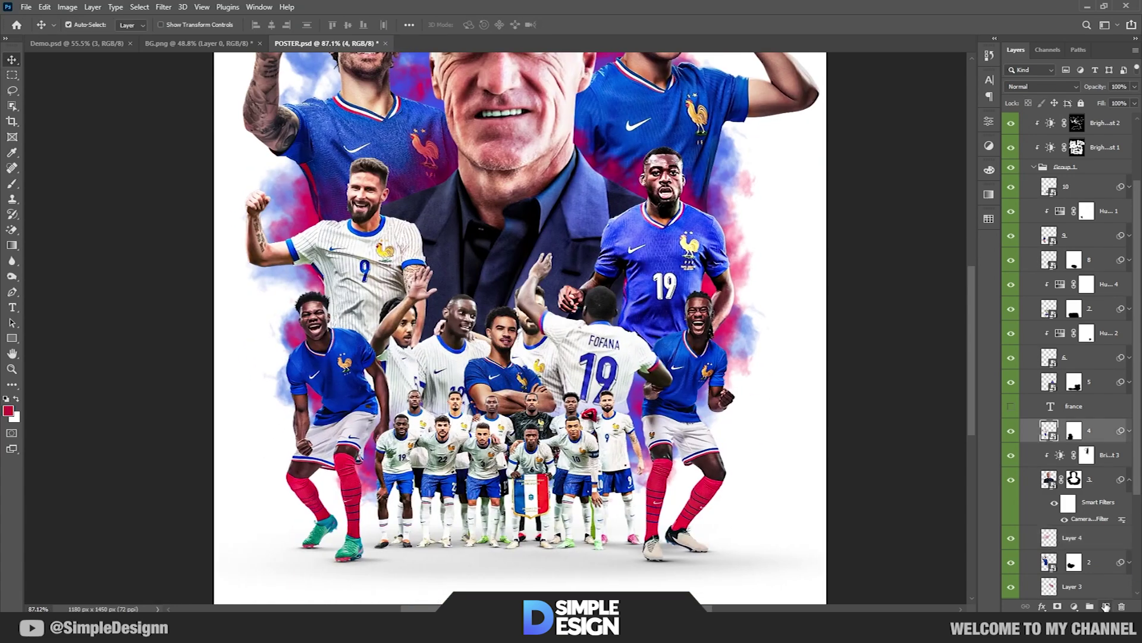
left_click(1106, 606)
key("b")
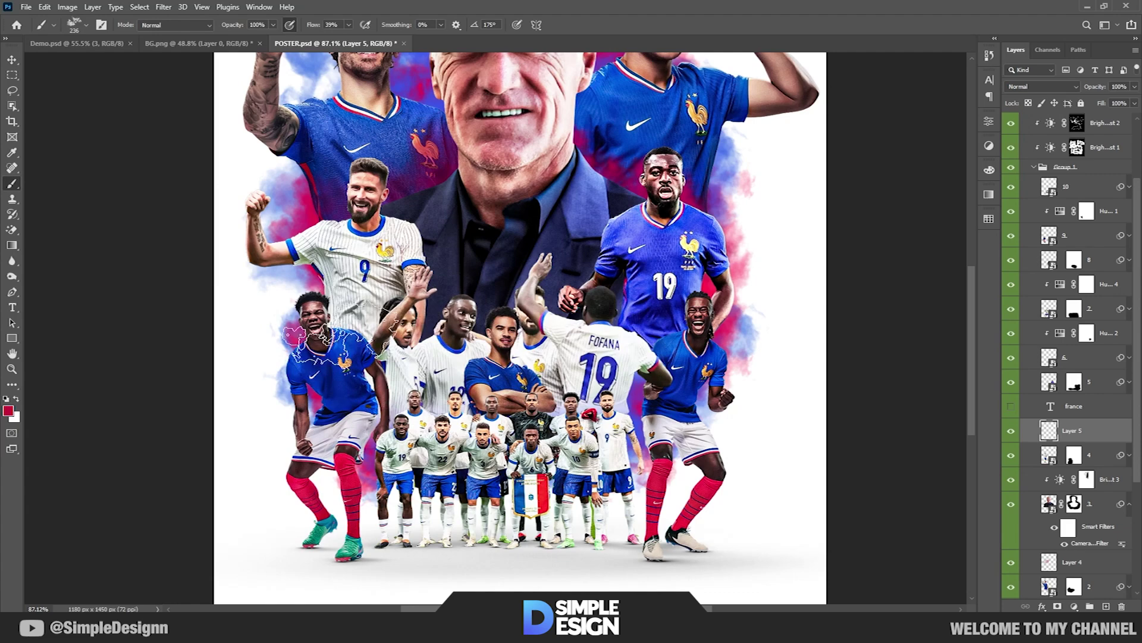
scroll(663, 357, "up", 1)
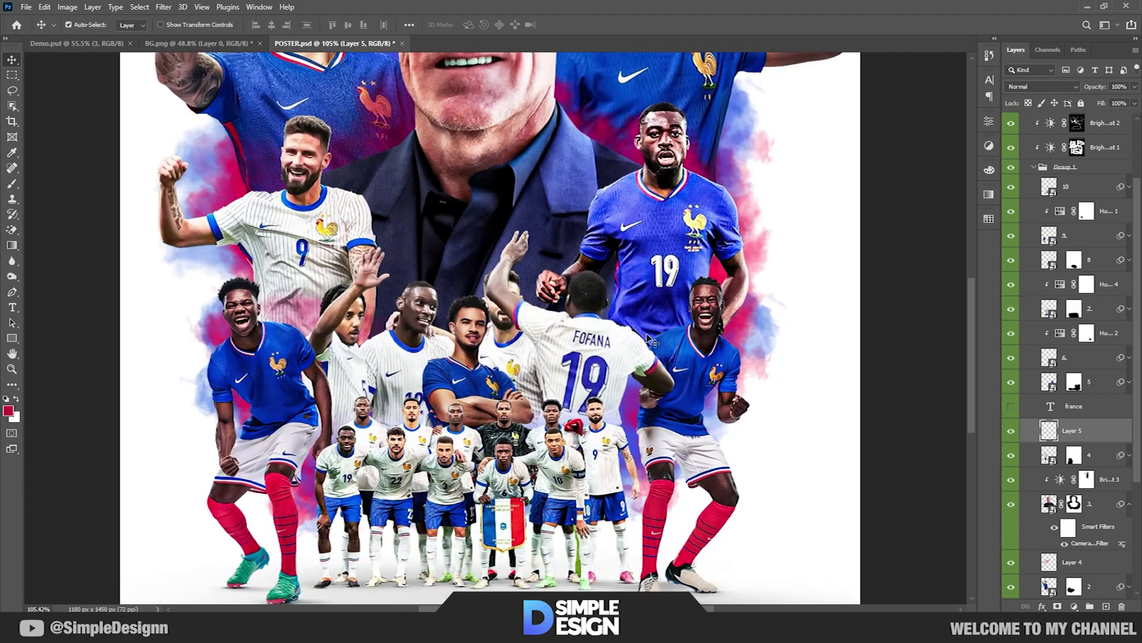
left_click(1065, 382)
left_click(1106, 607)
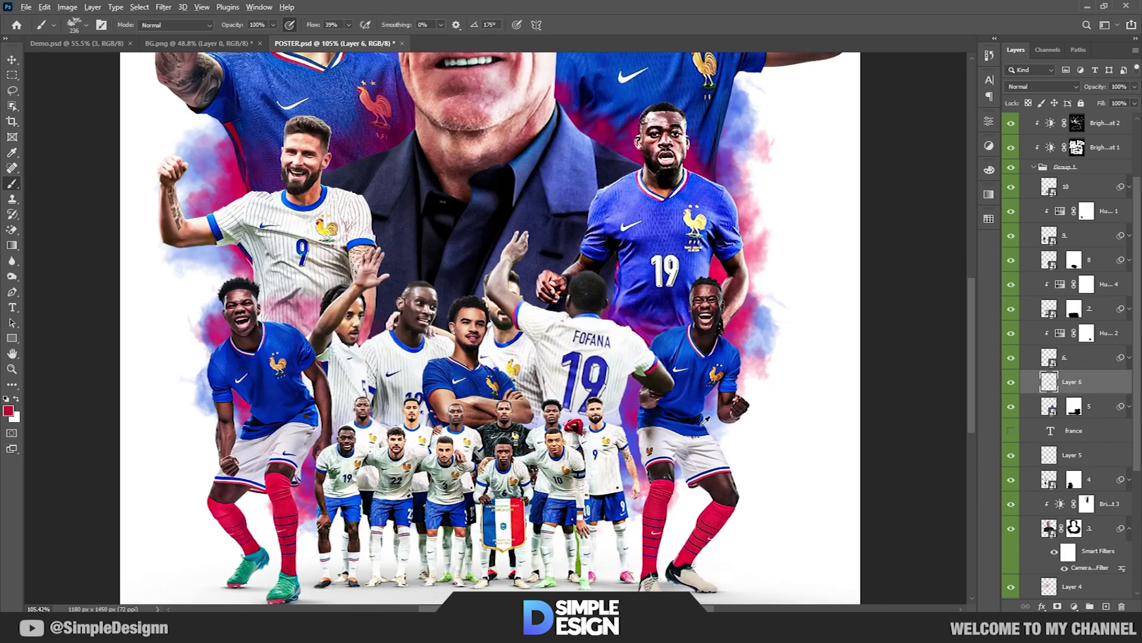
Add another empty layer higher in the stack for more glow
key("v")
scroll(425, 393, "down", 1)
scroll(425, 393, "up", 2)
left_click(1071, 308)
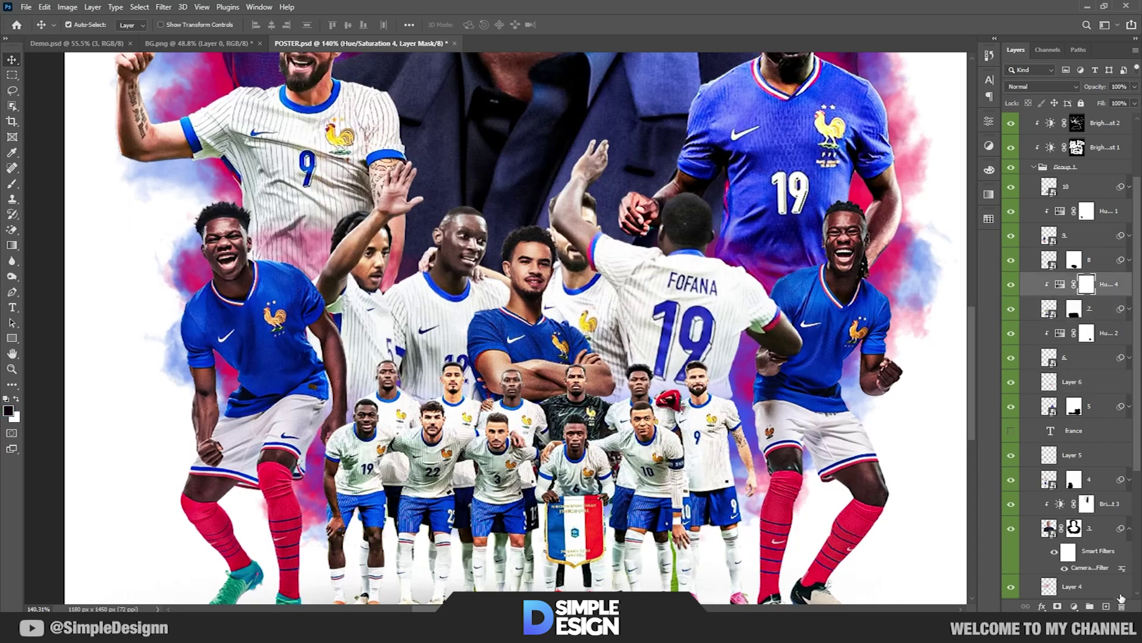
left_click(1106, 606)
key("b")
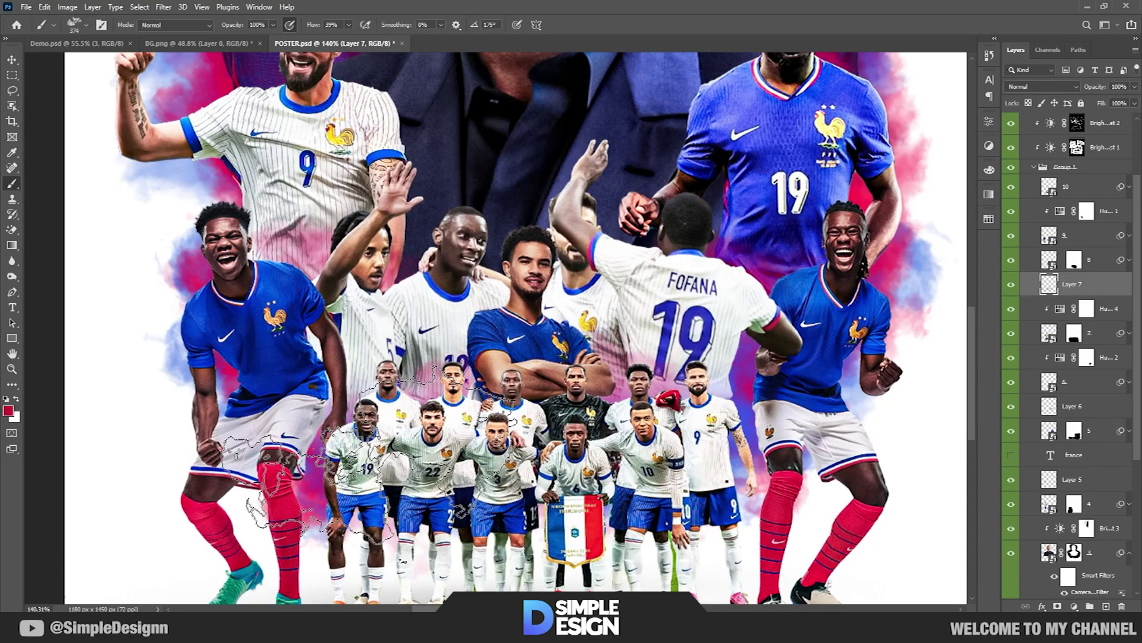
Sample blue-purple colours from the poster for the next glow layer
key("i")
left_click(748, 418)
key("v")
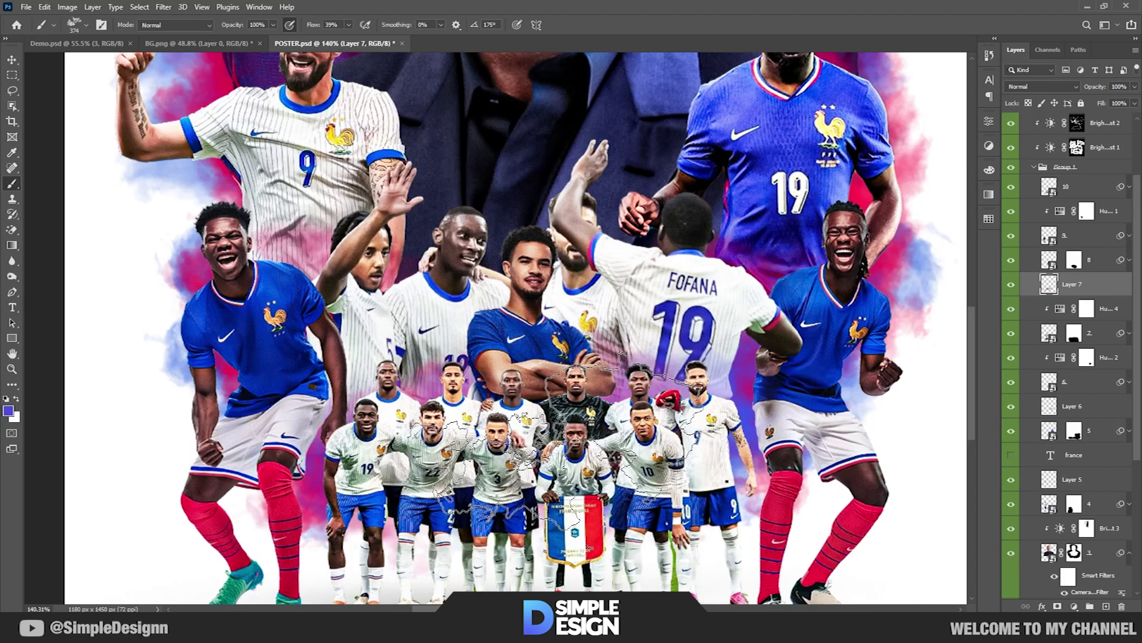
scroll(751, 416, "down", 3)
scroll(517, 357, "up", 3)
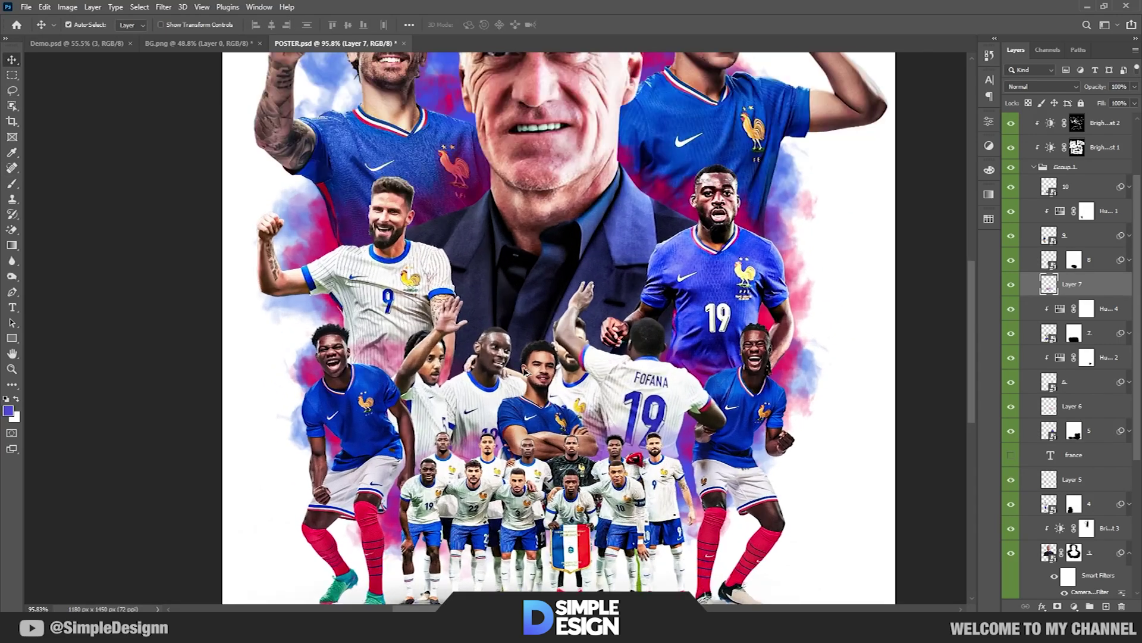
left_click(1106, 606)
key("i")
left_click(722, 419)
key("b")
Paint a soft pink-purple glow over the dark suit, darken the colour, and show the FRANCE title
left_click_drag(417, 322, 631, 316)
left_click(9, 411)
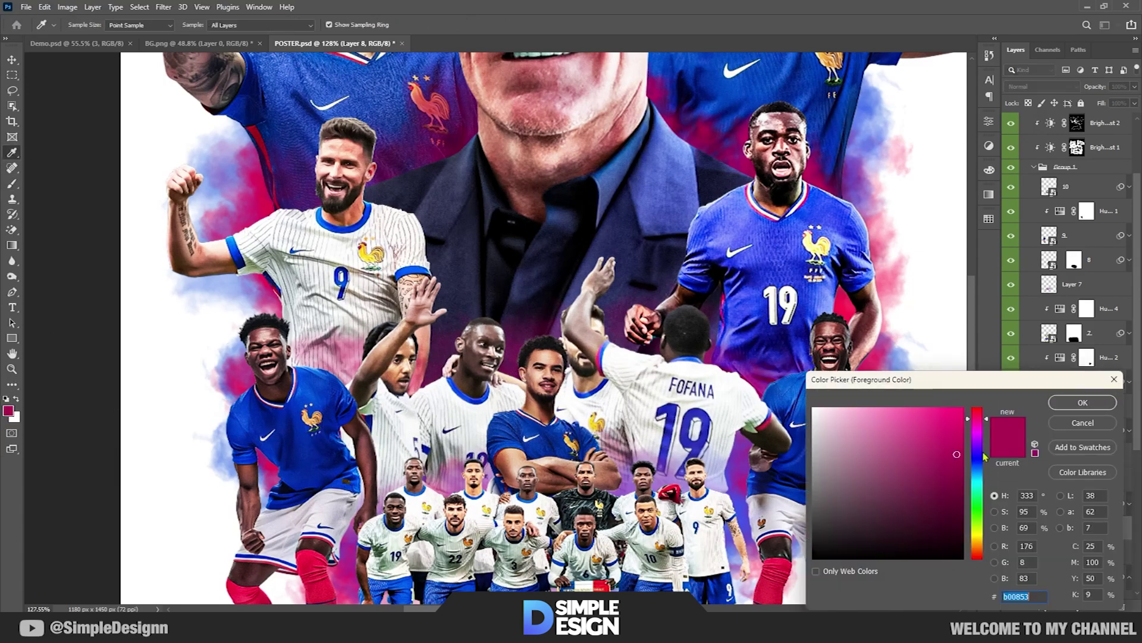
left_click(1058, 409)
key("ctrl+0")
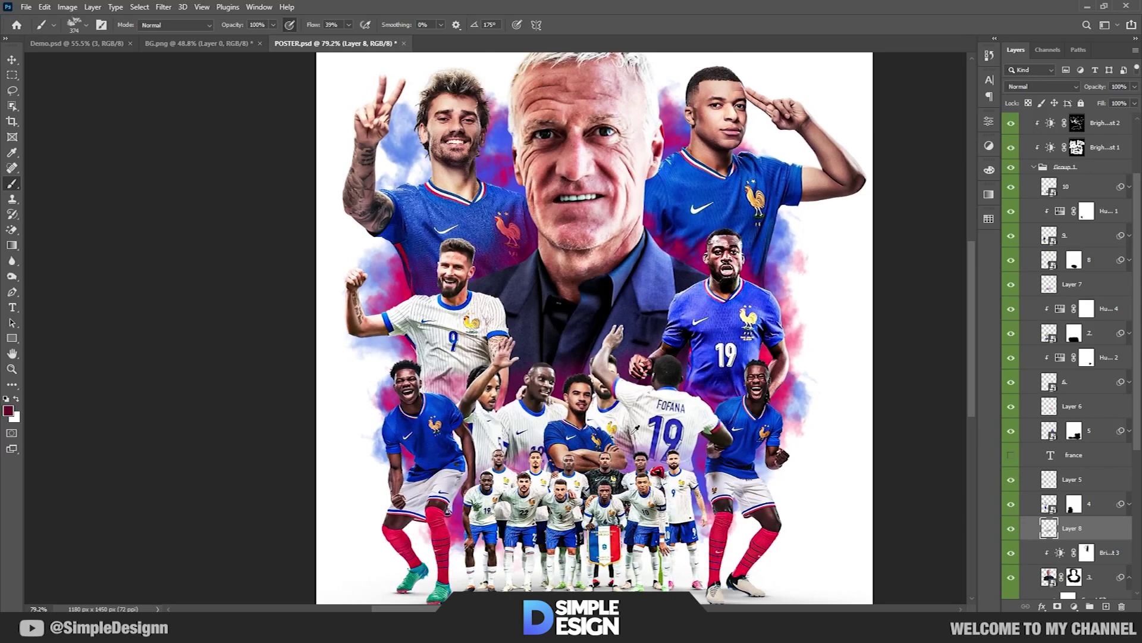
key("v")
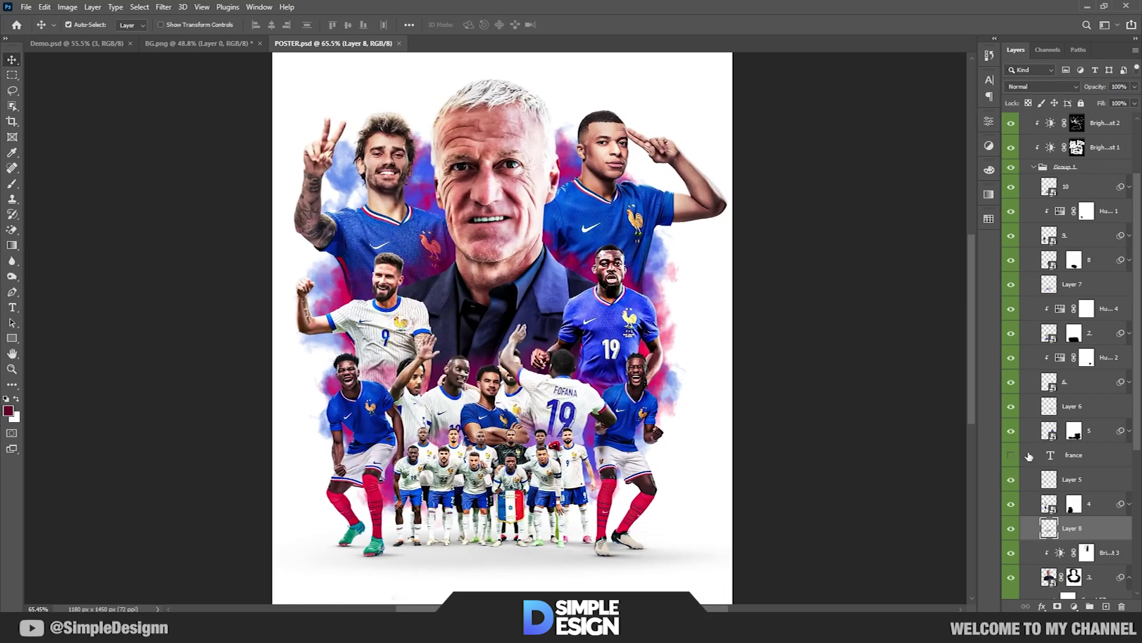
left_click(1011, 455)
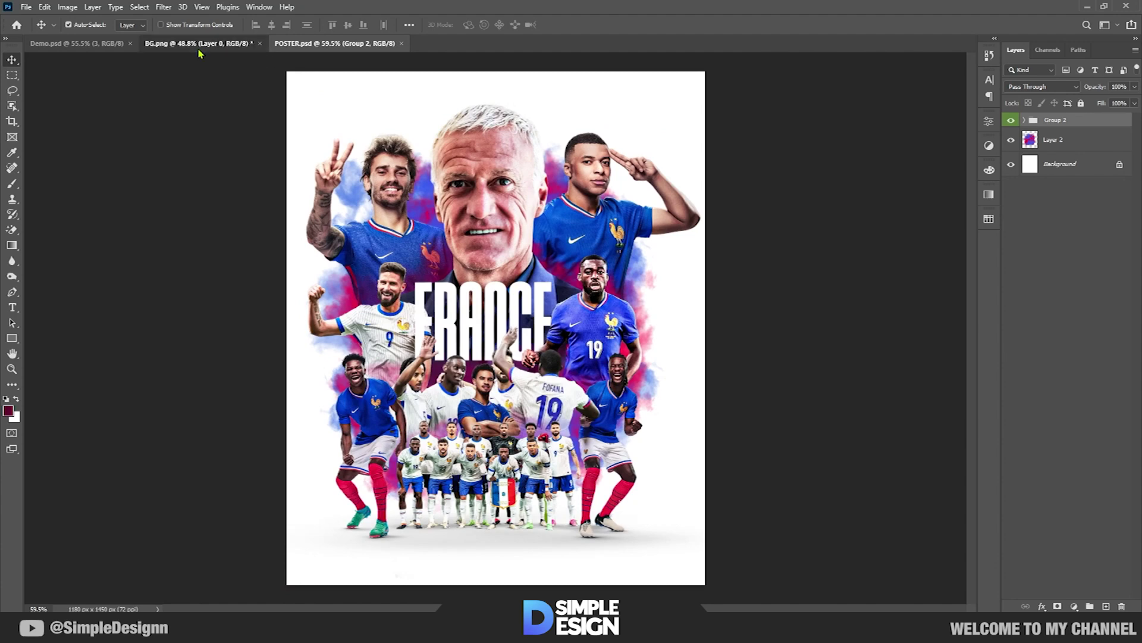
Bring the BG.png arch photo in above Background as a Smart Object behind the players
left_click(199, 43)
left_click_drag(381, 238, 755, 225)
left_click_drag(1053, 124, 1064, 173)
right_click(1058, 168)
left_click(1002, 272)
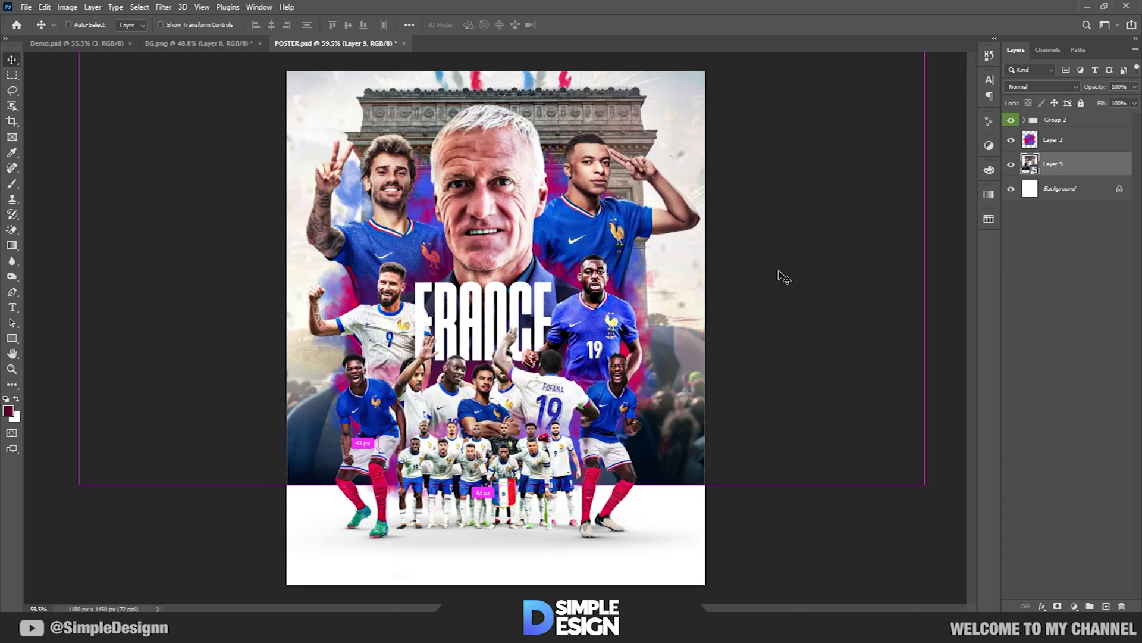
key("ctrl+t")
mouse_move(641, 263)
left_mouse_down()
mouse_move(619, 363)
mouse_move(626, 279)
left_mouse_up()
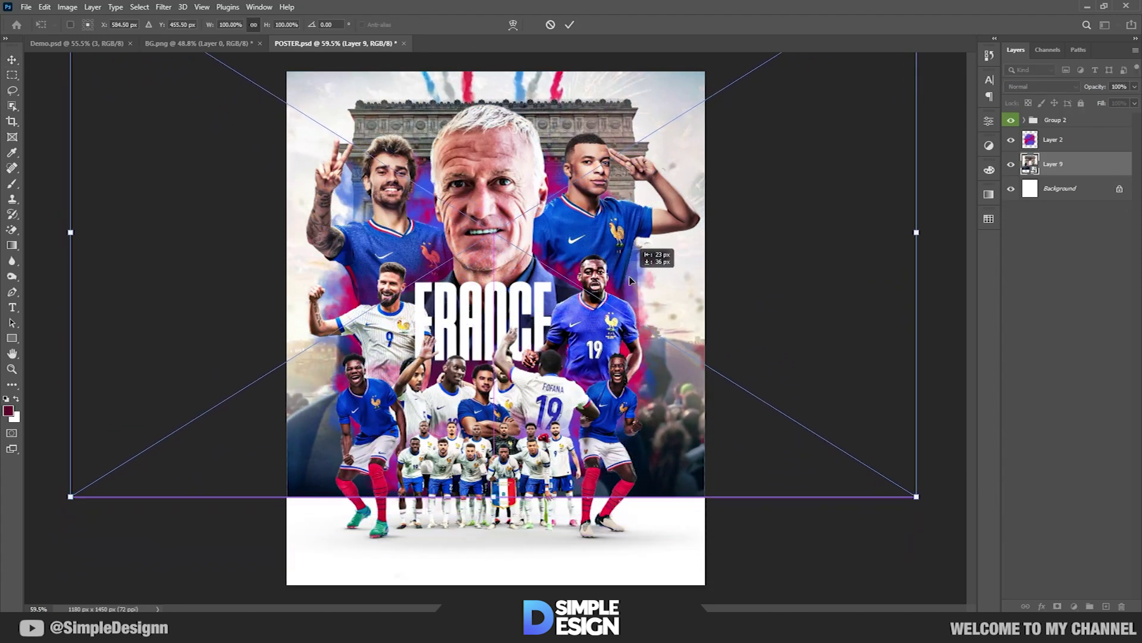
key("Return")
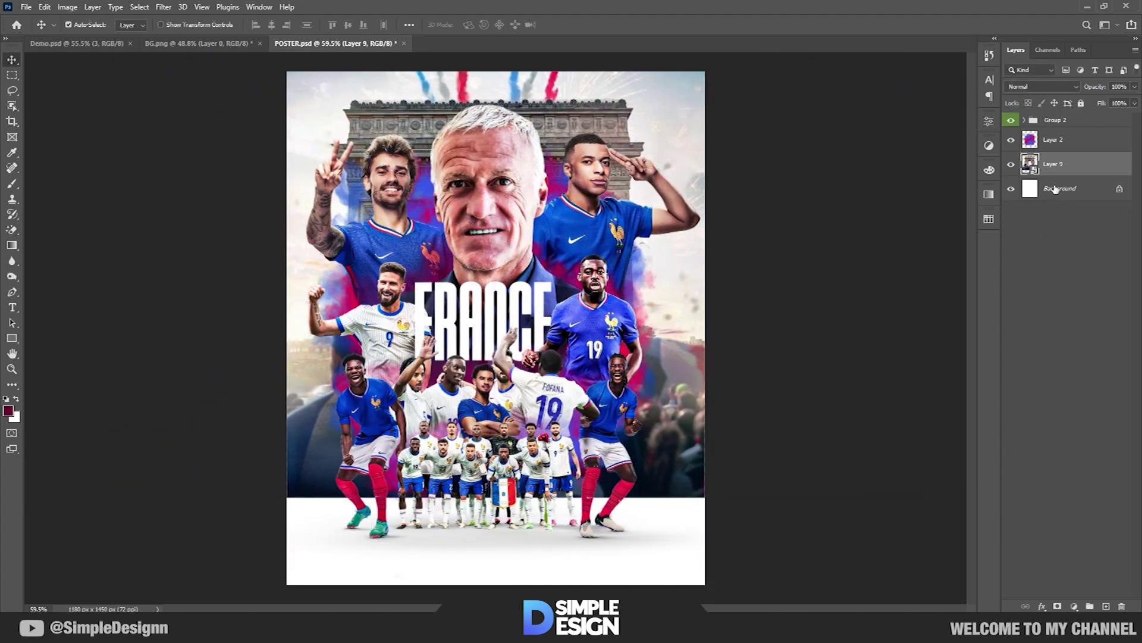
Add a near-white Solid Color fill layer above the Background
left_click(1065, 188)
left_click(1074, 605)
left_click(1071, 404)
left_click(598, 442)
left_click(388, 320)
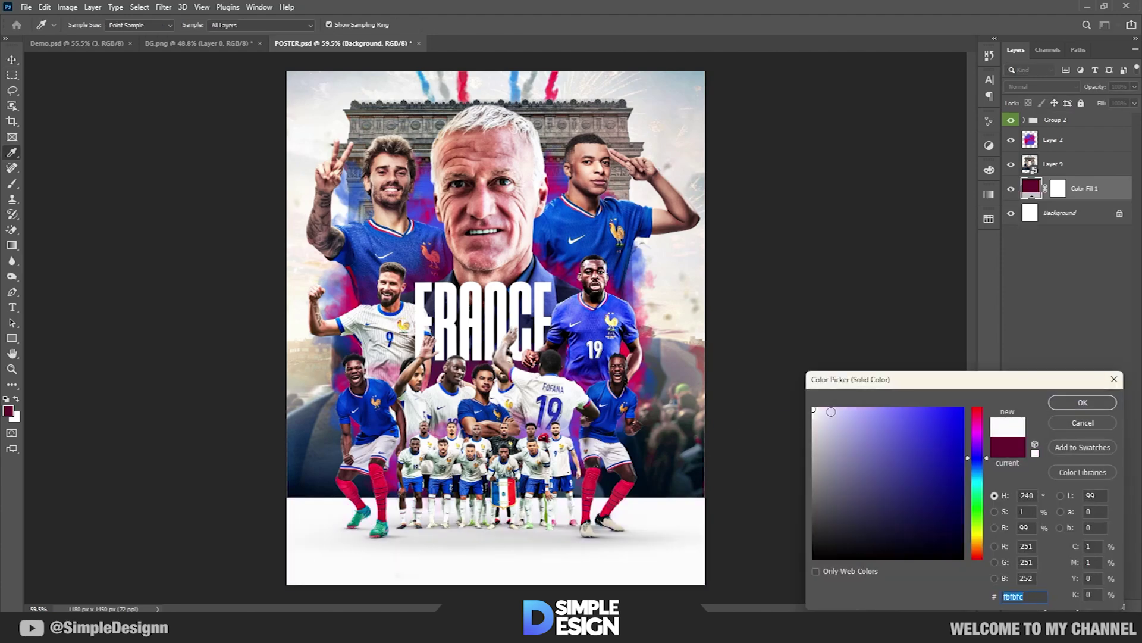
left_click(1083, 403)
Mask Layer 9 and brush its lower edges into white smoke at 62%, then 11% flow
left_click(1077, 164)
left_click(1058, 606)
key("b")
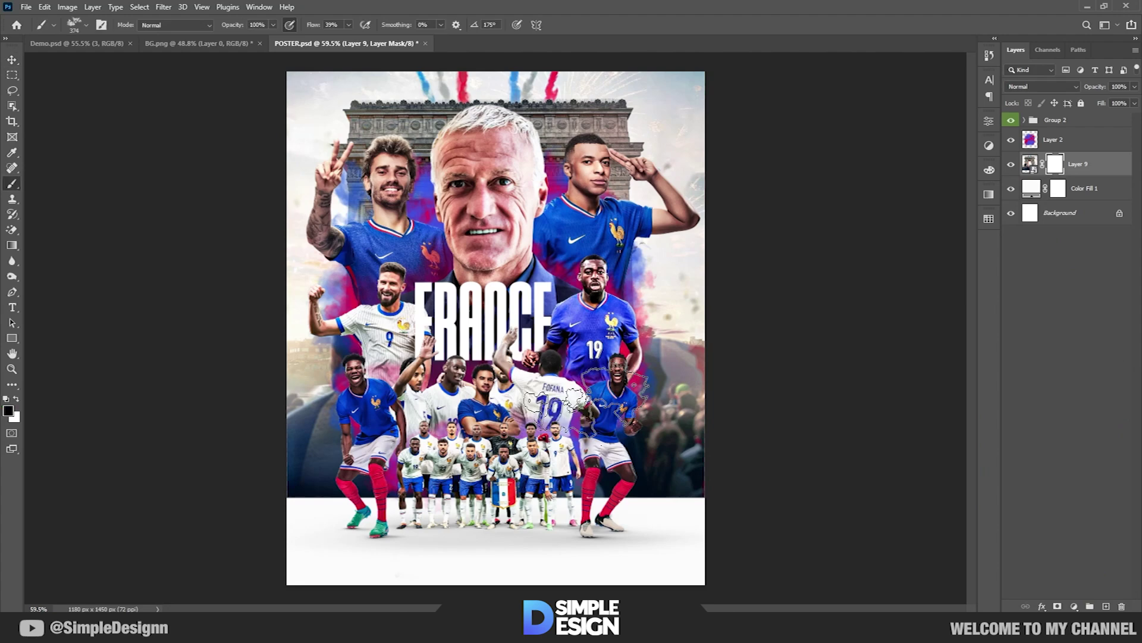
type("62")
key("Return")
left_click_drag(702, 428, 684, 459)
left_click_drag(369, 464, 298, 423)
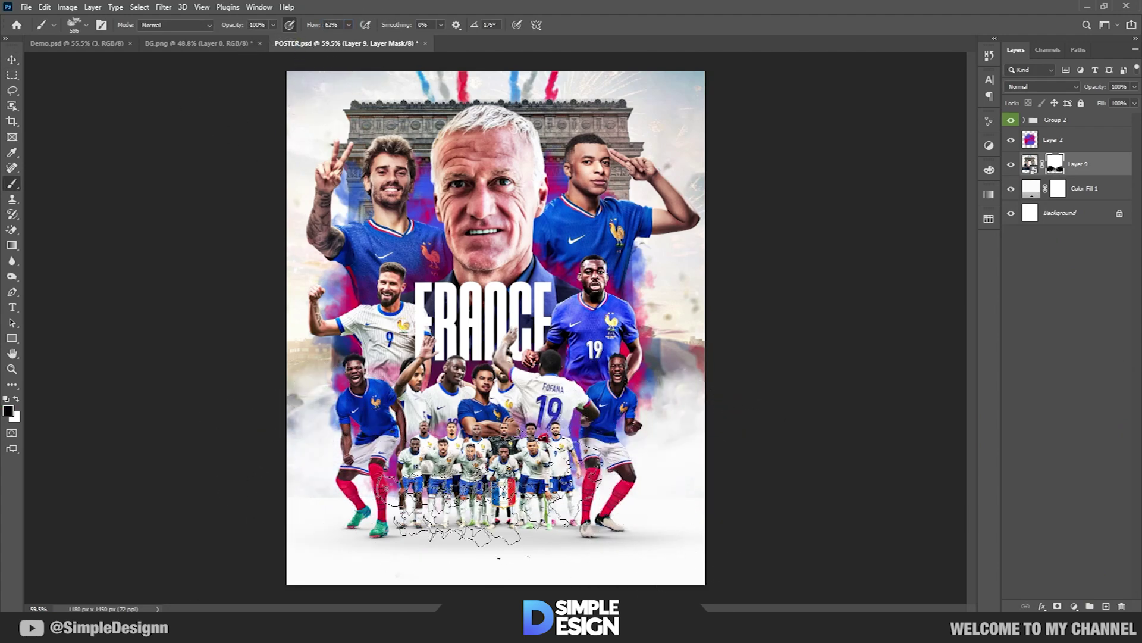
scroll(461, 545, "up", 1)
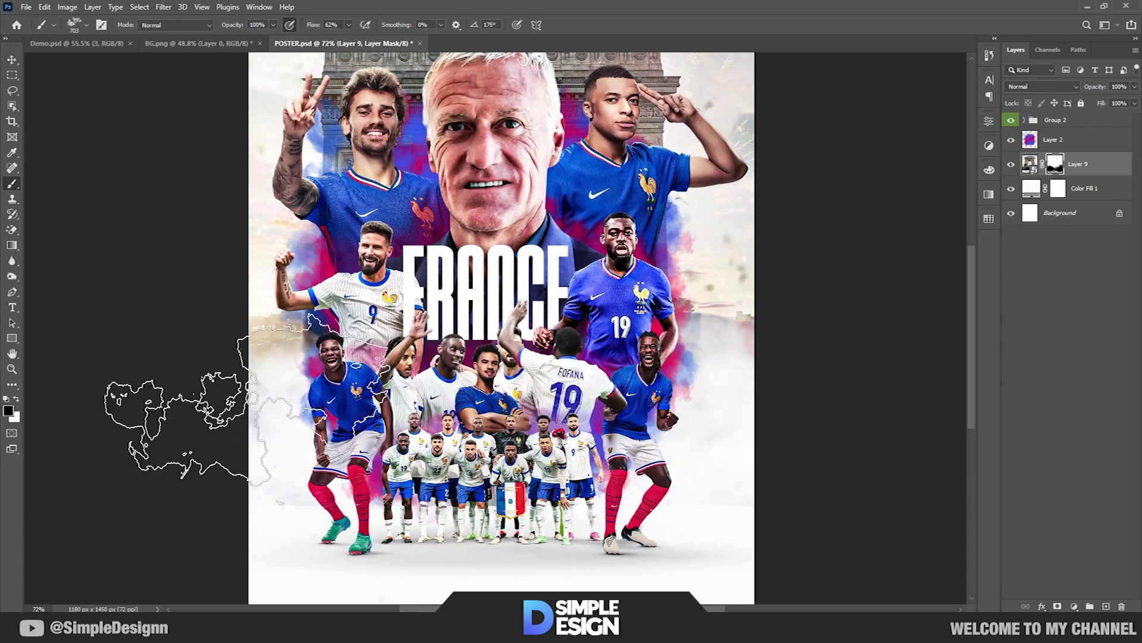
key("shift+1")
key("shift+1")
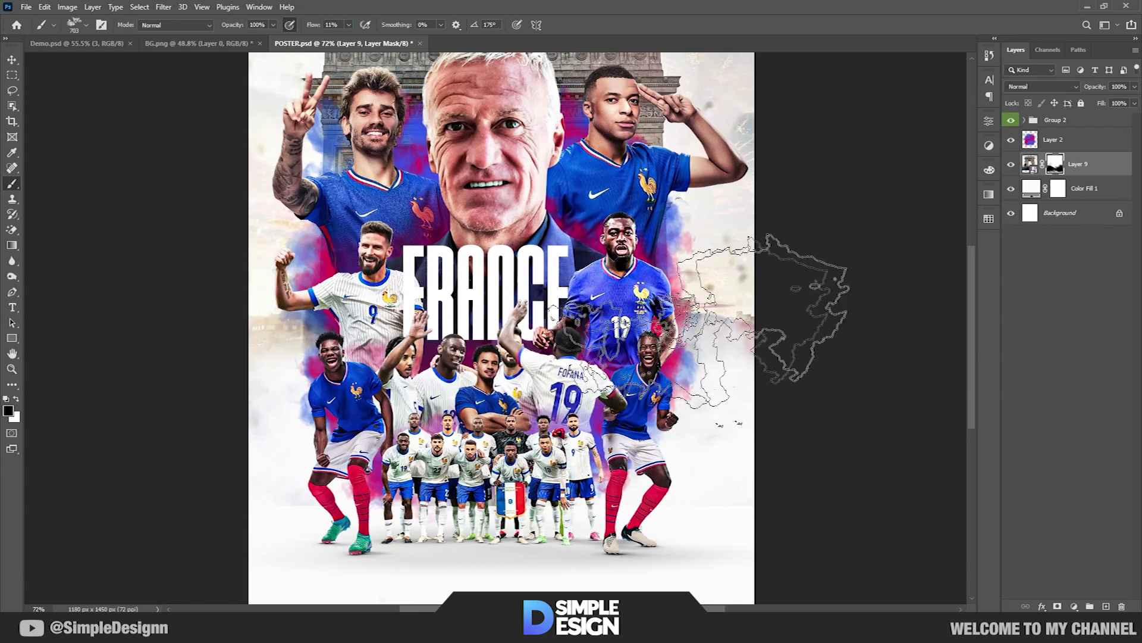
key("ctrl+0")
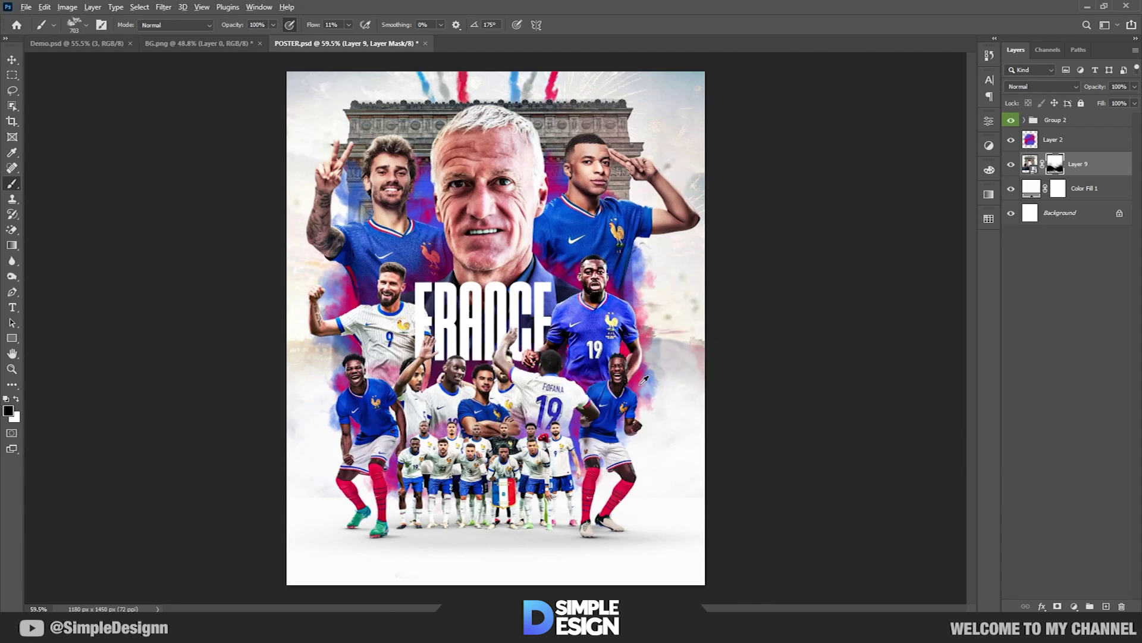
key("v")
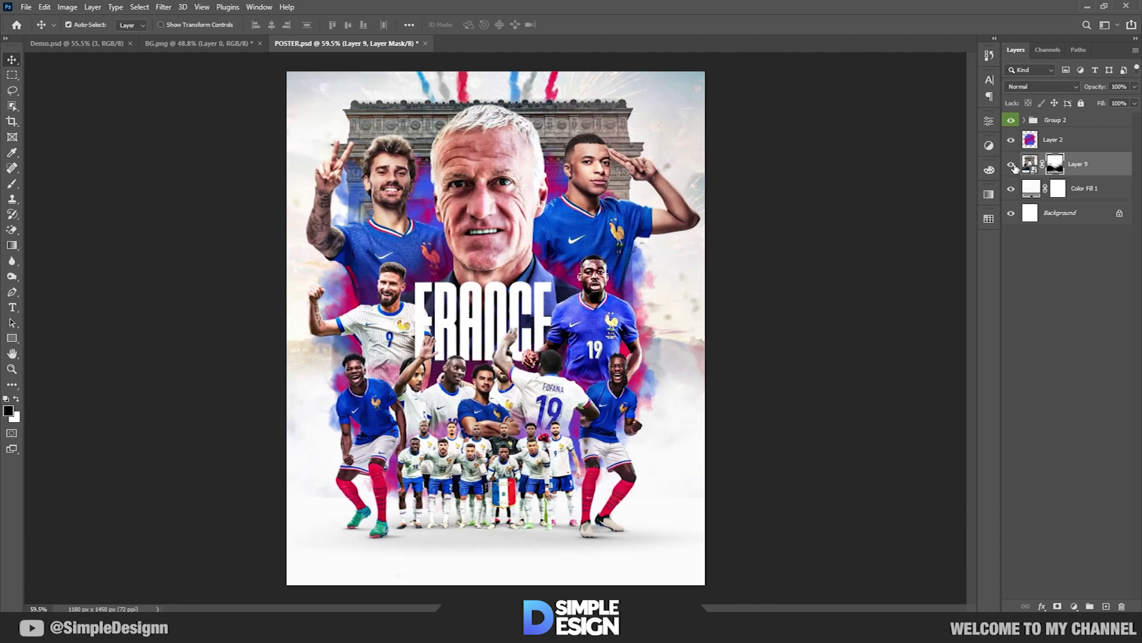
left_click(1074, 606)
Add a Vibrance adjustment and a Colour Balance pushing midtones towards blue above Layer 9
left_click(1071, 474)
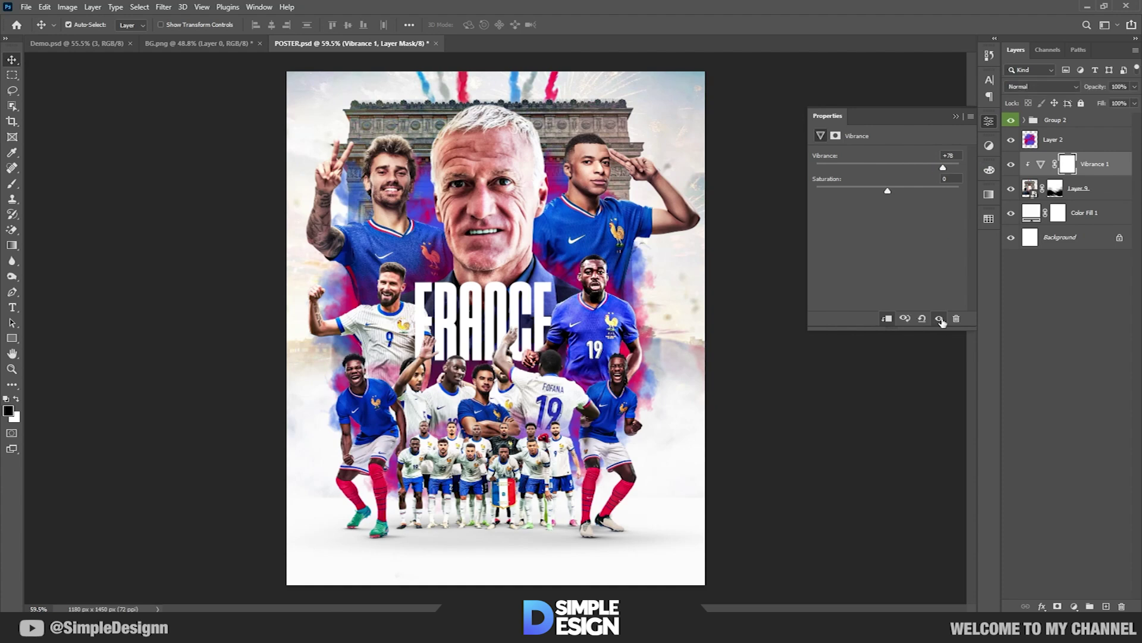
left_click(956, 116)
left_click(1089, 188)
left_click(1074, 606)
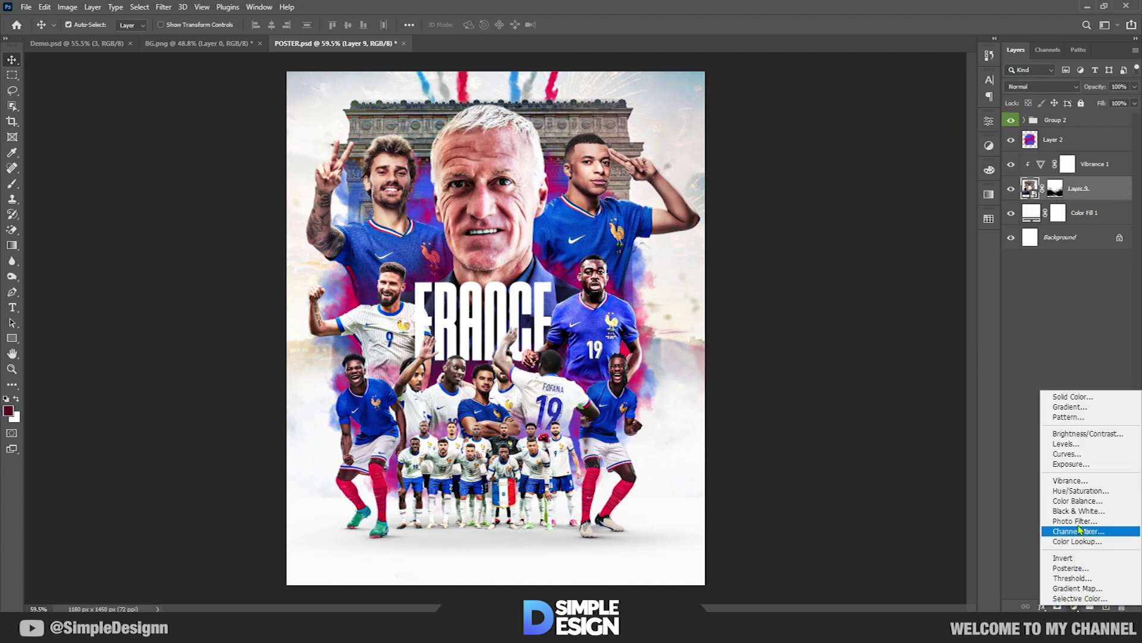
left_click(1078, 500)
left_click_drag(872, 220, 874, 221)
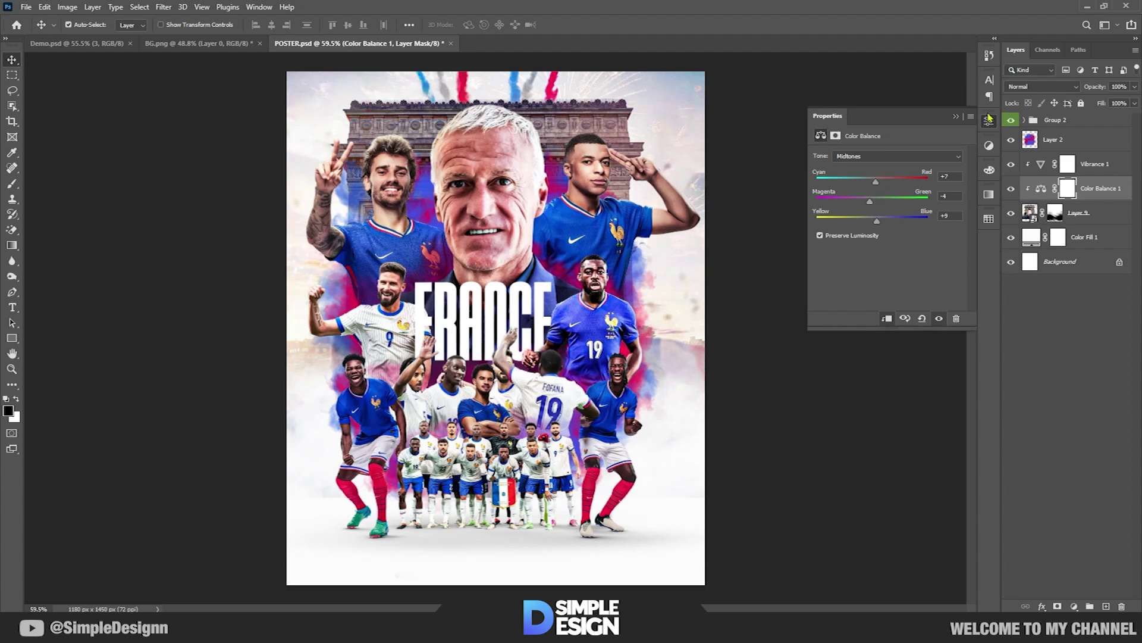
left_click(986, 123)
Add Brightness/Contrast at 105 with an inverted mask, painting it onto the coach and top players
left_click(1113, 214)
left_click(1074, 606)
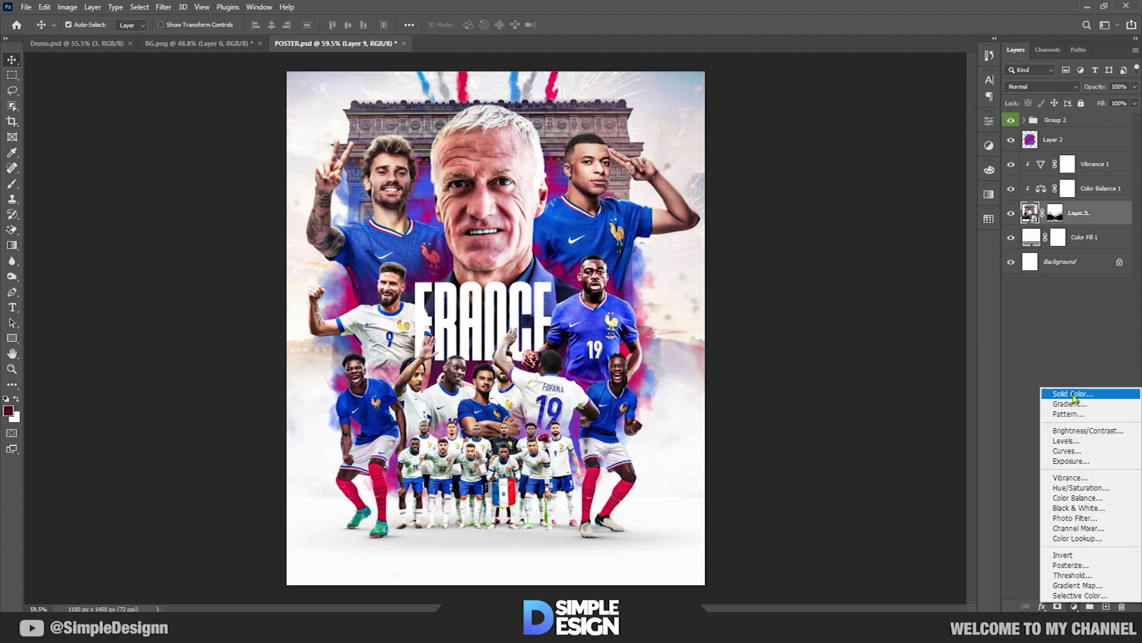
left_click(1065, 405)
left_click_drag(888, 190, 938, 189)
left_click(956, 117)
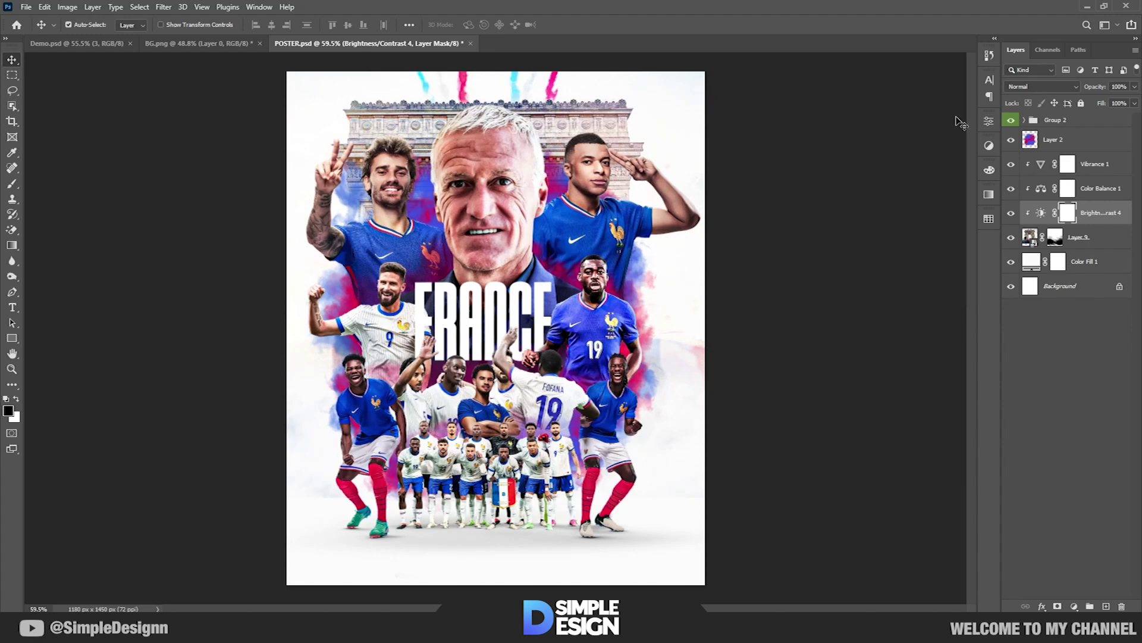
key("ctrl+i")
key("b")
key("x")
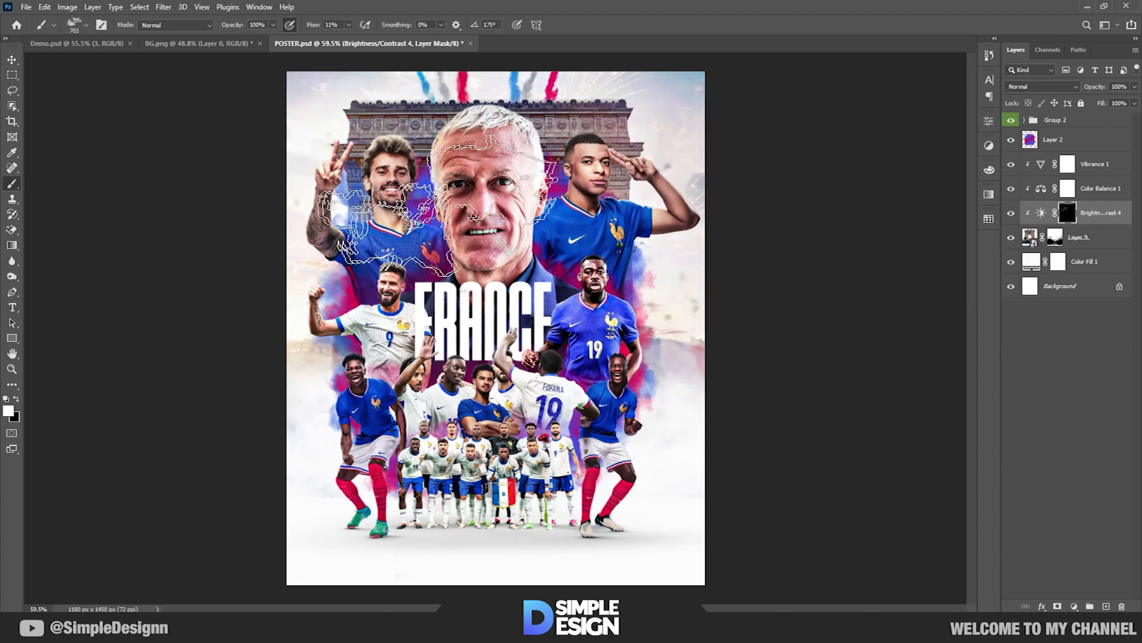
left_click_drag(316, 25, 340, 24)
mouse_move(464, 197)
left_mouse_down()
mouse_move(360, 199)
mouse_move(400, 198)
left_mouse_up()
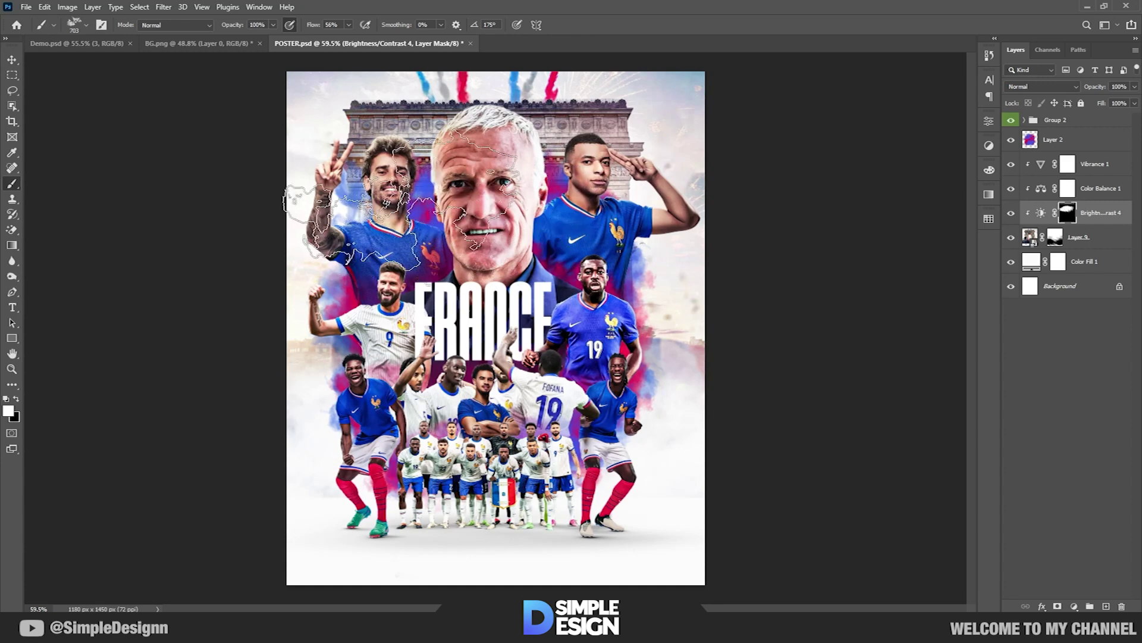
key("v")
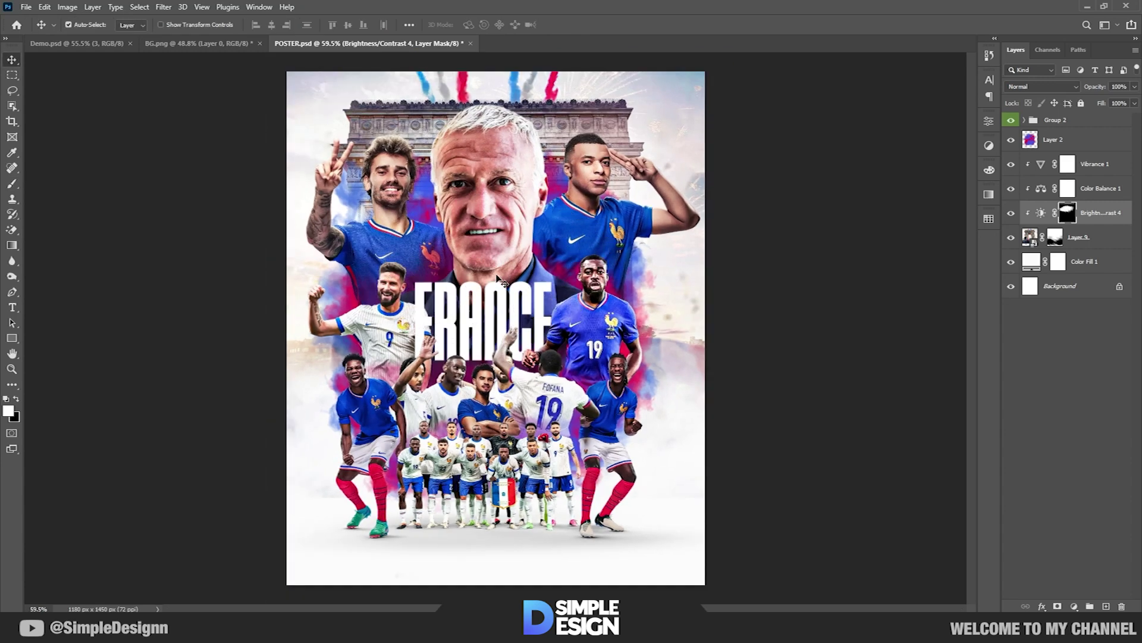
Group the layers from the top adjustment down to Color Fill 1 with Ctrl+G
left_click(1090, 176)
left_click(1101, 262, "shift")
key("ctrl+g")
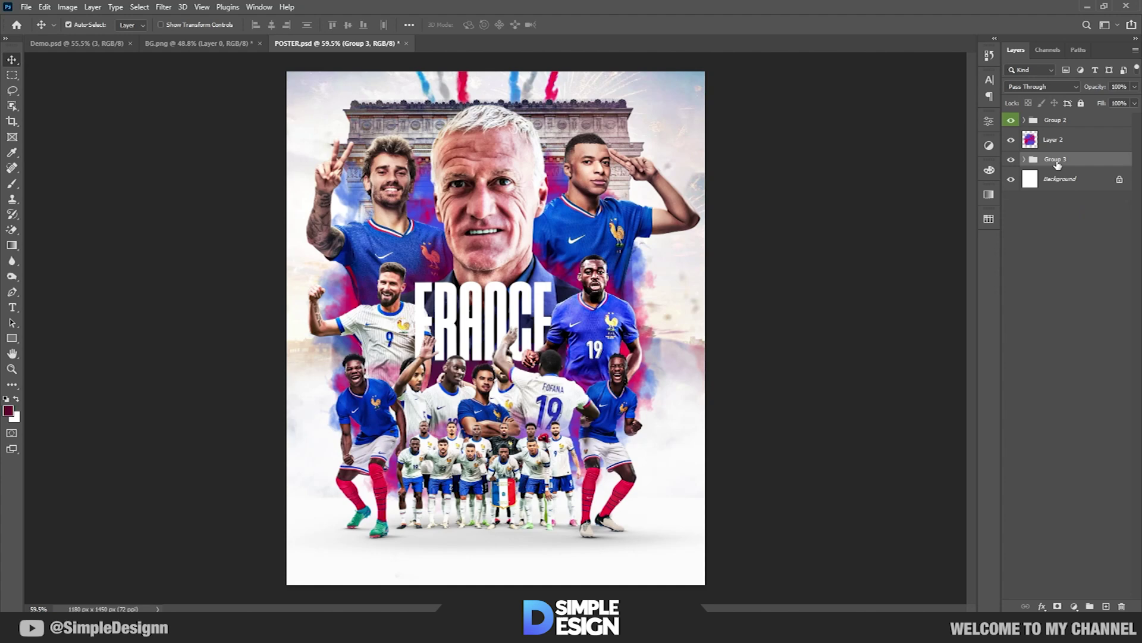
Paste the French flag above the FRANCE layer, clip it to the letters, and enlarge it
left_click(485, 338)
scroll(488, 340, "up", 2)
scroll(524, 342, "up", 3)
scroll(555, 347, "up", 3)
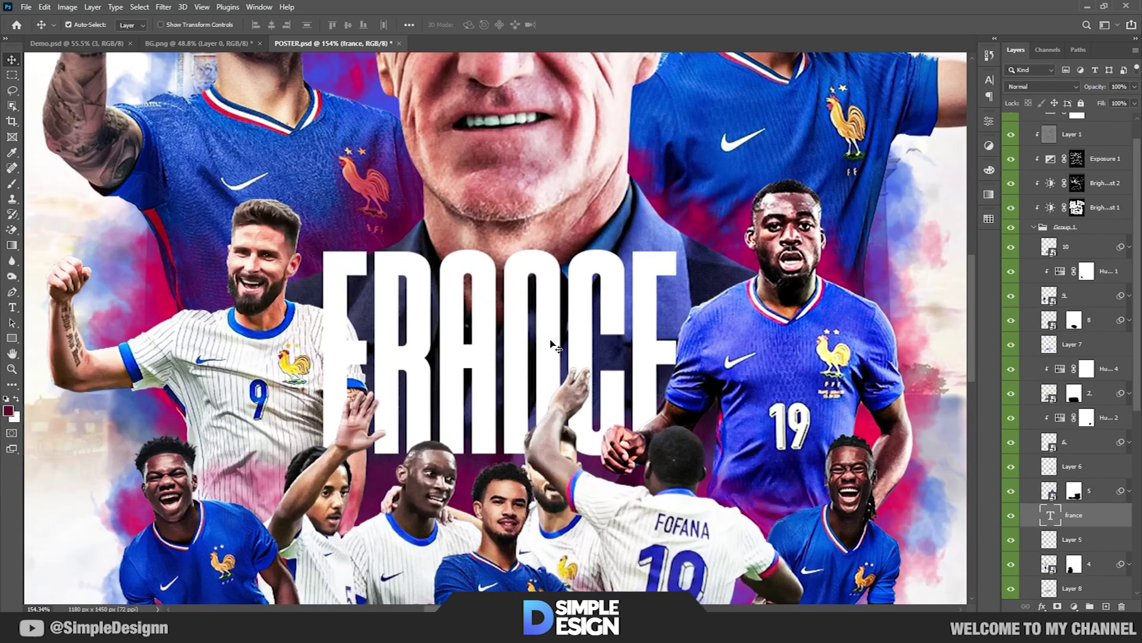
key("ctrl+v")
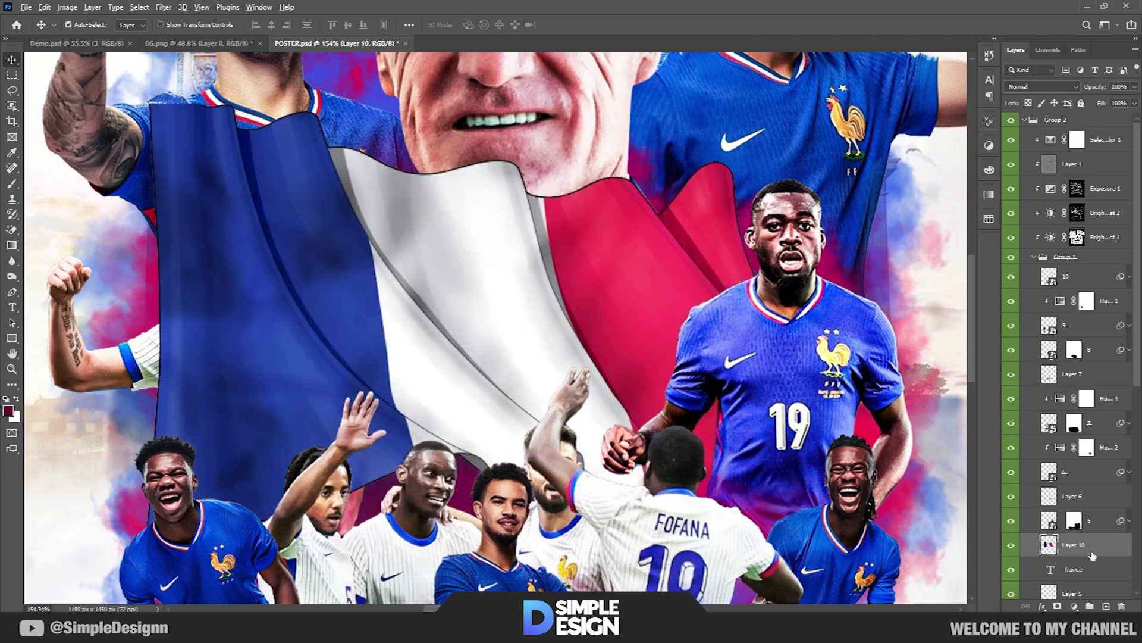
left_click(1093, 557, "alt")
scroll(693, 372, "down", 1)
key("ctrl+t")
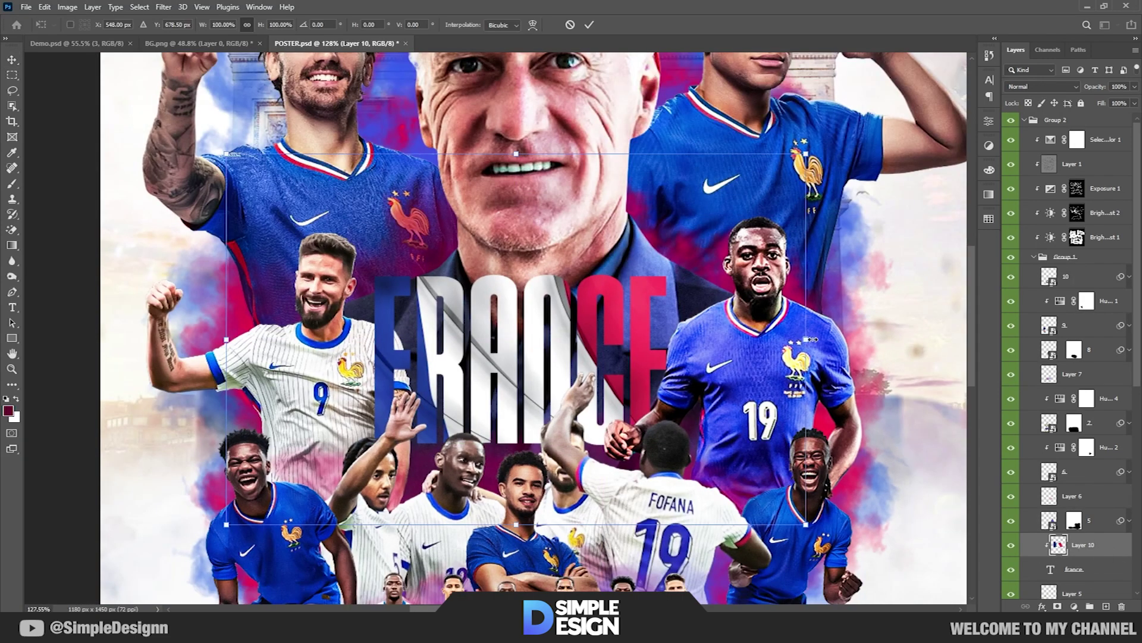
left_click_drag(809, 339, 878, 341)
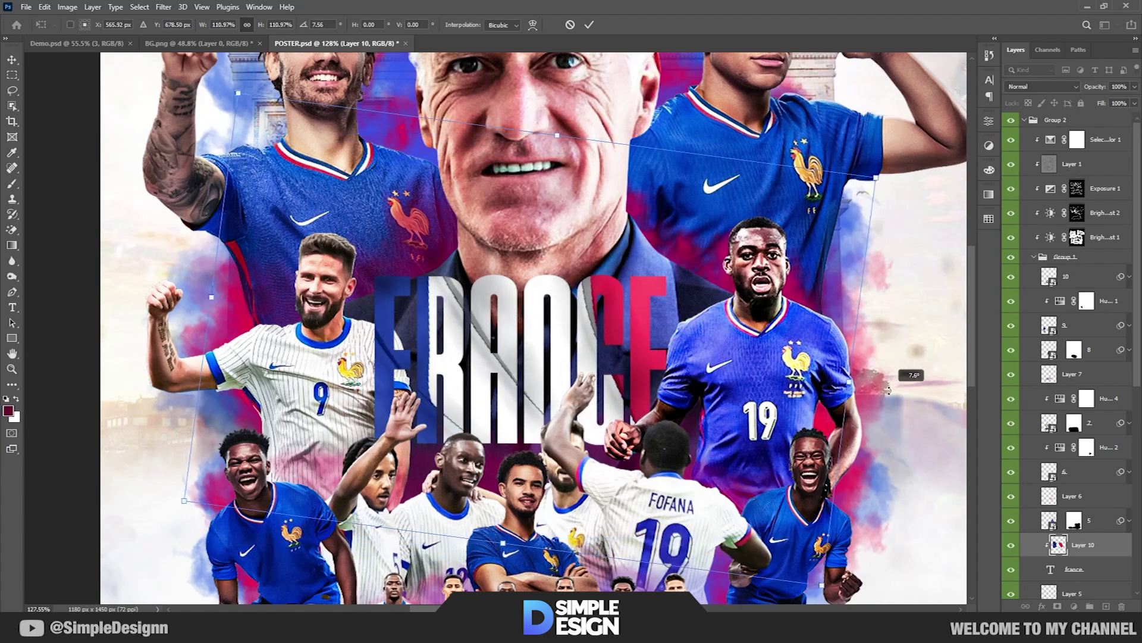
left_click_drag(539, 351, 564, 356)
key("Return")
Group the flag and france text layers into a group named TEXT
scroll(564, 355, "up", 1)
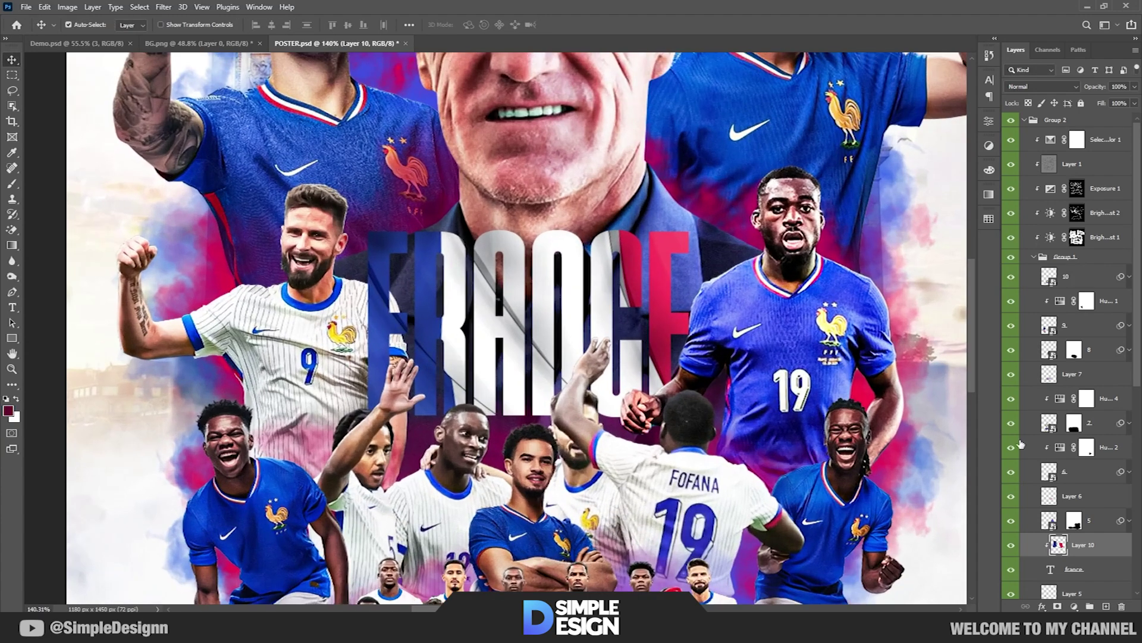
scroll(1071, 416, "down", 3)
left_click(1097, 495)
key("ctrl+g")
double_click(1070, 465)
type("TEXT")
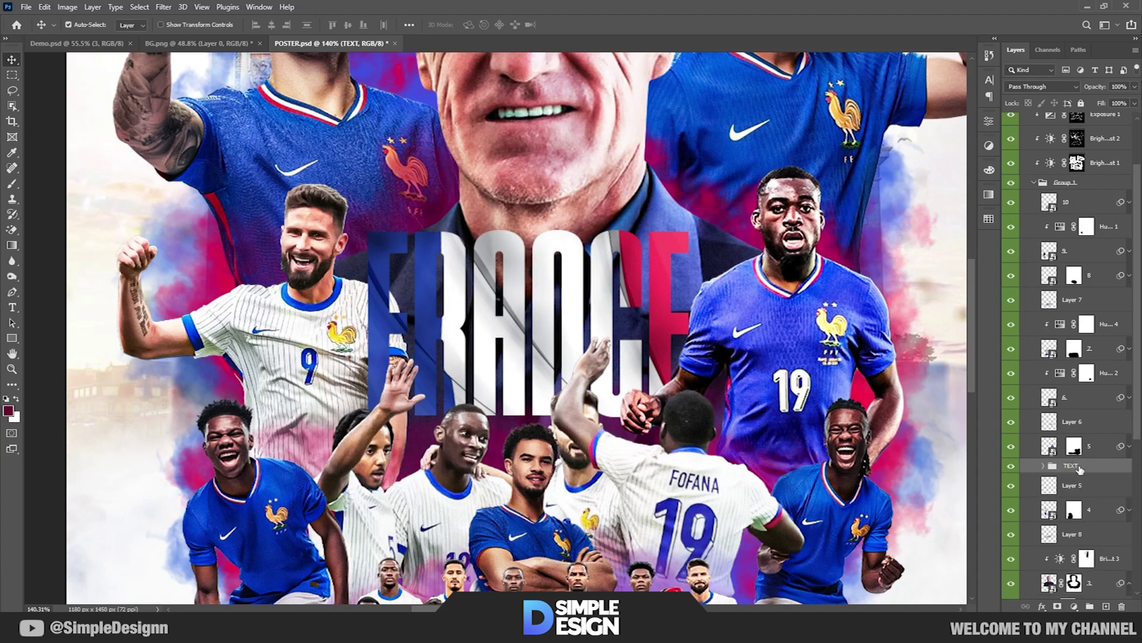
left_click(1043, 466)
left_click(1112, 493)
Give the france title a stroke, a softened inner shadow and a lower-opacity bluish inner glow
right_click(1113, 493)
left_click(979, 87)
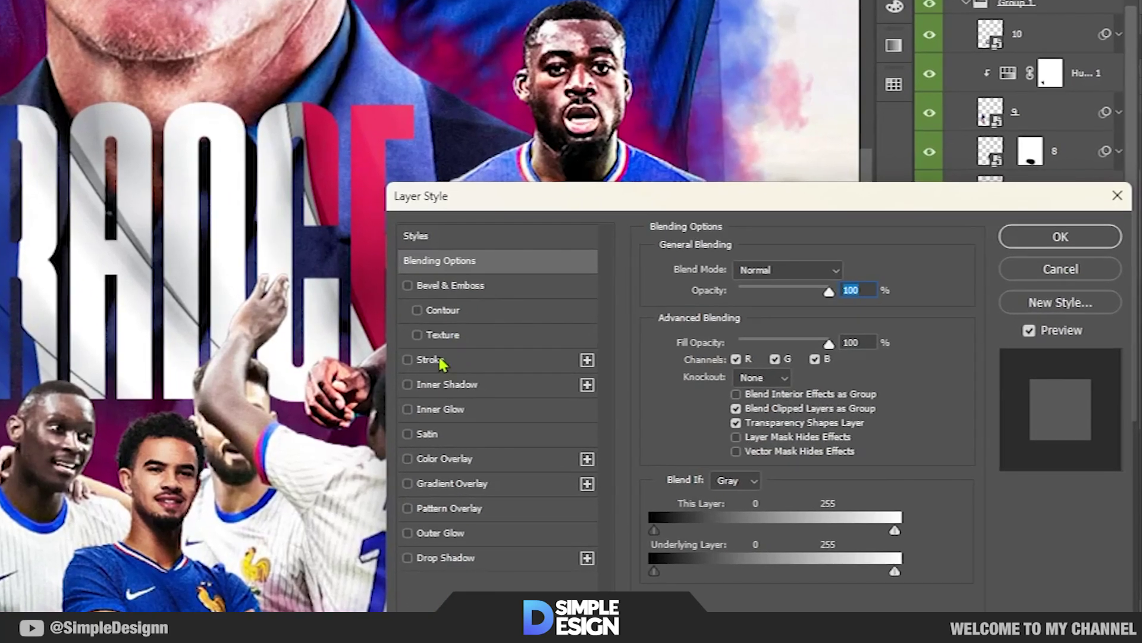
left_click(440, 359)
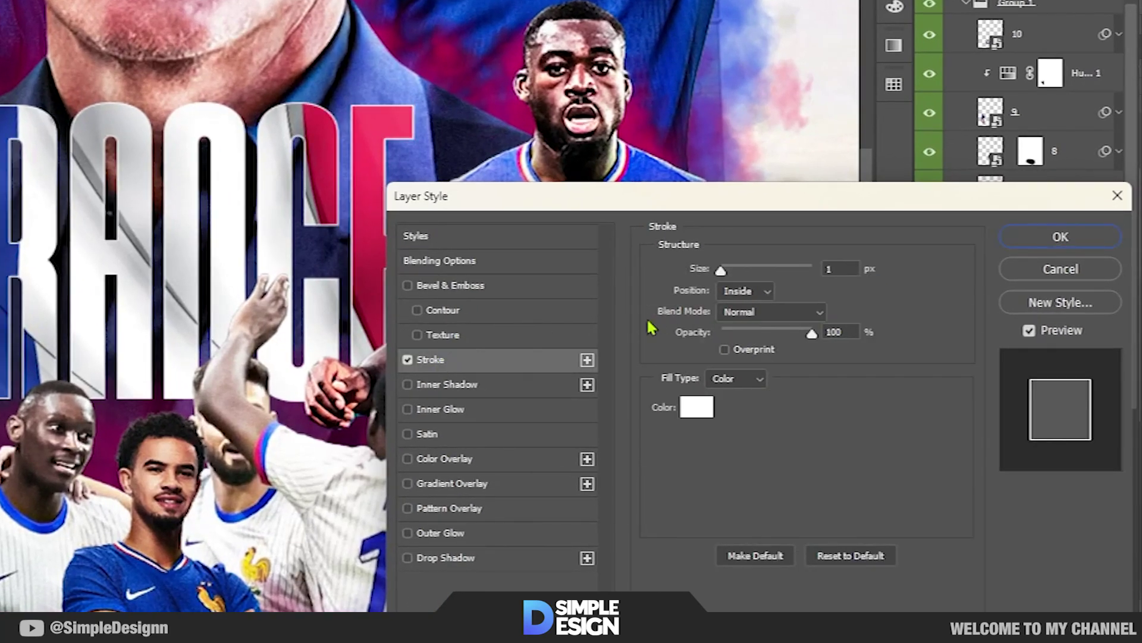
left_click(446, 384)
left_click_drag(752, 297, 747, 297)
left_click_drag(756, 379, 750, 379)
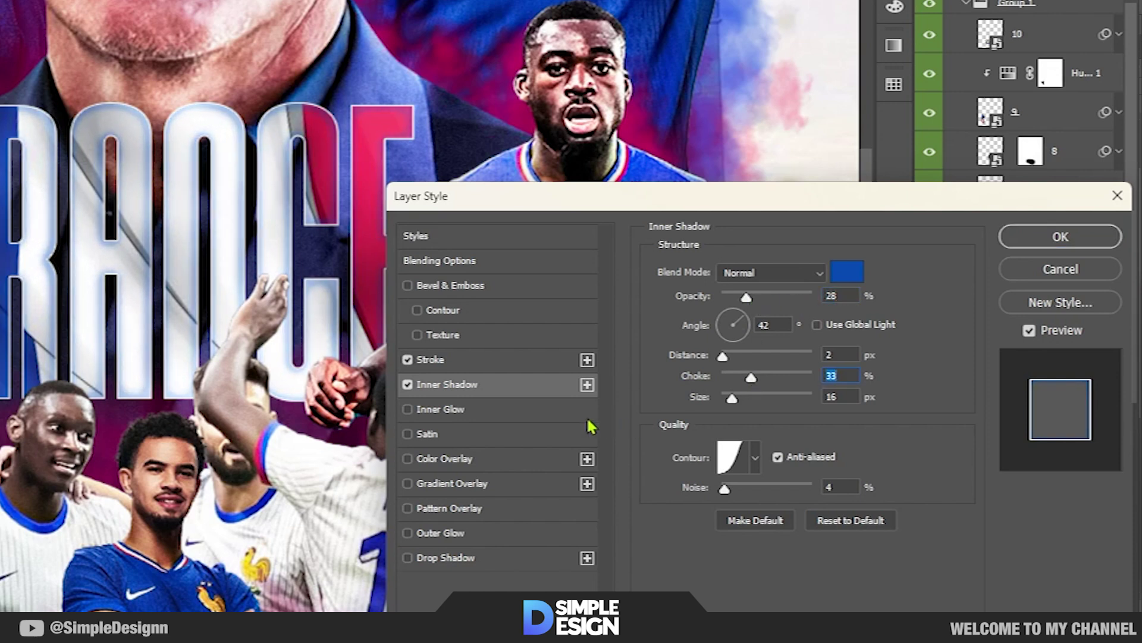
left_click(494, 408)
left_click_drag(764, 287, 743, 304)
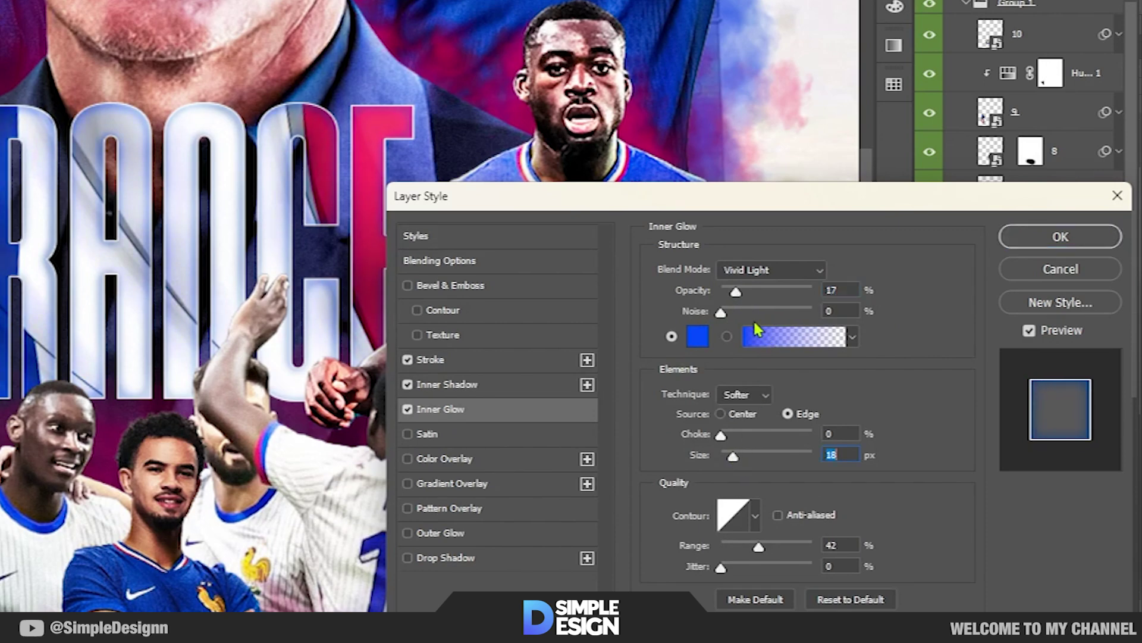
Add a dark blue drop shadow, an enlarged red outer glow, and a bevel at about 490% depth
left_click(463, 560)
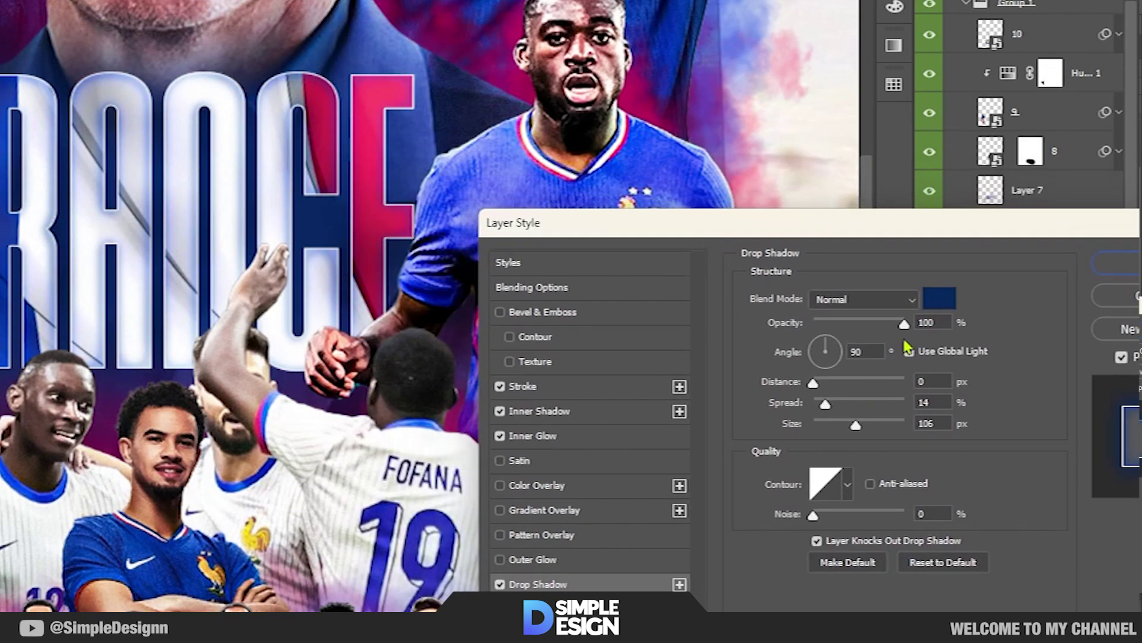
left_click(848, 272)
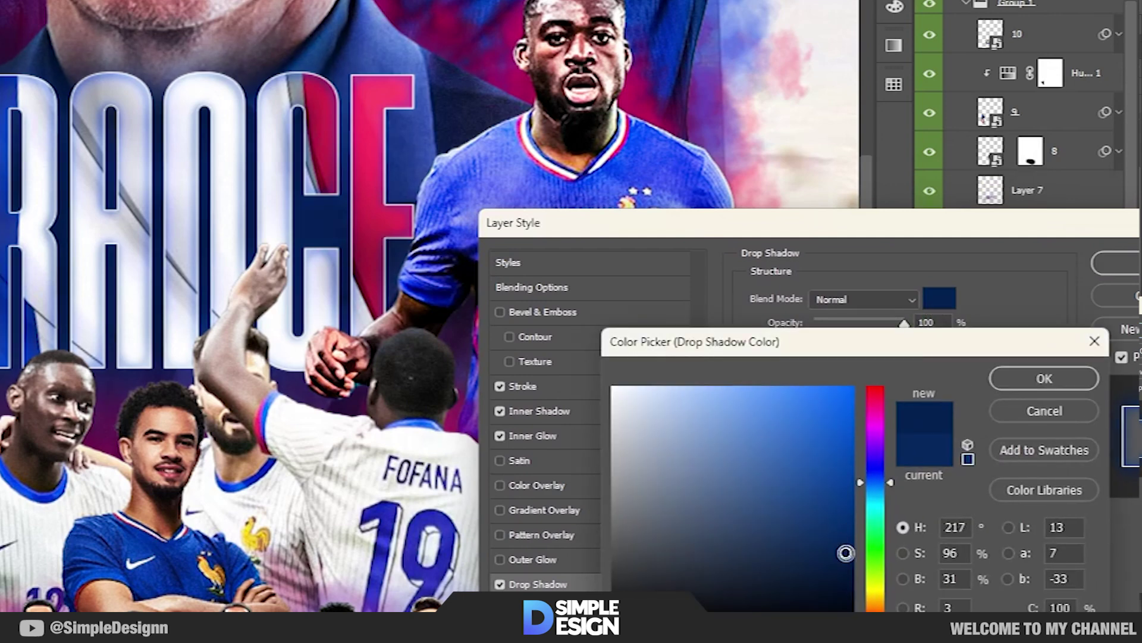
left_click(1005, 380)
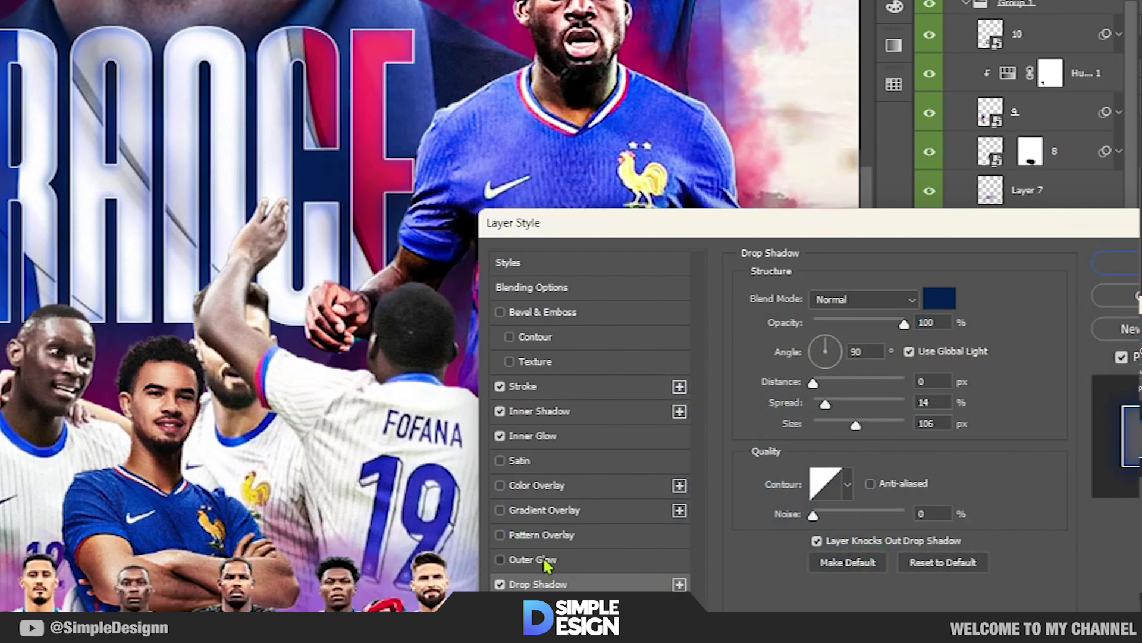
left_click(544, 560)
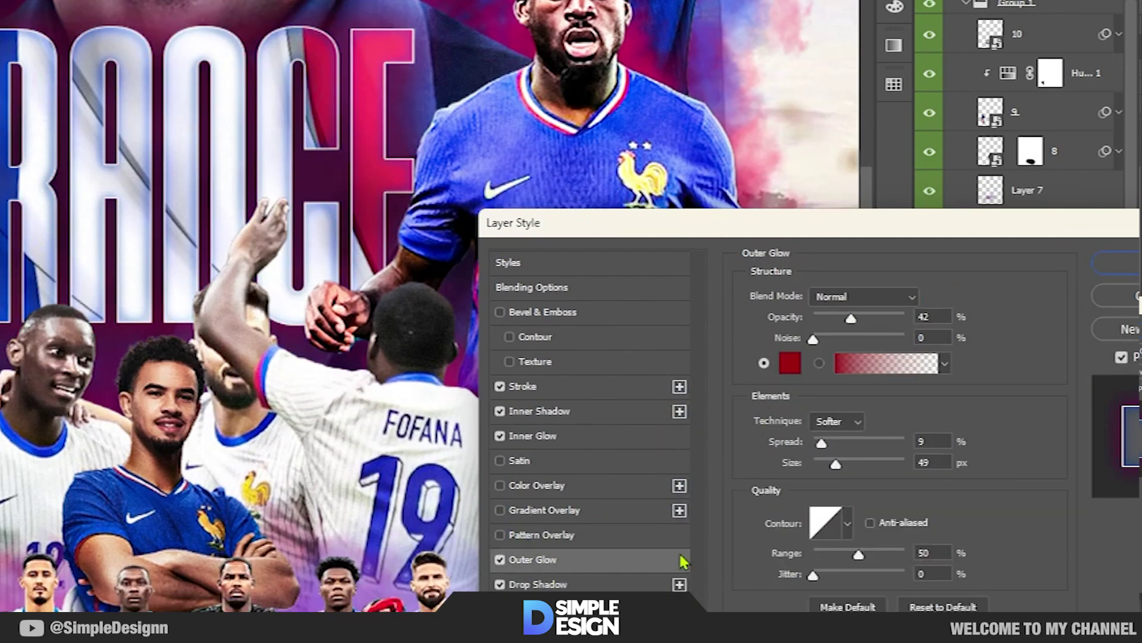
left_click_drag(837, 469, 845, 470)
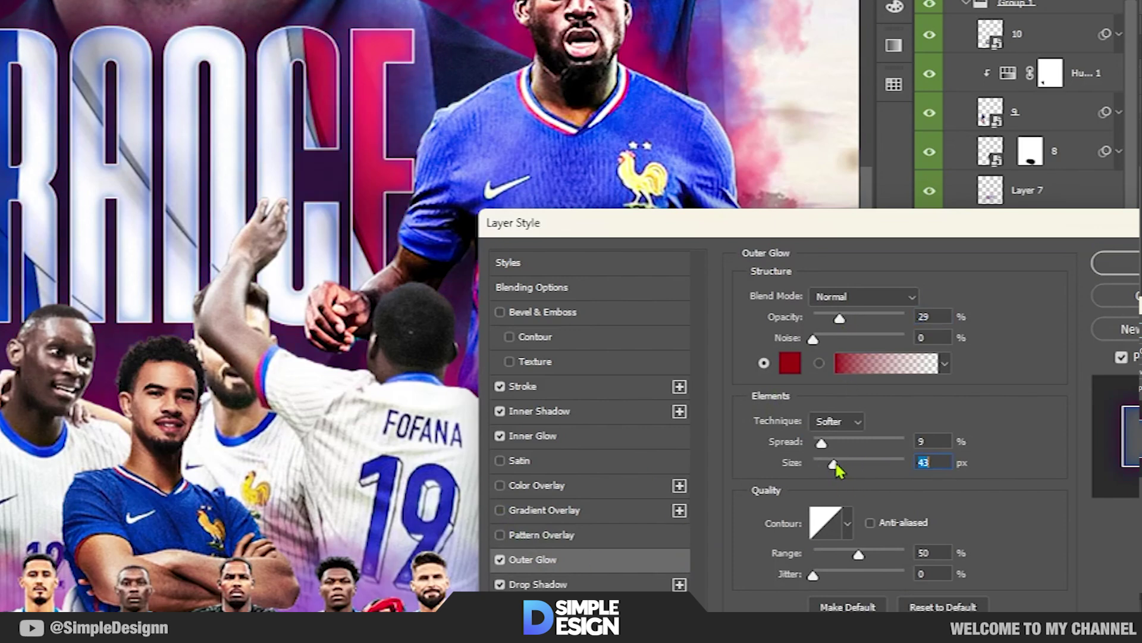
left_click(500, 313)
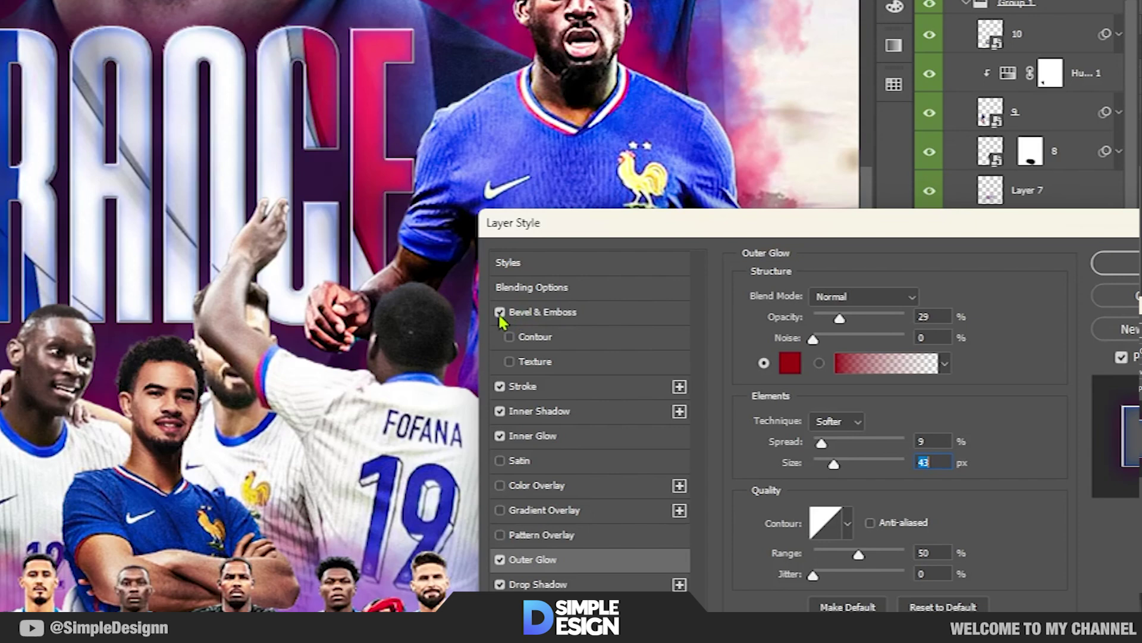
left_click(590, 320)
left_click_drag(908, 338, 866, 342)
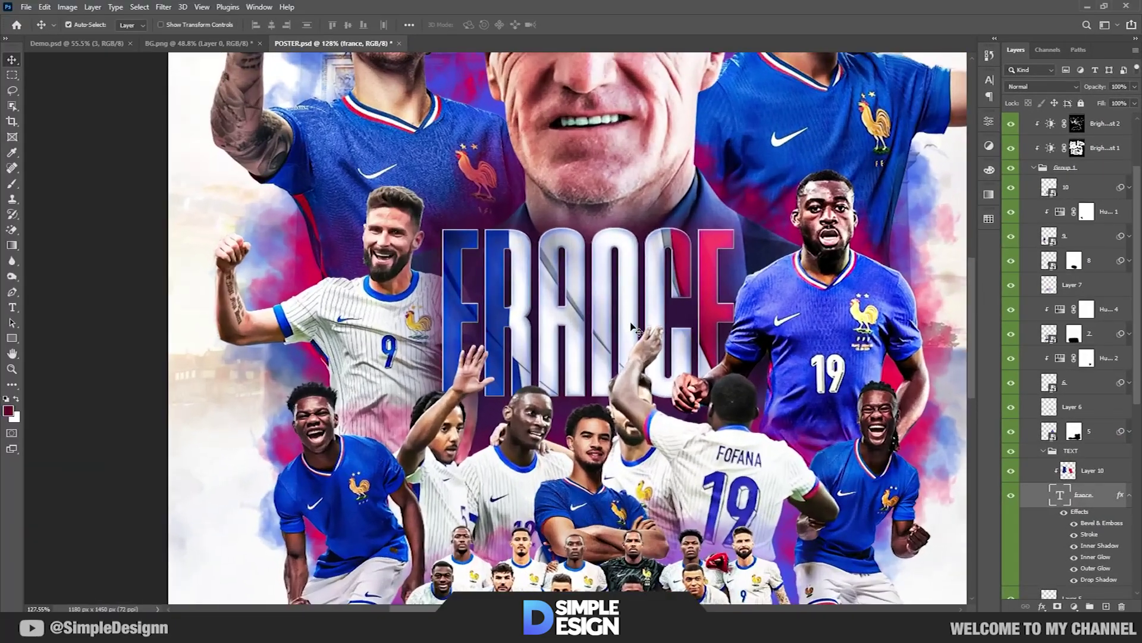
scroll(613, 321, "up", 1)
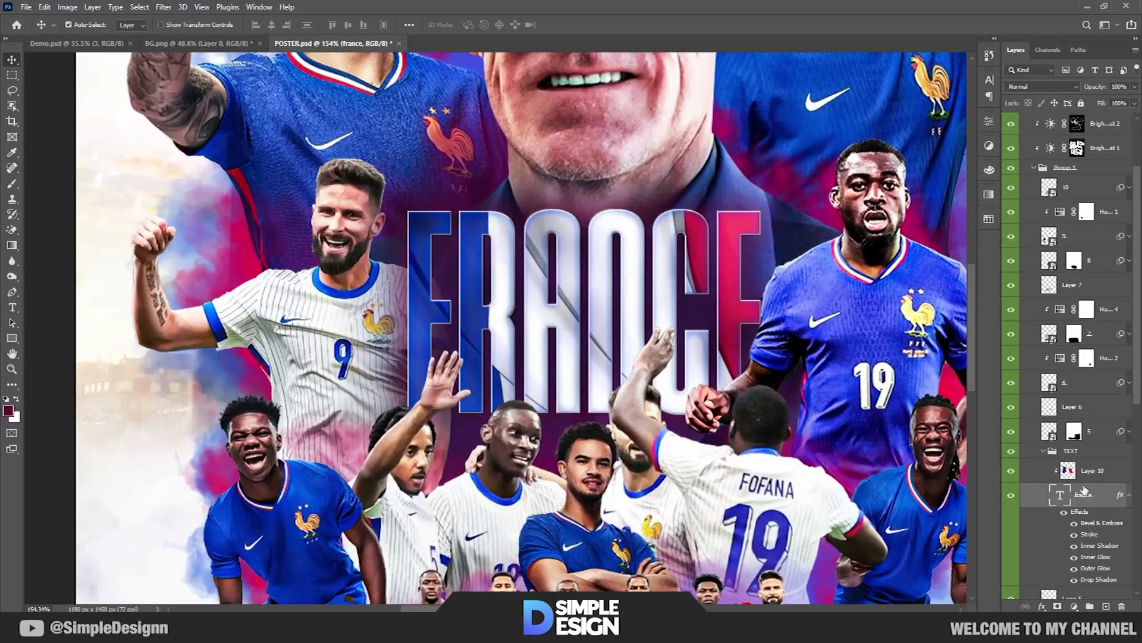
Add a Vibrance adjustment layer above the flag layer
left_click(1095, 473)
left_click(1074, 605)
left_click(1062, 482)
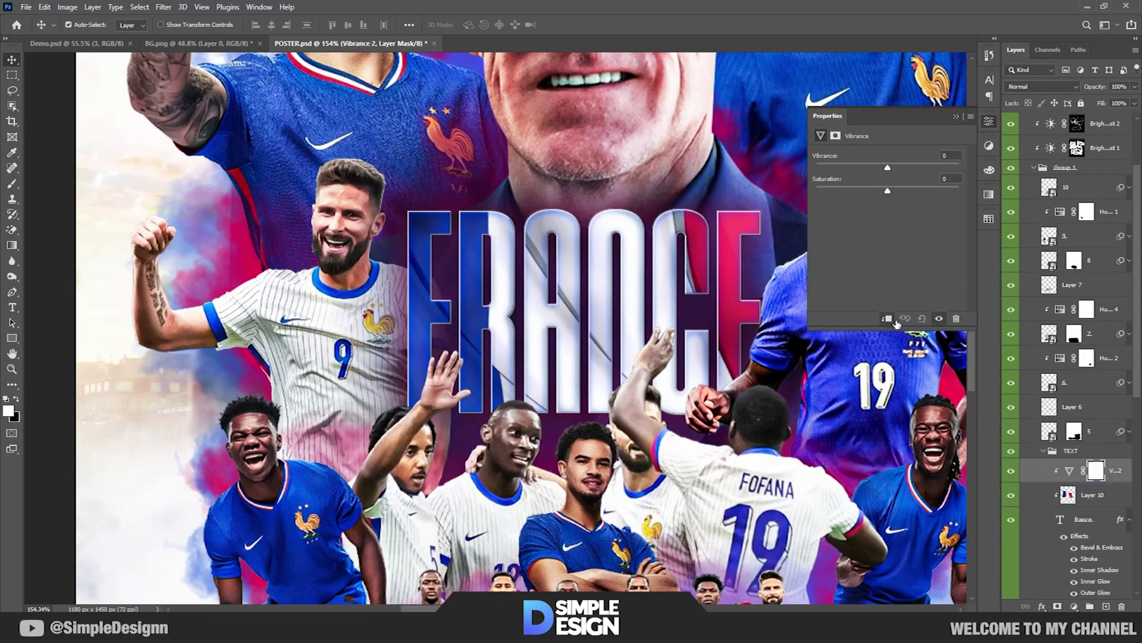
left_click(957, 117)
Add a Brightness/Contrast layer with Brightness about 48, then collapse Group 1 and Group 2
left_click(1074, 606)
left_click(1089, 436)
left_click_drag(889, 190, 910, 189)
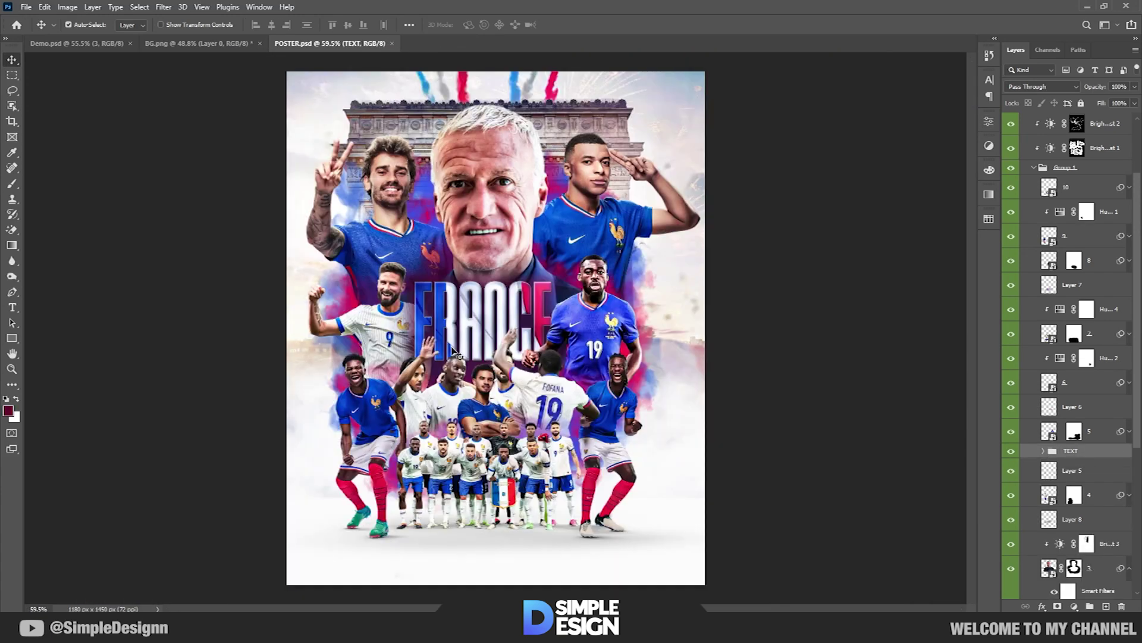
scroll(433, 355, "up", 1)
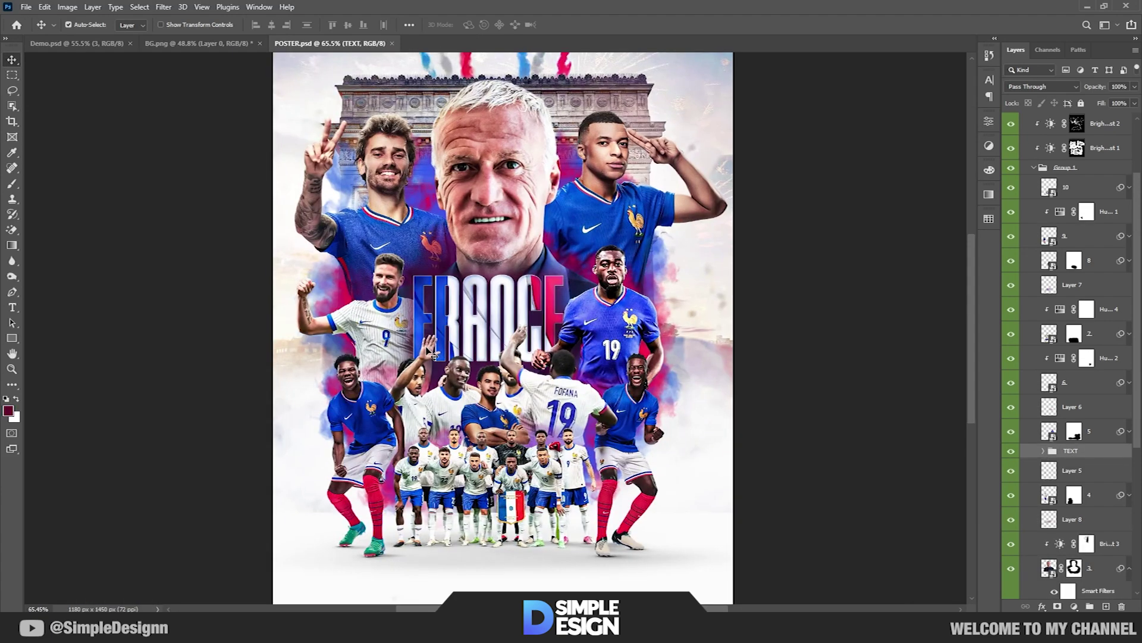
left_click(1035, 169)
left_click(1024, 121)
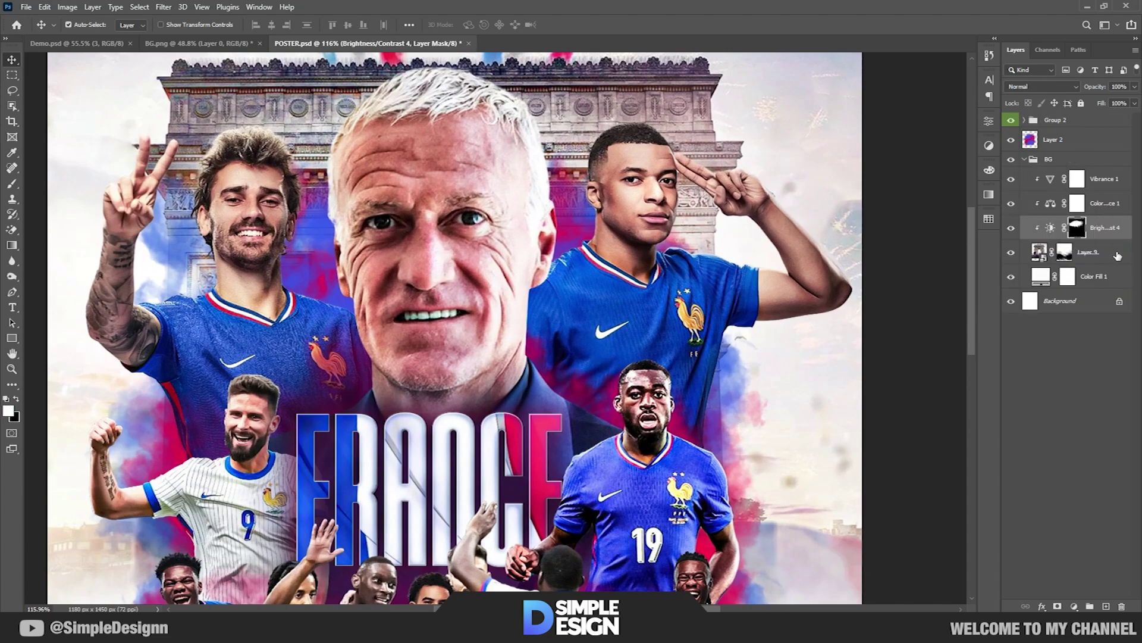
Add a new layer over the background photo and paint soft white light above the arch's right side
left_click(1117, 255)
left_click(1106, 605)
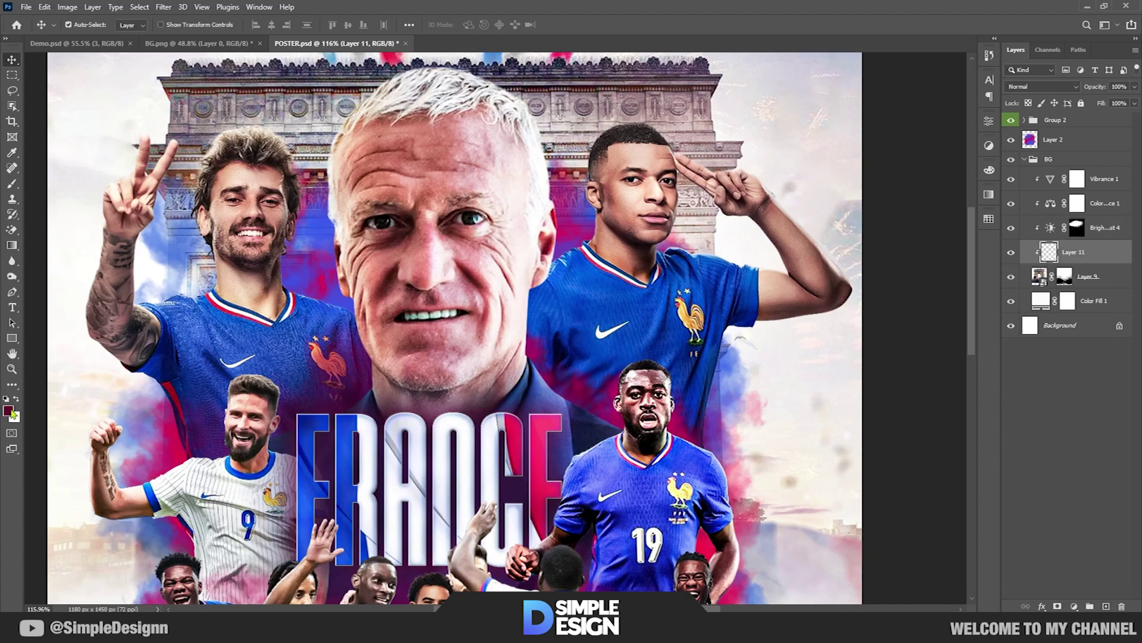
key("x")
key("b")
right_click(657, 220)
scroll(732, 447, "down", 3)
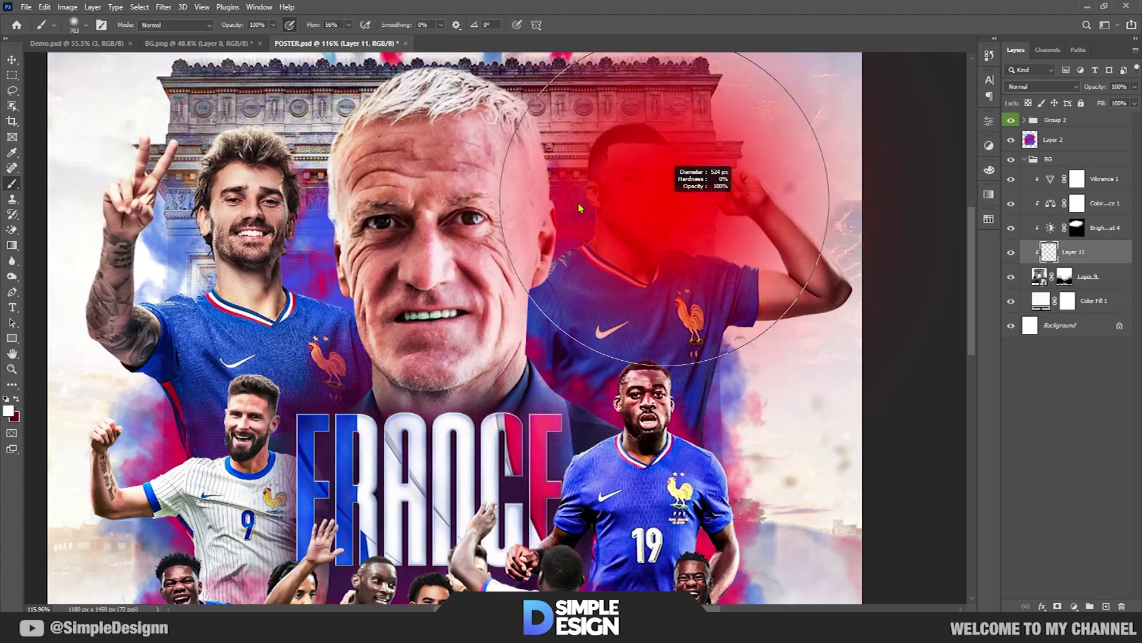
scroll(654, 197, "up", 1)
scroll(737, 183, "up", 2)
left_click_drag(766, 204, 624, 129)
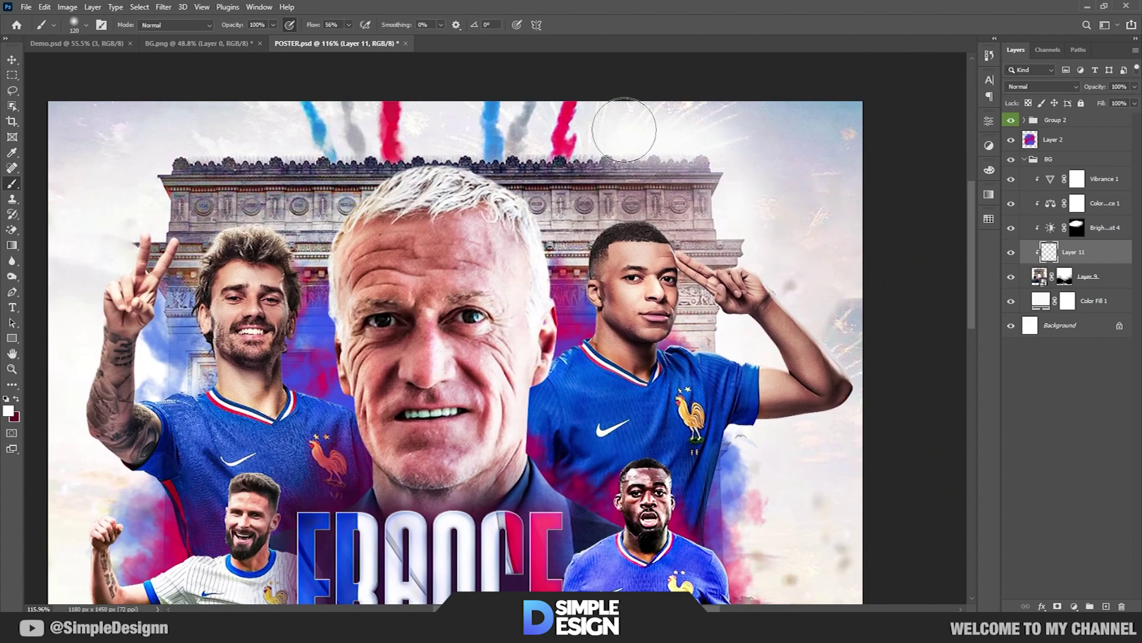
Brighten the sky along the arch top, add another empty layer, and collapse the BG group
left_click_drag(139, 198, 332, 183)
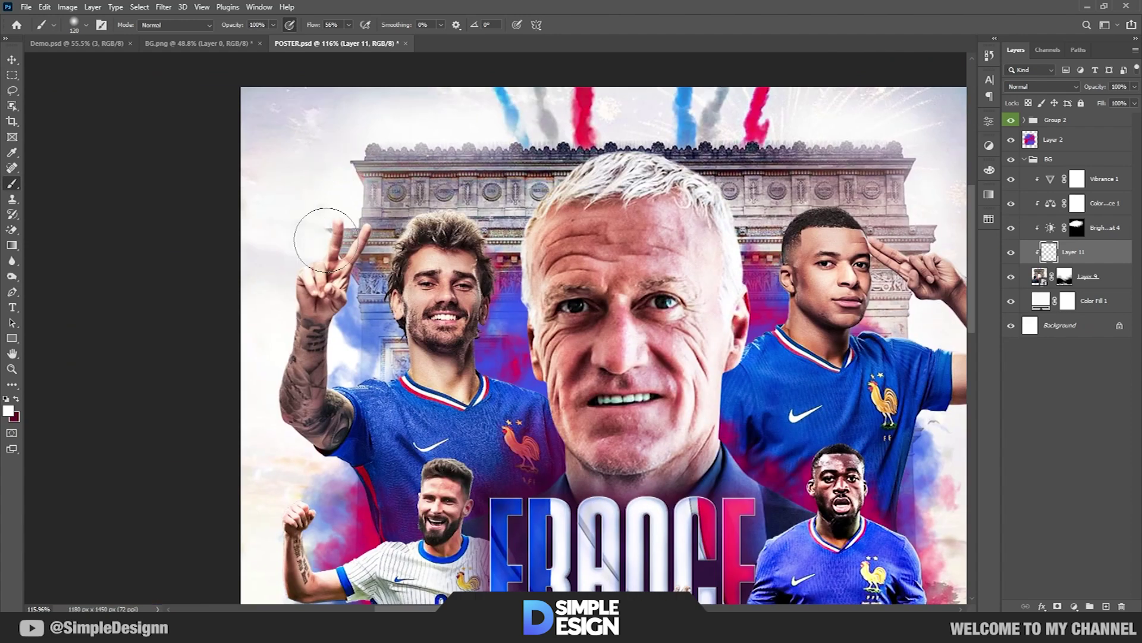
scroll(525, 253, "down", 2)
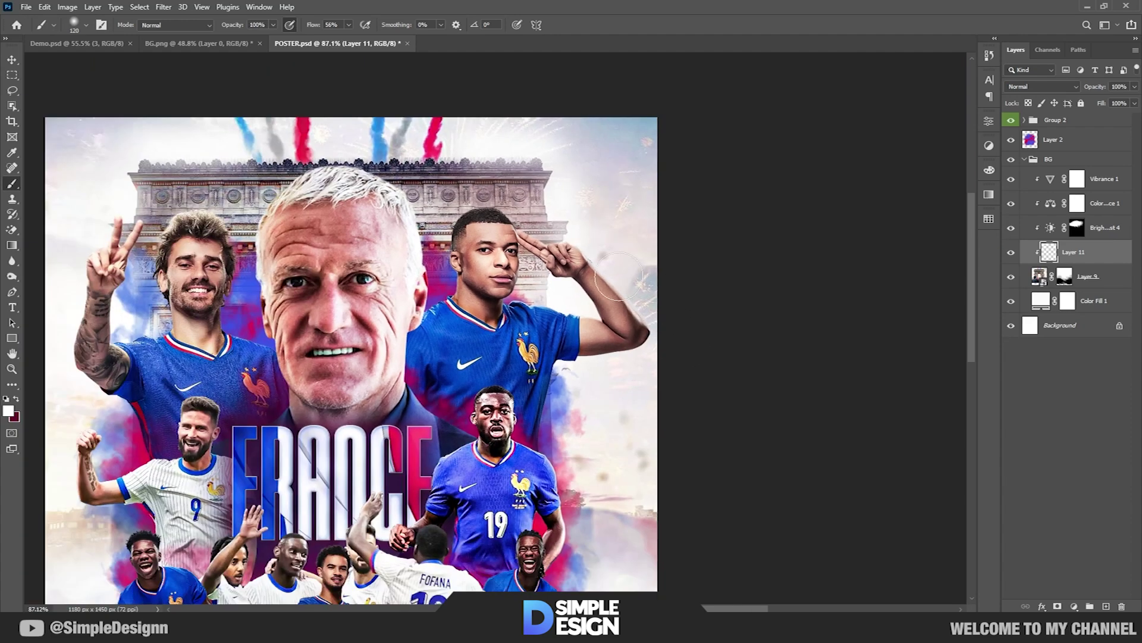
left_click_drag(341, 226, 436, 220)
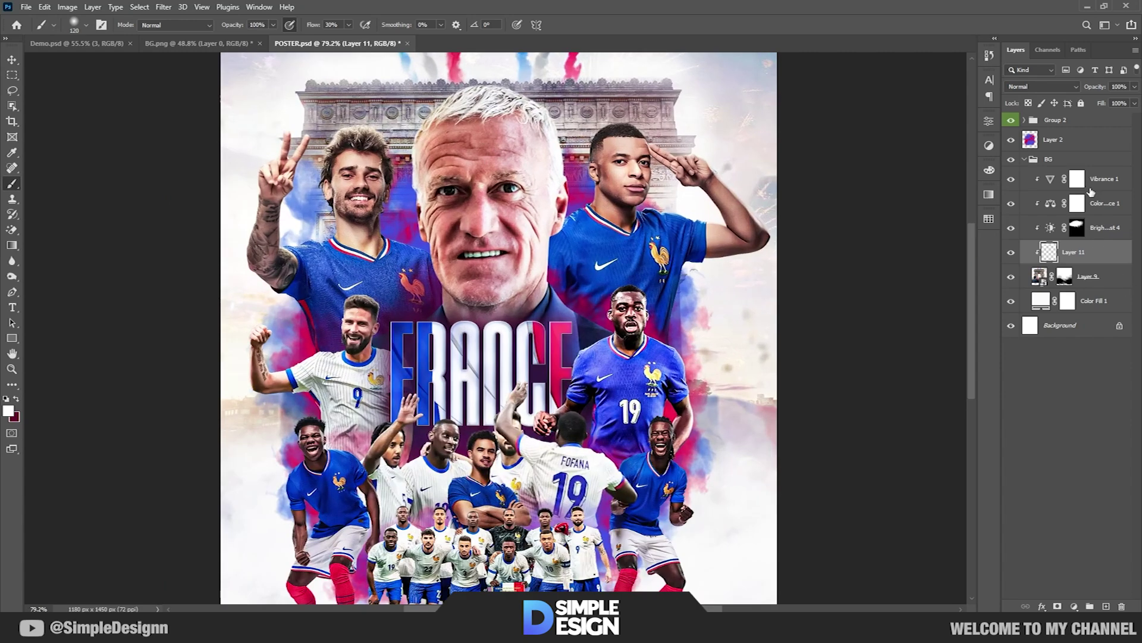
left_click(1106, 607)
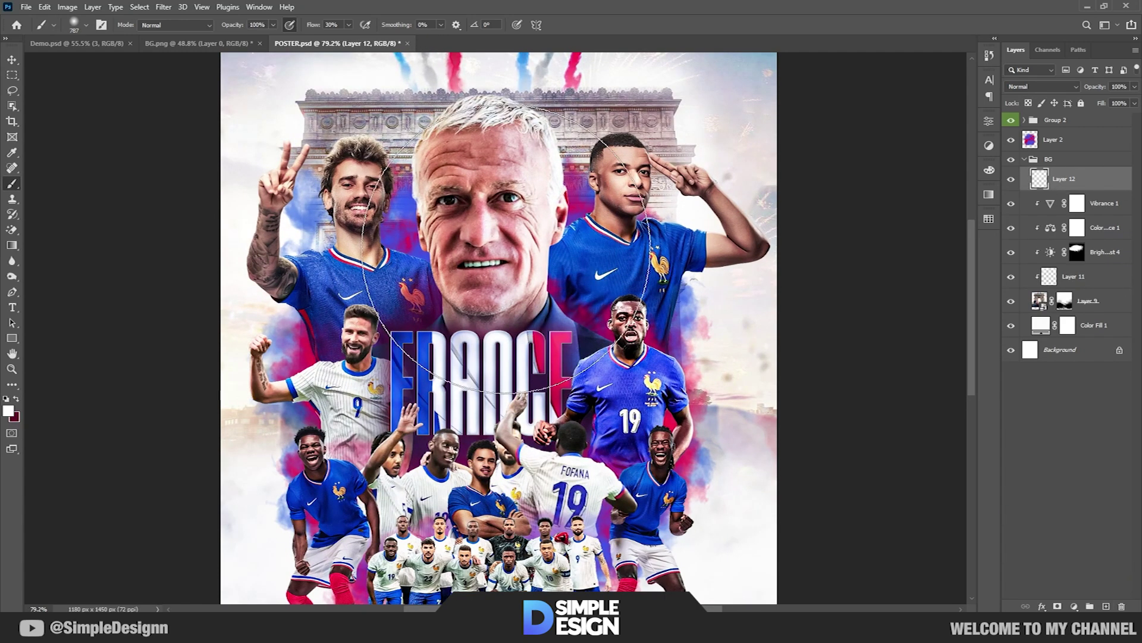
scroll(495, 257, "down", 2)
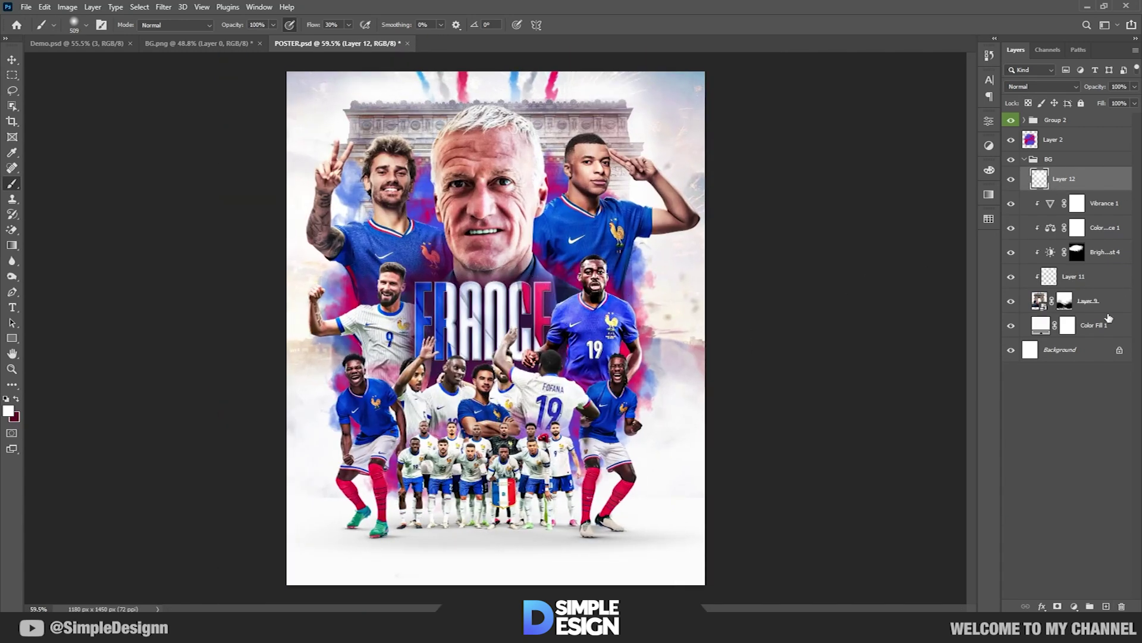
left_click(1024, 160)
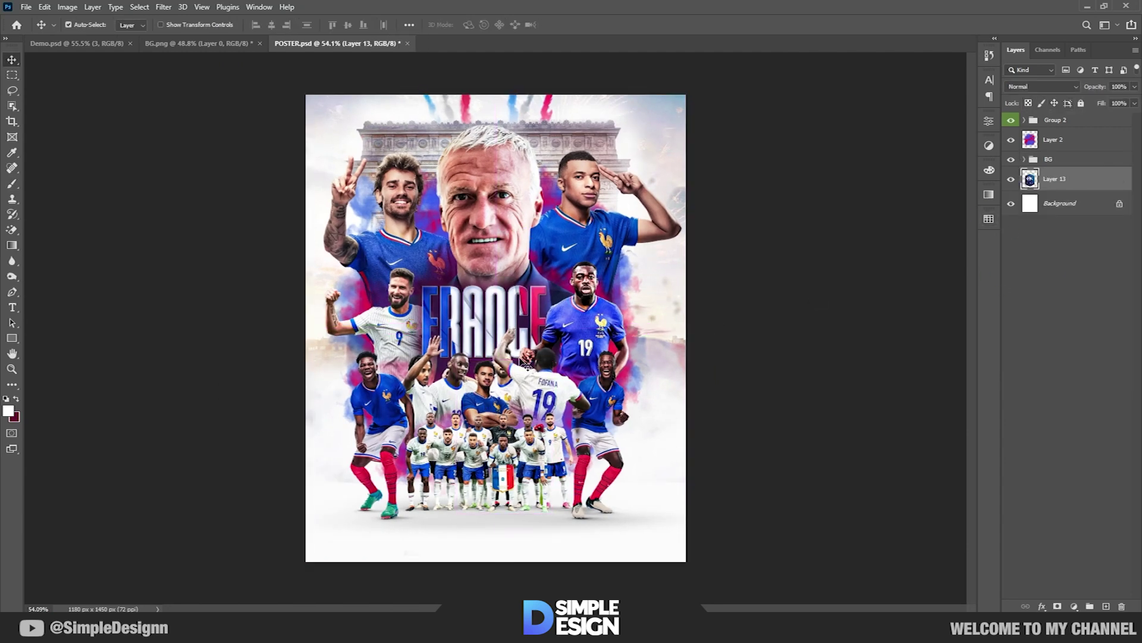
Convert the crest layer to a Smart Object, shrink it to about 22%, and move it above the BG group
right_click(1041, 179)
left_click(1012, 249)
key("ctrl+t")
mouse_move(580, 324)
left_mouse_down()
mouse_move(524, 327)
mouse_move(524, 521)
left_mouse_up()
key("Return")
left_click_drag(1056, 179, 1059, 153)
key("ctrl+t")
mouse_move(524, 501)
left_mouse_down()
mouse_move(499, 521)
mouse_move(658, 131)
mouse_move(635, 167)
left_mouse_up()
key("Return")
Move the crest to the bottom centre of the poster and shrink it slightly
key("ctrl+t")
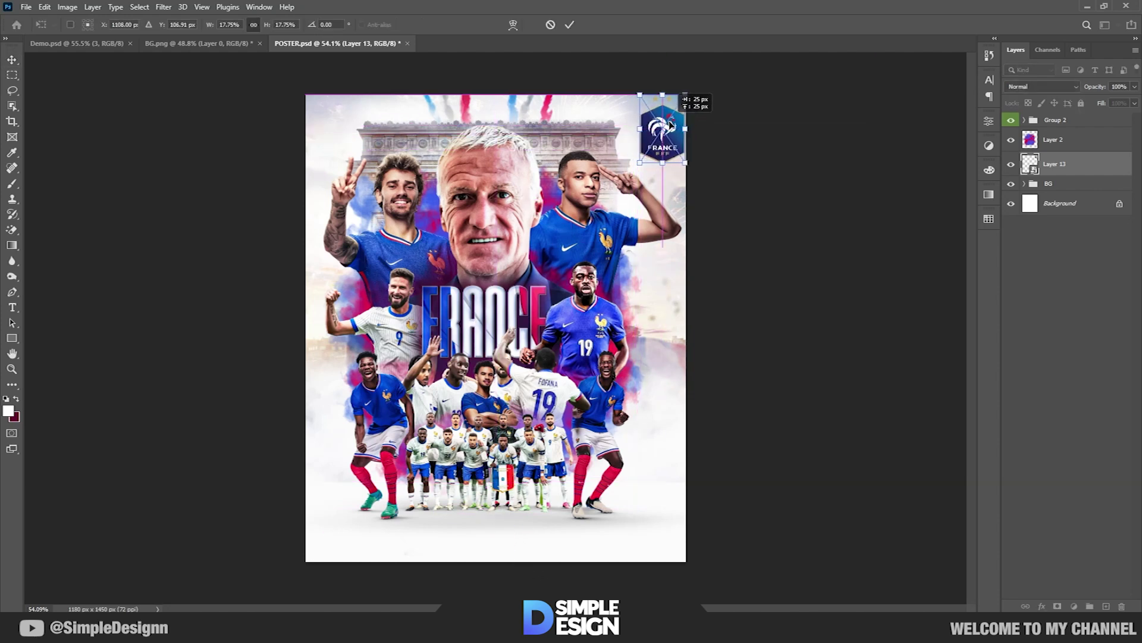
key("Return")
left_click_drag(669, 136, 496, 534)
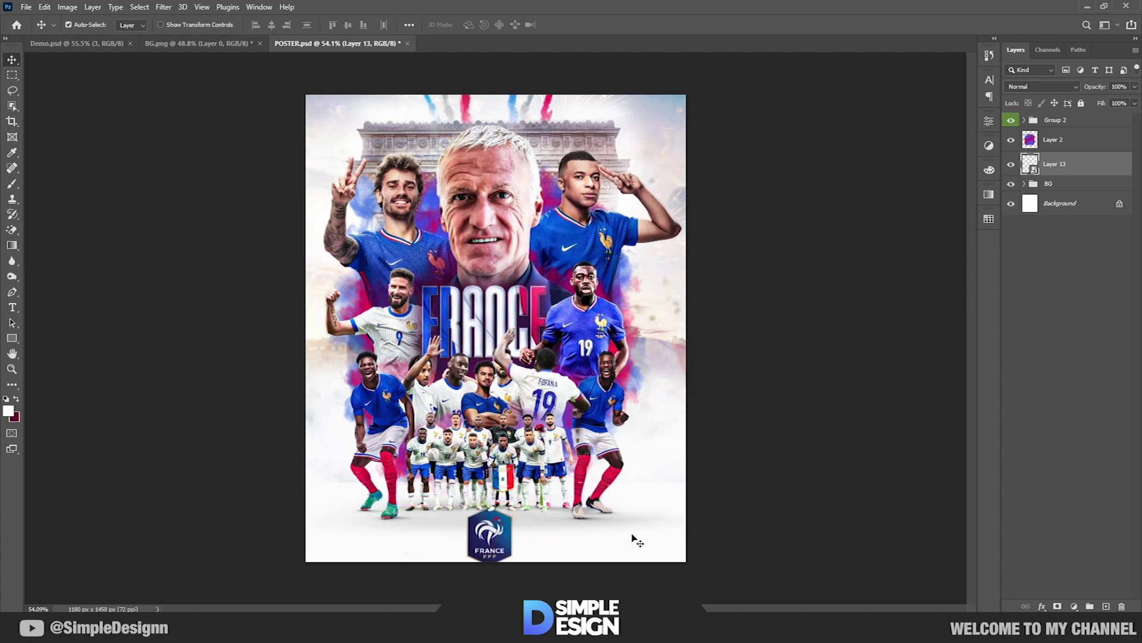
key("ctrl+t")
left_click_drag(491, 536, 500, 536)
key("Return")
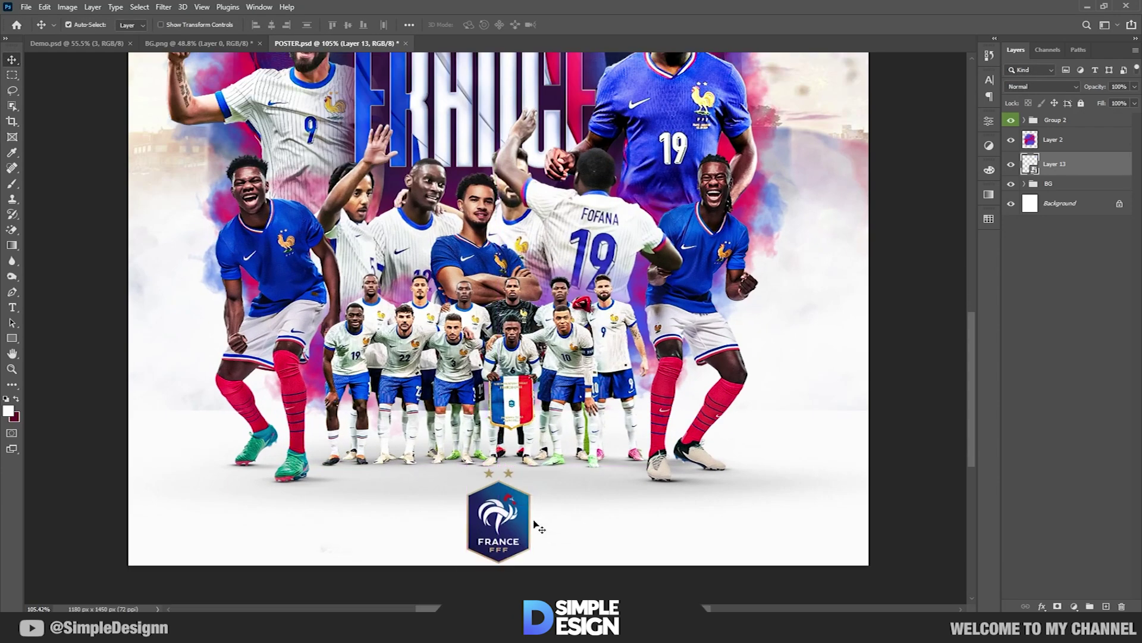
key("ctrl+0")
key("ctrl+t")
left_click_drag(510, 510, 506, 523)
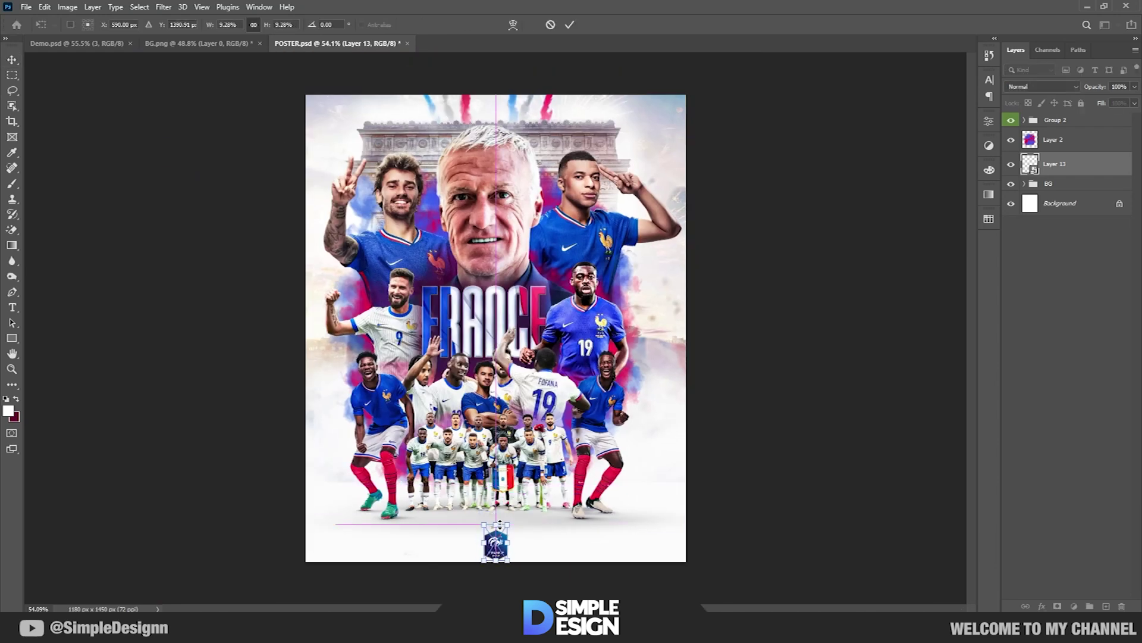
key("Return")
Set the crest to Pin Light, fine-tune its size below the players, and stamp all visible layers
left_click(1015, 87)
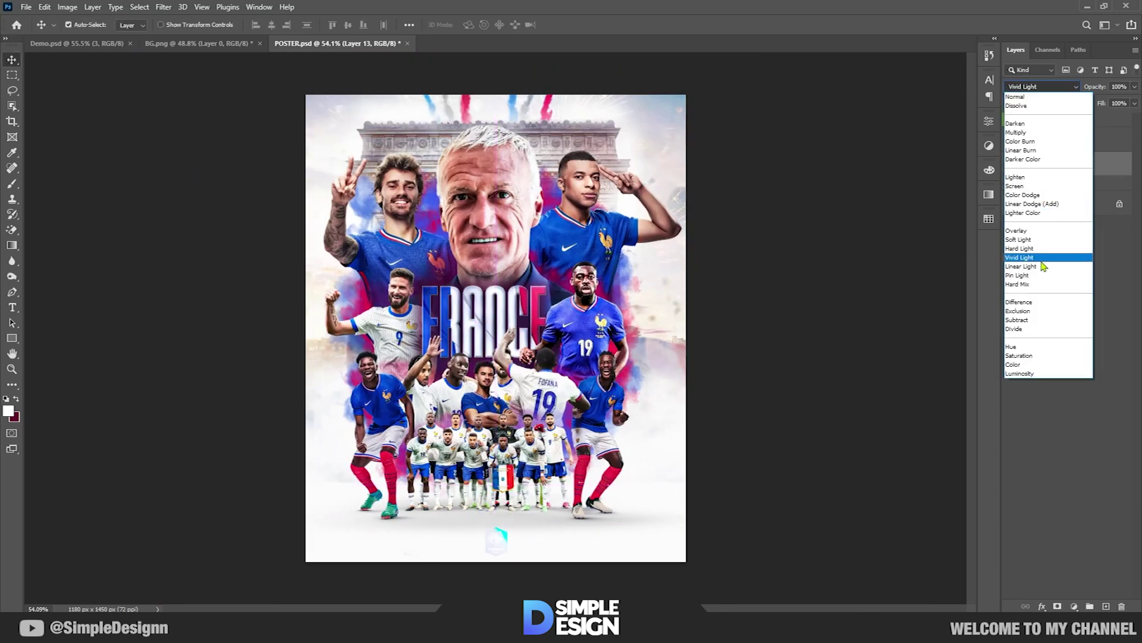
left_click(1041, 277)
scroll(489, 557, "up", 5)
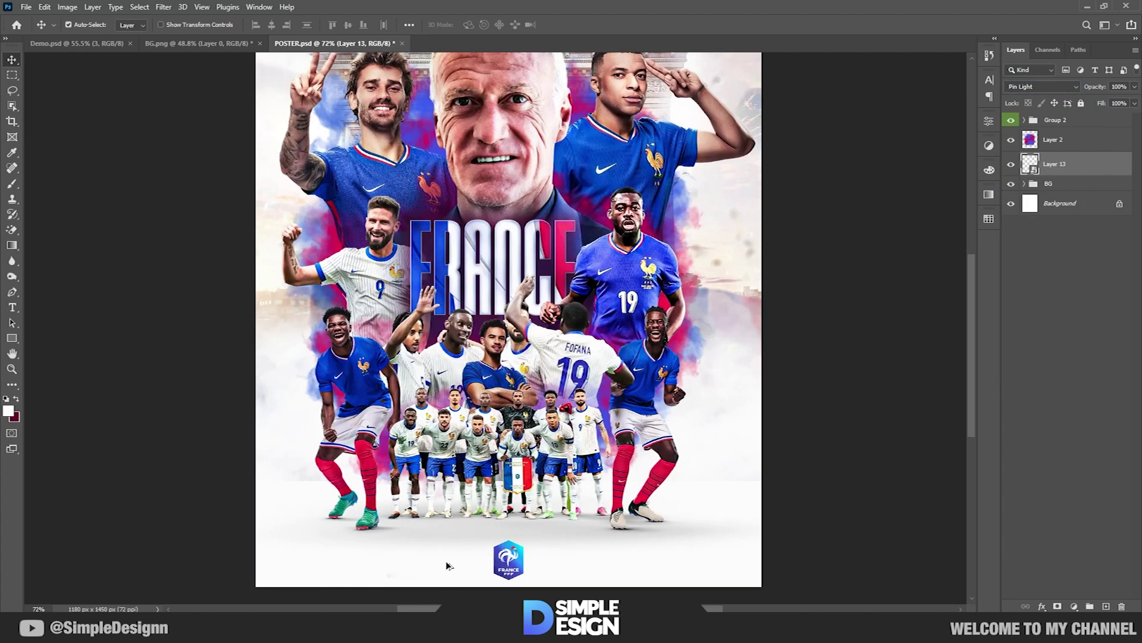
key("ctrl+t")
left_click_drag(515, 419, 519, 420)
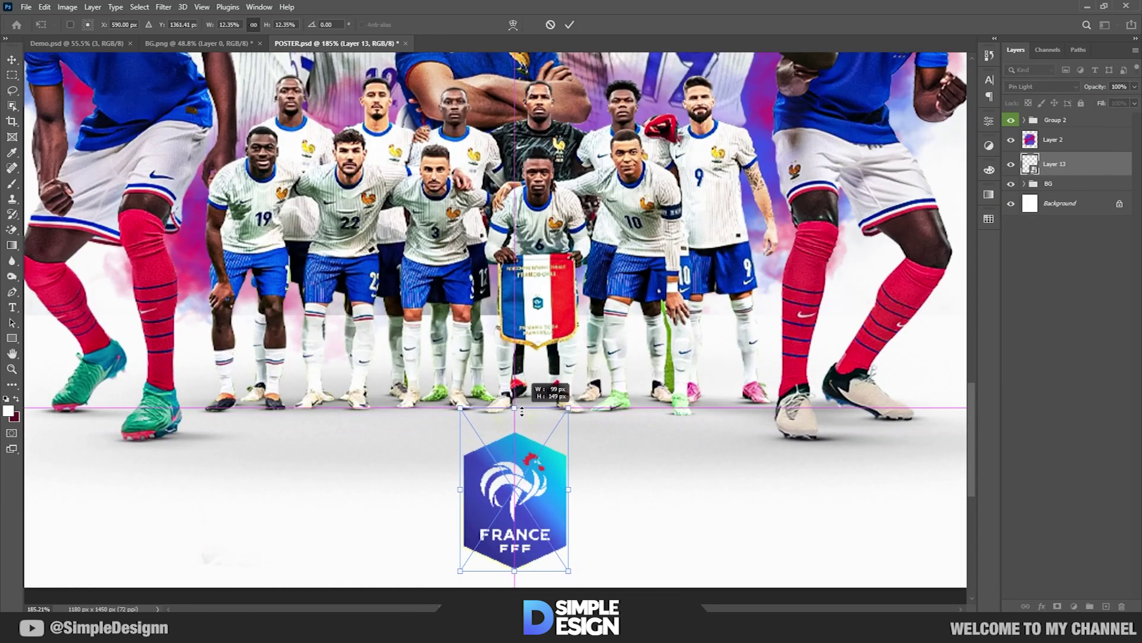
key("Return")
key("ctrl+0")
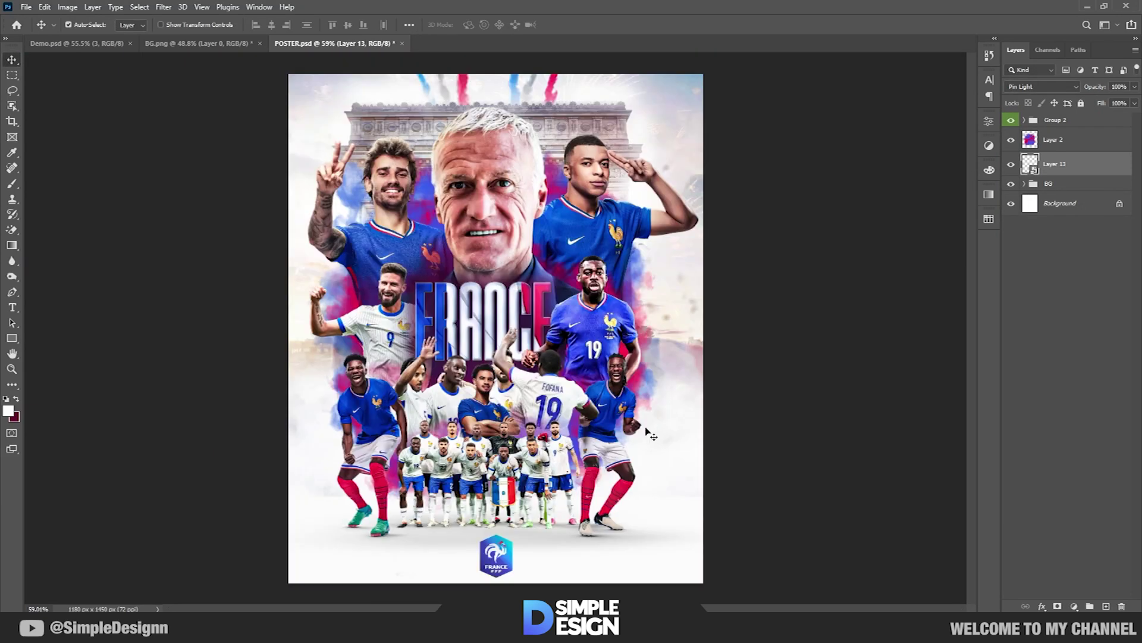
left_click(1071, 119)
key("ctrl+shift+alt+e")
Convert the merged layer to a Smart Object and open the Camera Raw Filter
right_click(1059, 122)
left_click(1057, 139)
left_click(165, 11)
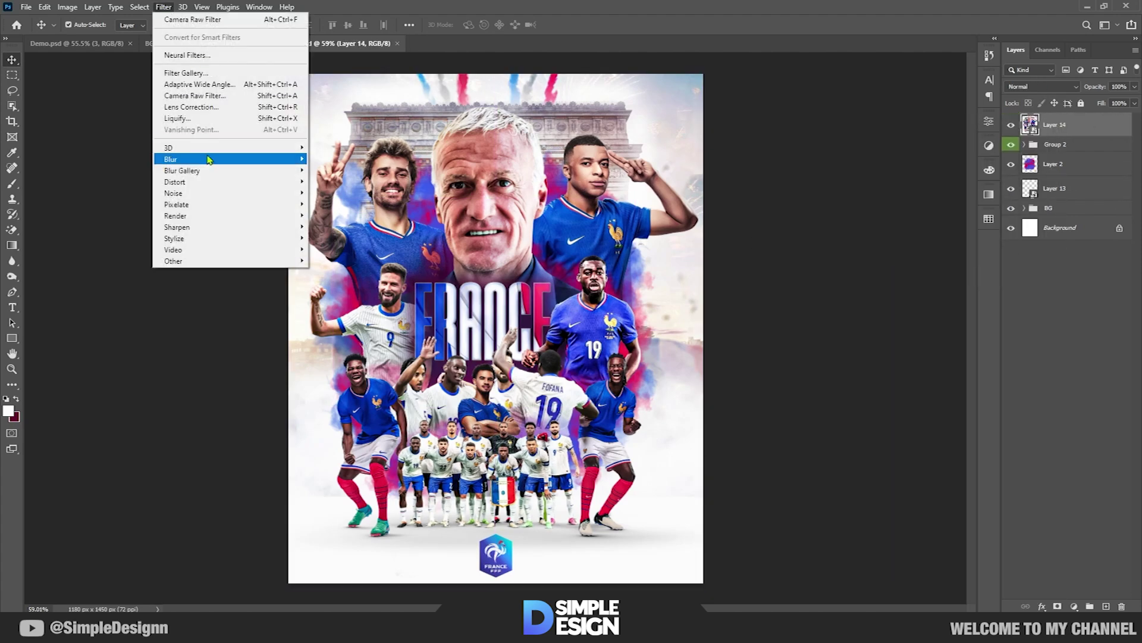
left_click(220, 104)
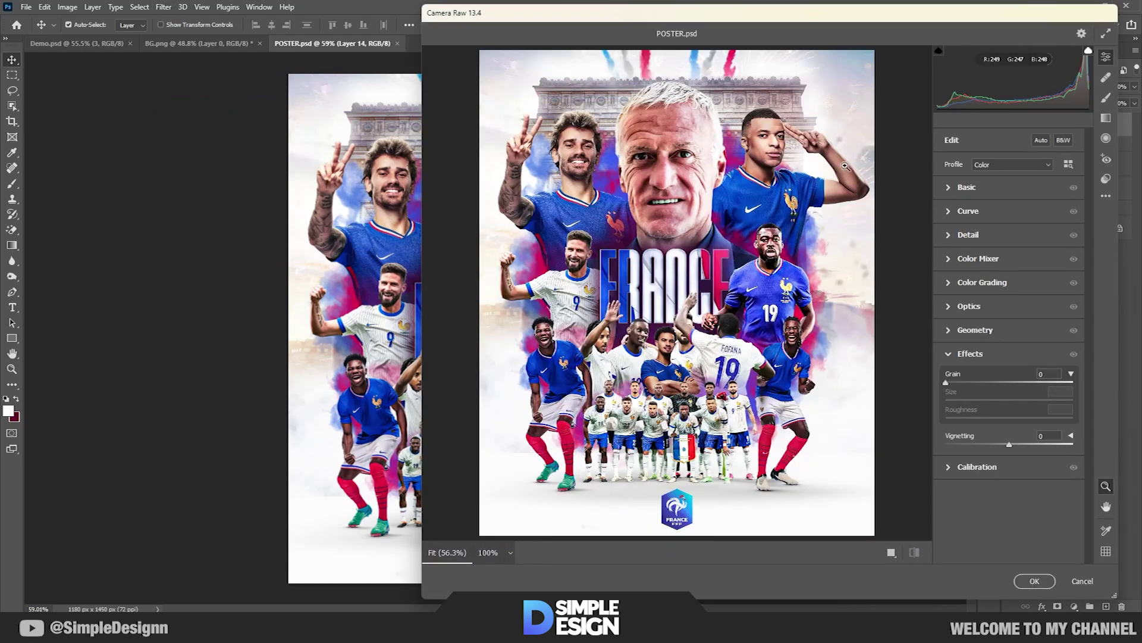
Warm the temperature, tint toward magenta, and raise contrast, highlights, texture, clarity and vibrance
left_click(966, 188)
left_click_drag(1008, 237, 1017, 238)
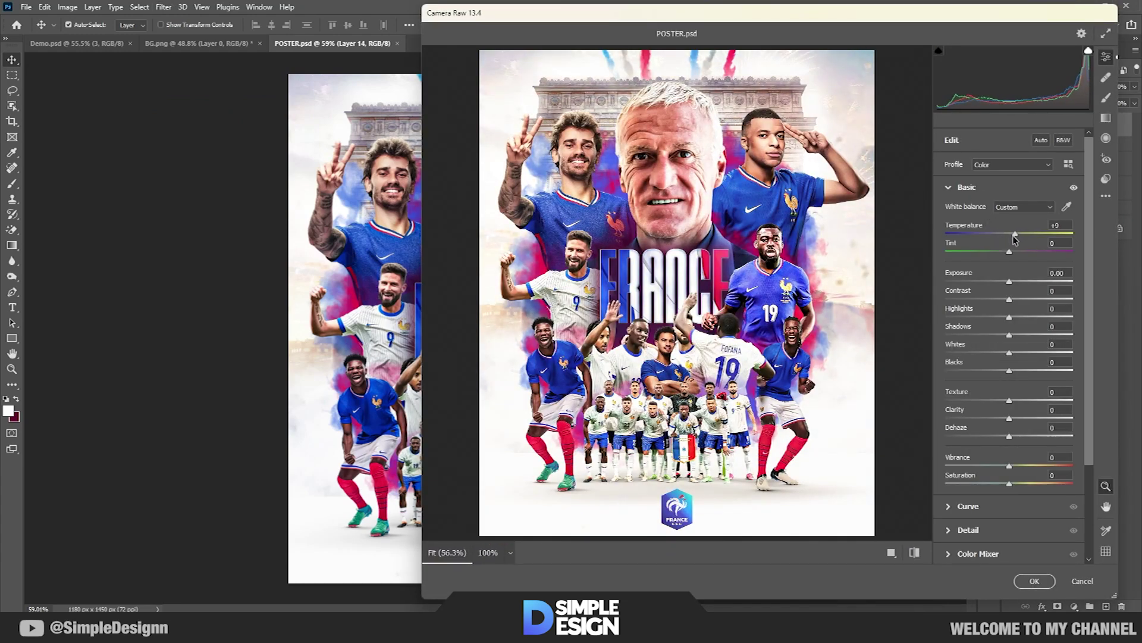
left_click_drag(1021, 250, 1023, 252)
mouse_move(1010, 300)
left_mouse_down()
mouse_move(1017, 316)
mouse_move(1005, 336)
left_mouse_up()
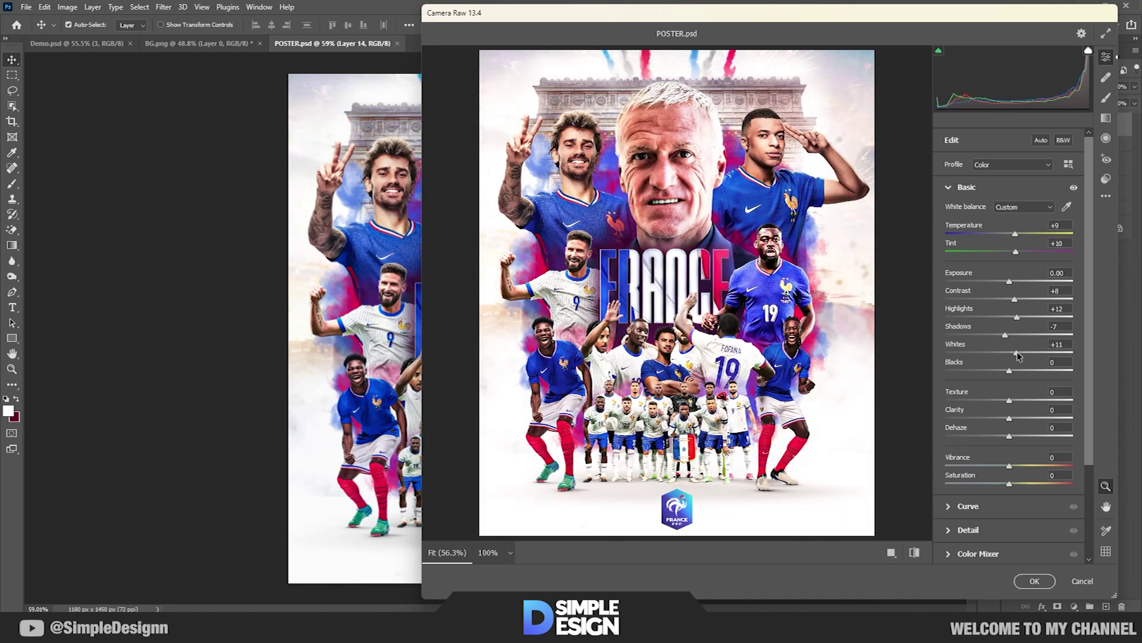
mouse_move(1009, 400)
left_mouse_down()
mouse_move(1037, 417)
mouse_move(1029, 401)
left_mouse_up()
key("ctrl+alt+0")
key("ctrl+0")
scroll(1015, 401, "down", 1)
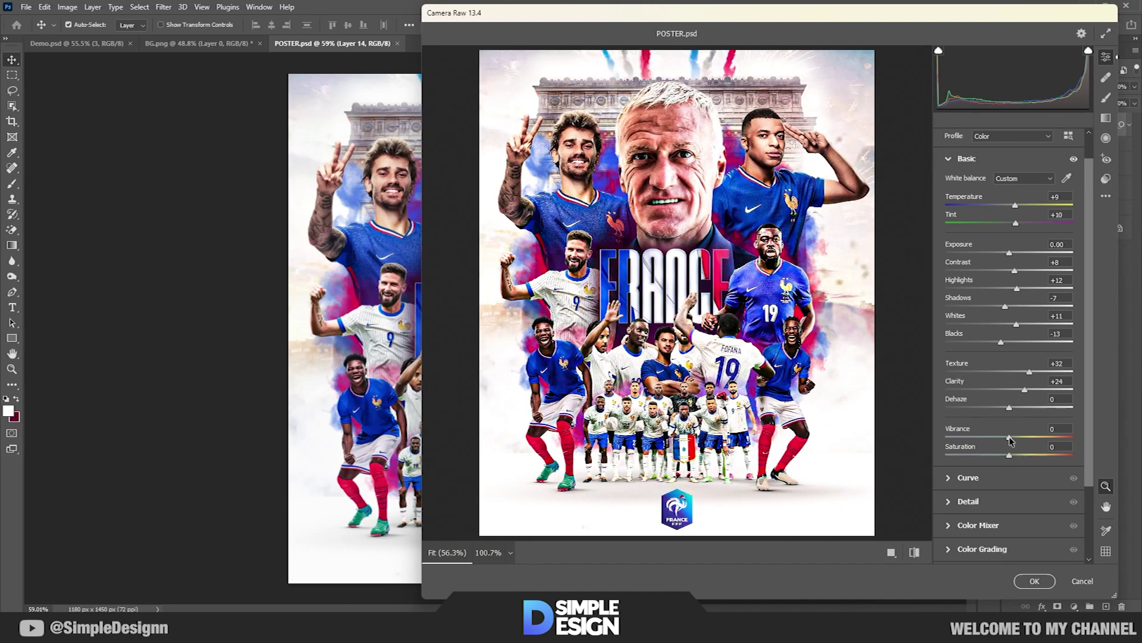
left_click_drag(1010, 437, 1018, 437)
Reduce noise in Detail, and set blue saturation +9 and luminance +29 in the Color Mixer
left_click(964, 501)
left_click_drag(957, 288, 998, 310)
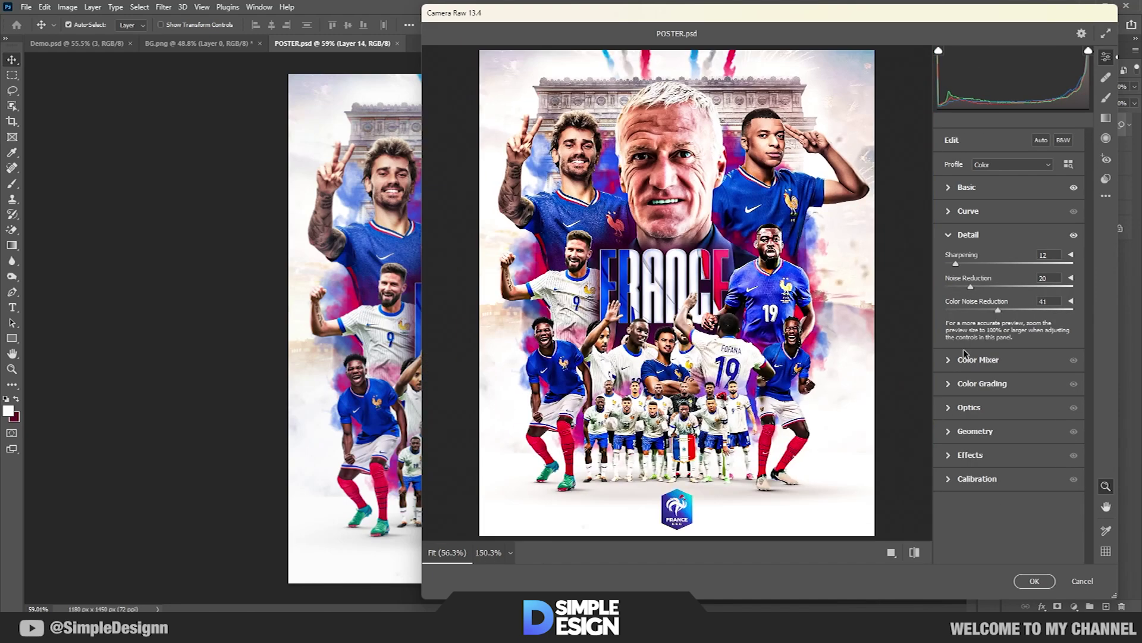
left_click(952, 236)
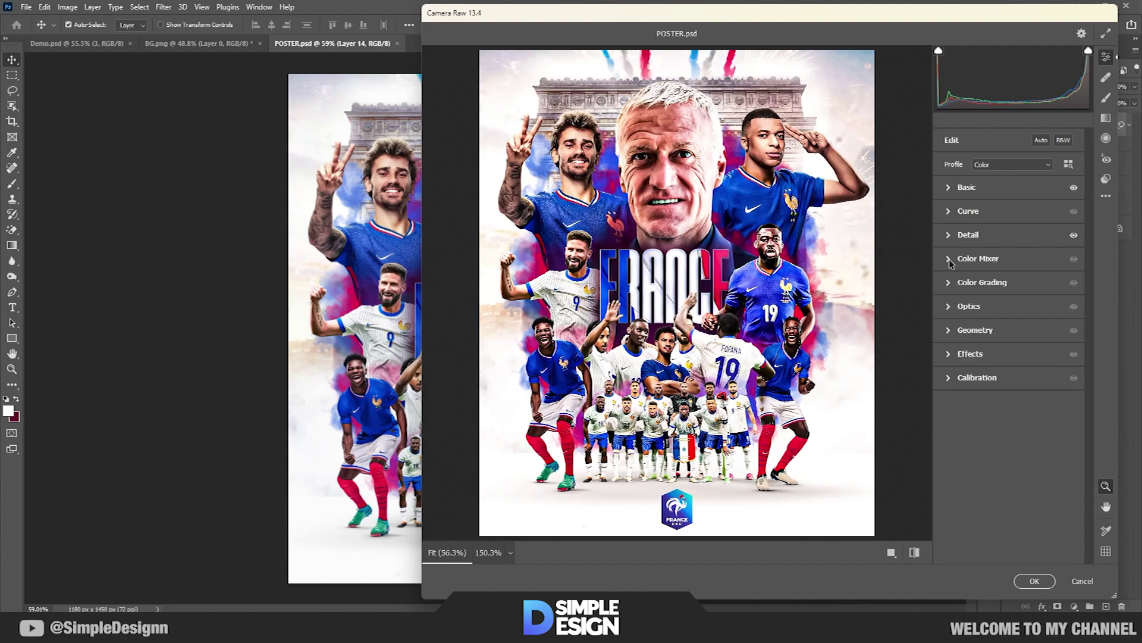
left_click(951, 259)
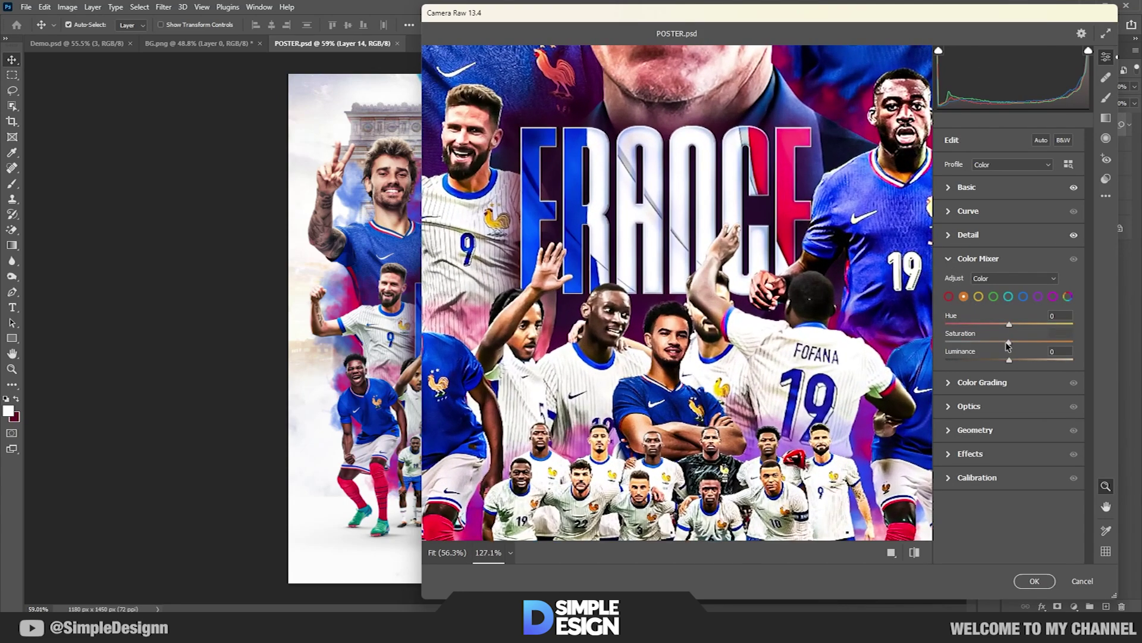
left_click_drag(1010, 344, 988, 343)
mouse_move(891, 352)
left_mouse_down()
mouse_move(1018, 341)
mouse_move(1003, 325)
left_mouse_up()
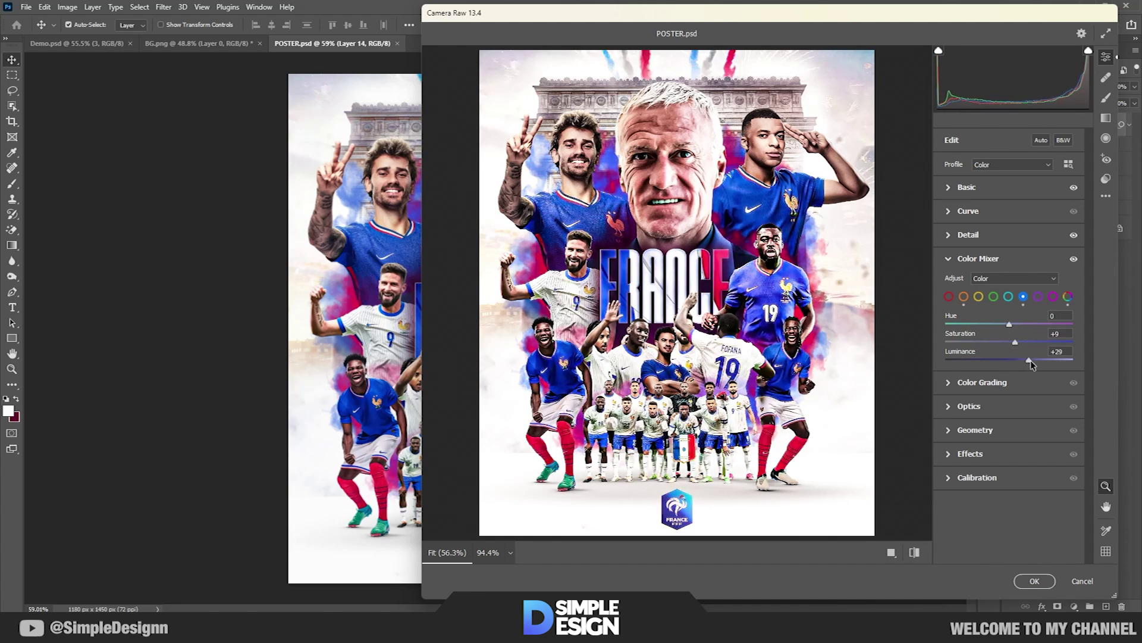
left_click(949, 259)
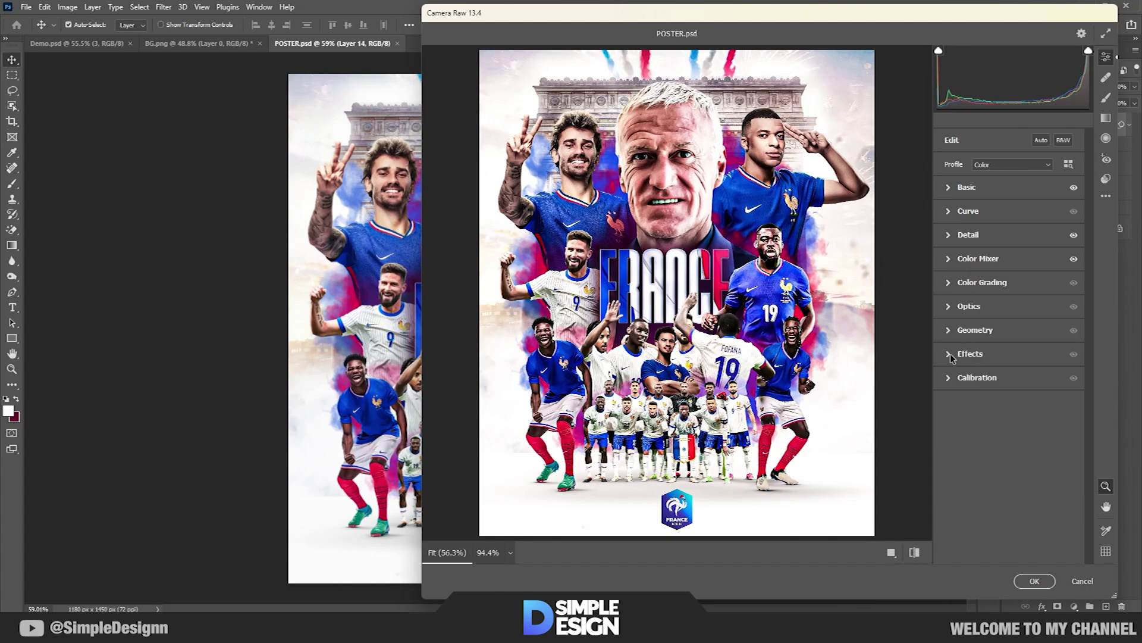
Add Grain 23 and a −10 vignette, then apply the Camera Raw filter
left_click(969, 353)
key("ctrl+plus")
left_click_drag(947, 383, 975, 382)
key("ctrl+0")
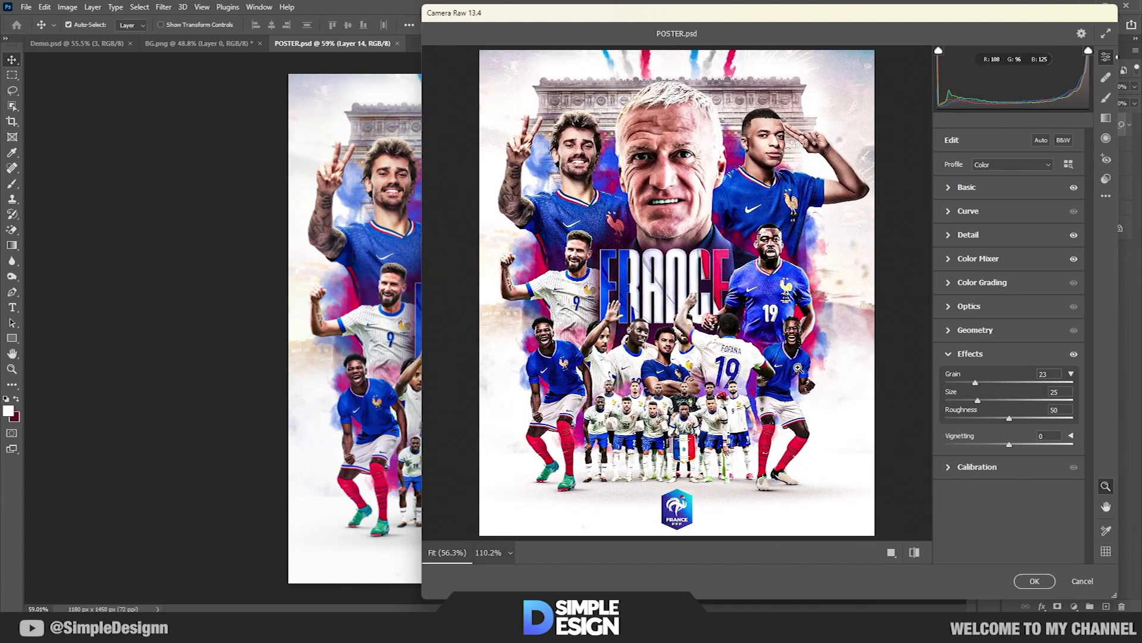
left_click_drag(1009, 444, 1003, 443)
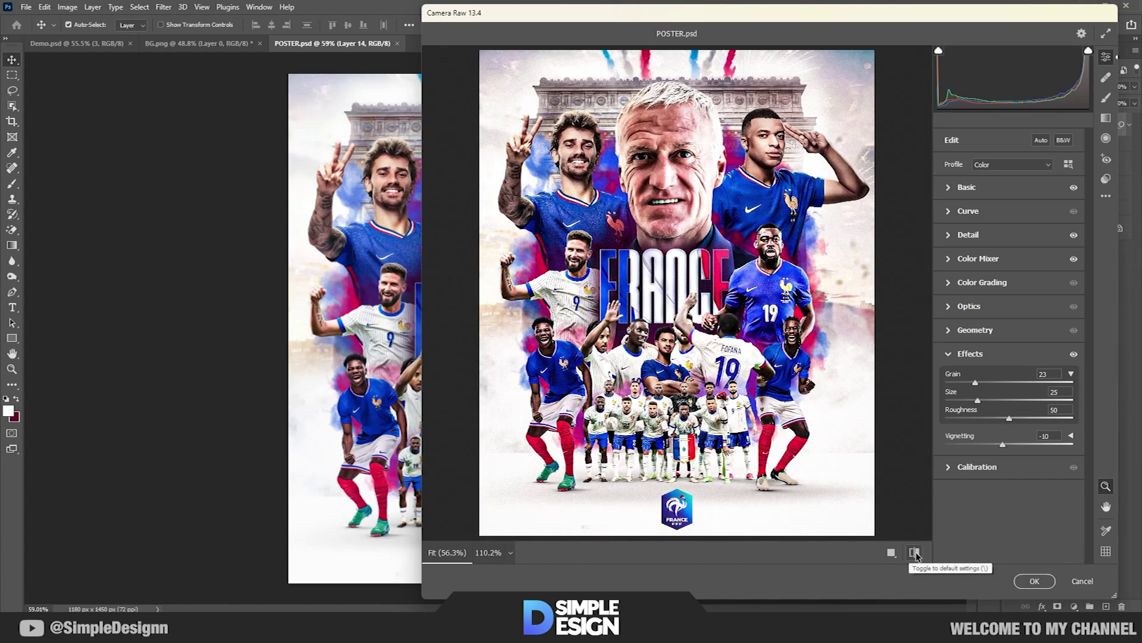
left_click(1035, 581)
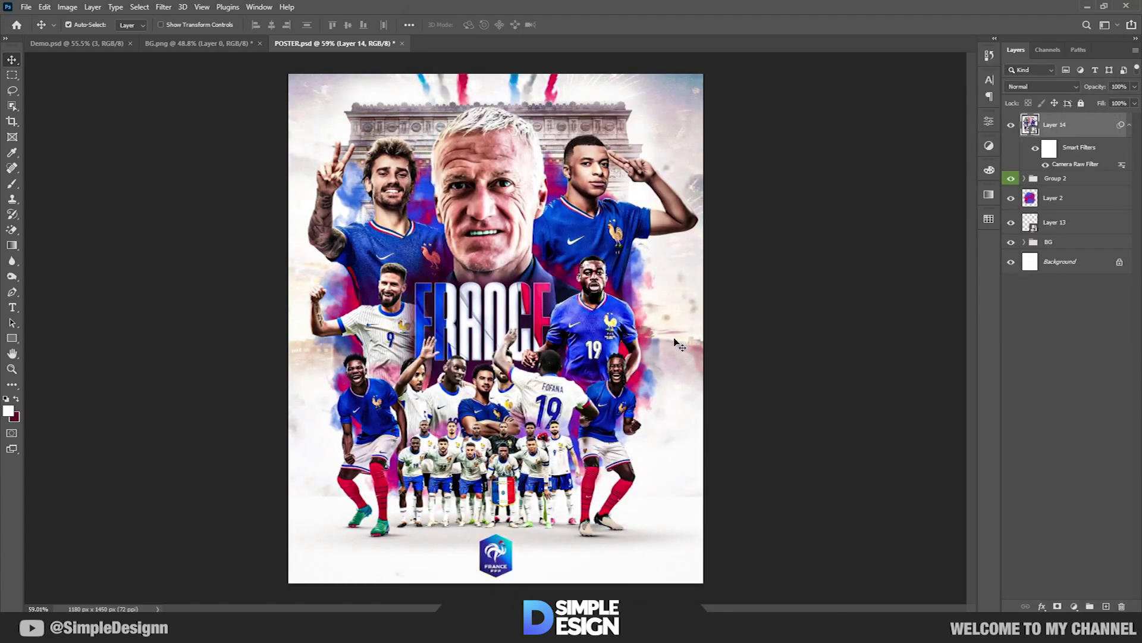